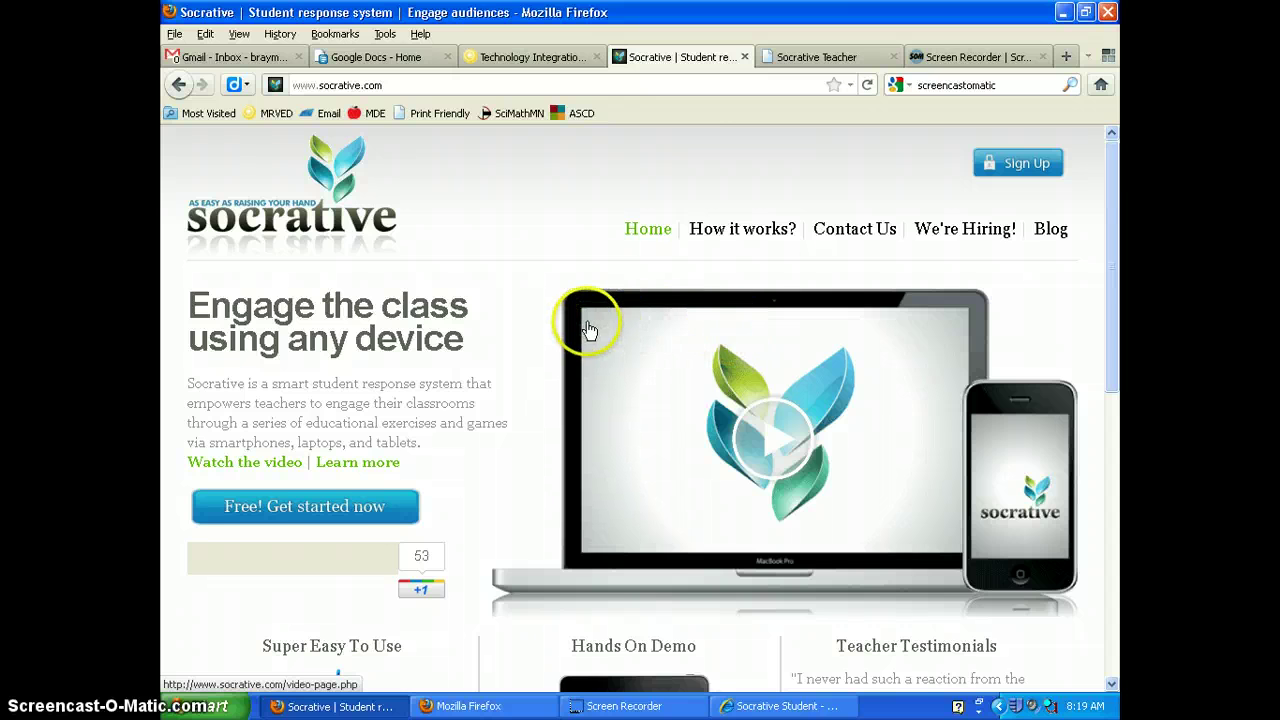
Look over the Socrative home page and its web address, and open the free get-started page.
{"action": "scroll", "coordinate": [586, 320], "scroll_direction": "down", "scroll_amount": 5}
{"action": "scroll", "coordinate": [540, 305], "scroll_direction": "down", "scroll_amount": 2}
{"action": "scroll", "coordinate": [463, 309], "scroll_direction": "up", "scroll_amount": 7}
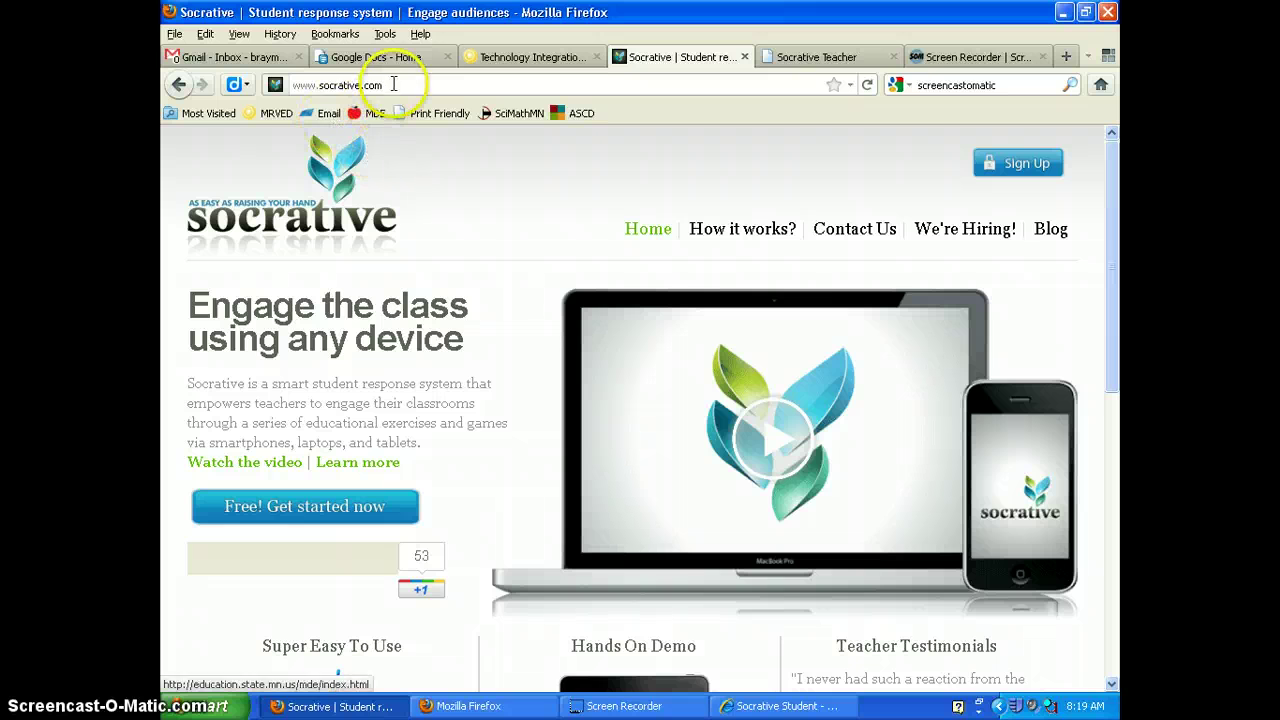
{"action": "left_click", "coordinate": [305, 85]}
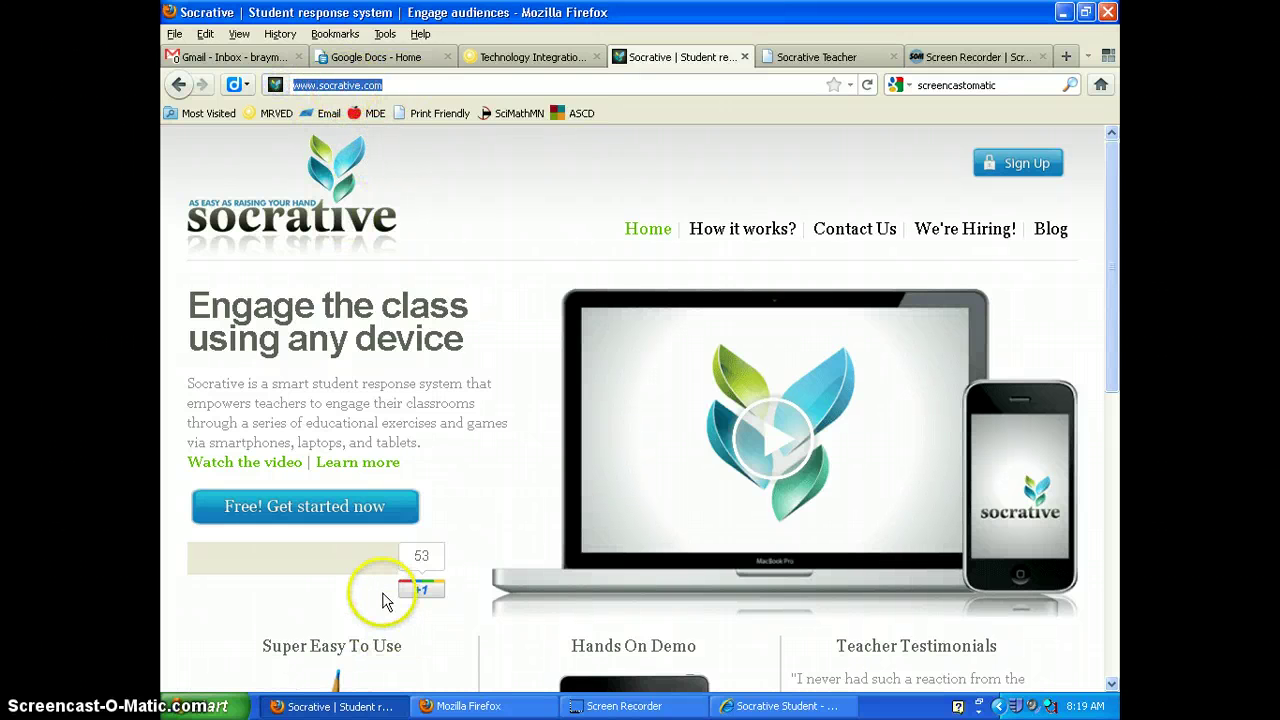
{"action": "left_click", "coordinate": [337, 518]}
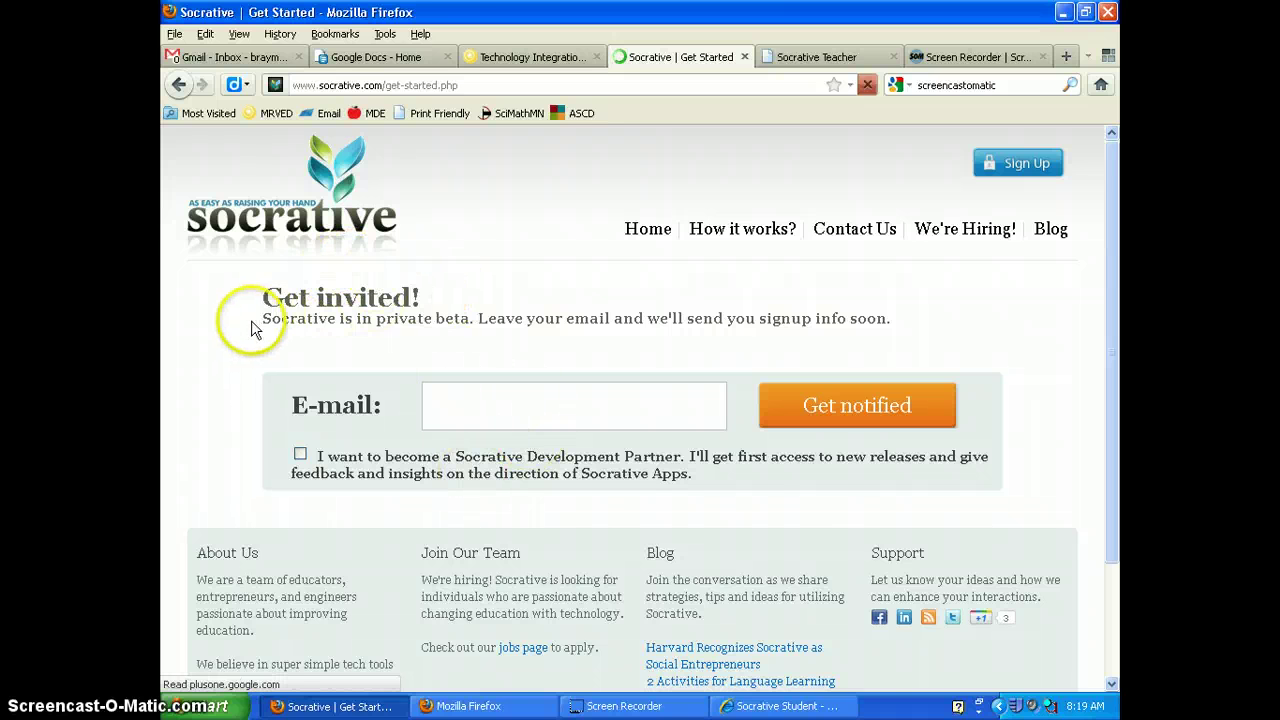
Examine the private beta notice and the e-mail field of the invitation form.
{"action": "left_click_drag", "start_coordinate": [259, 318], "coordinate": [471, 320]}
{"action": "left_click", "coordinate": [466, 411]}
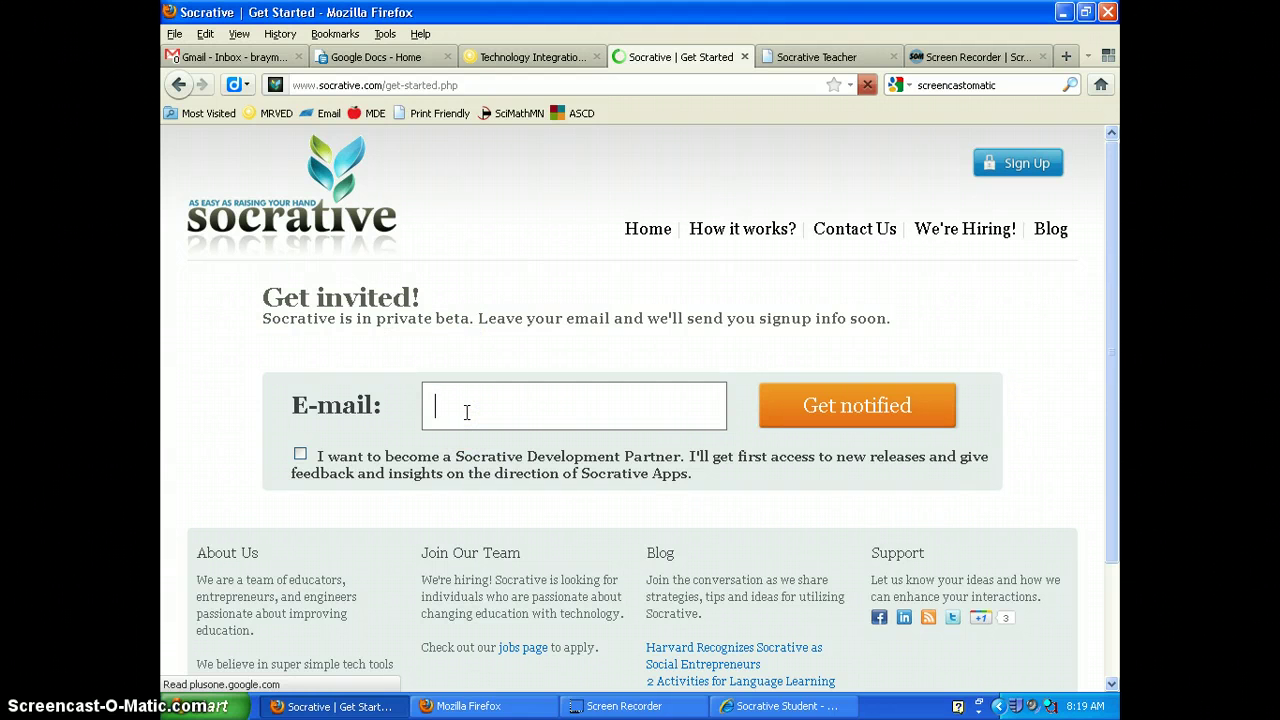
{"action": "left_click", "coordinate": [480, 405]}
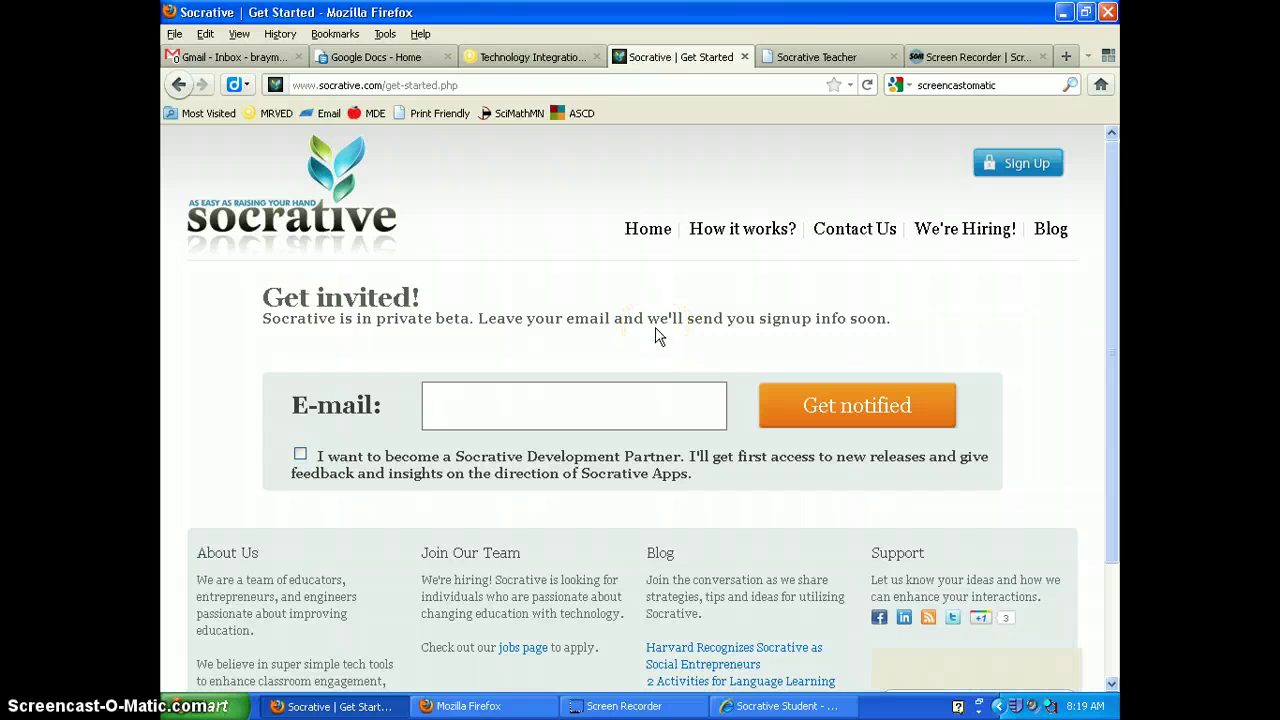
{"action": "left_click", "coordinate": [615, 338]}
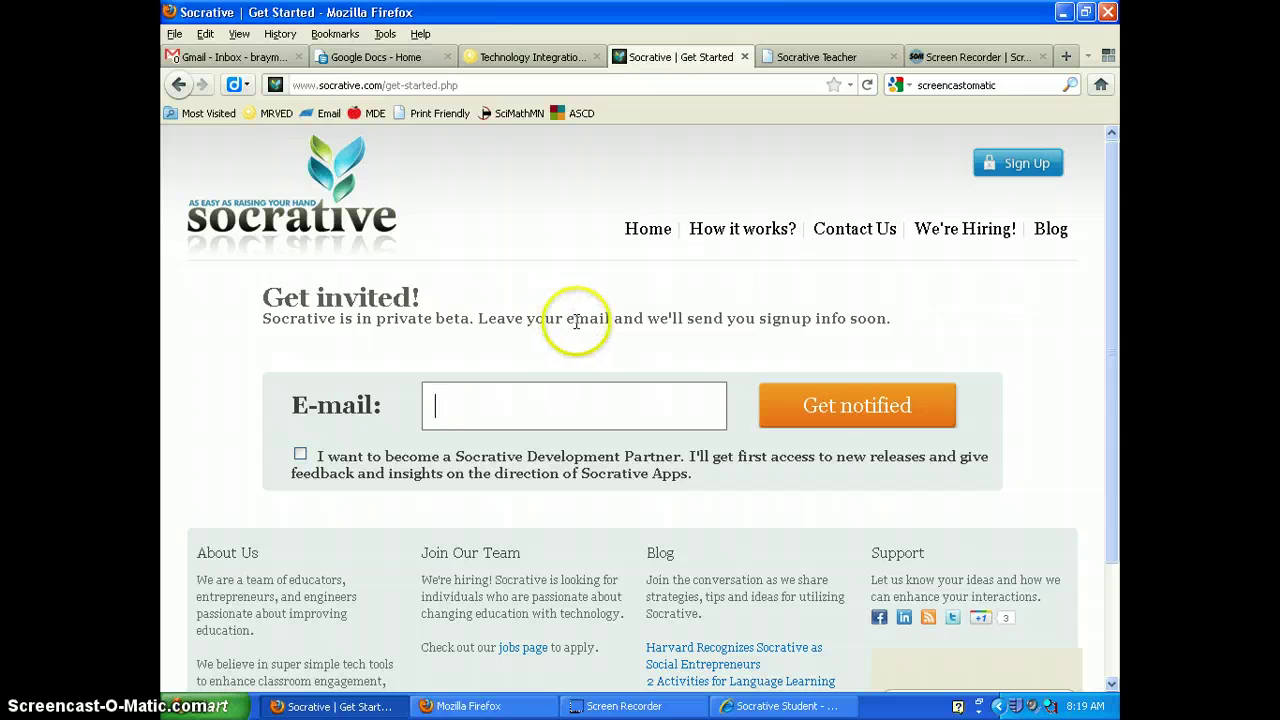
{"action": "left_click", "coordinate": [645, 420]}
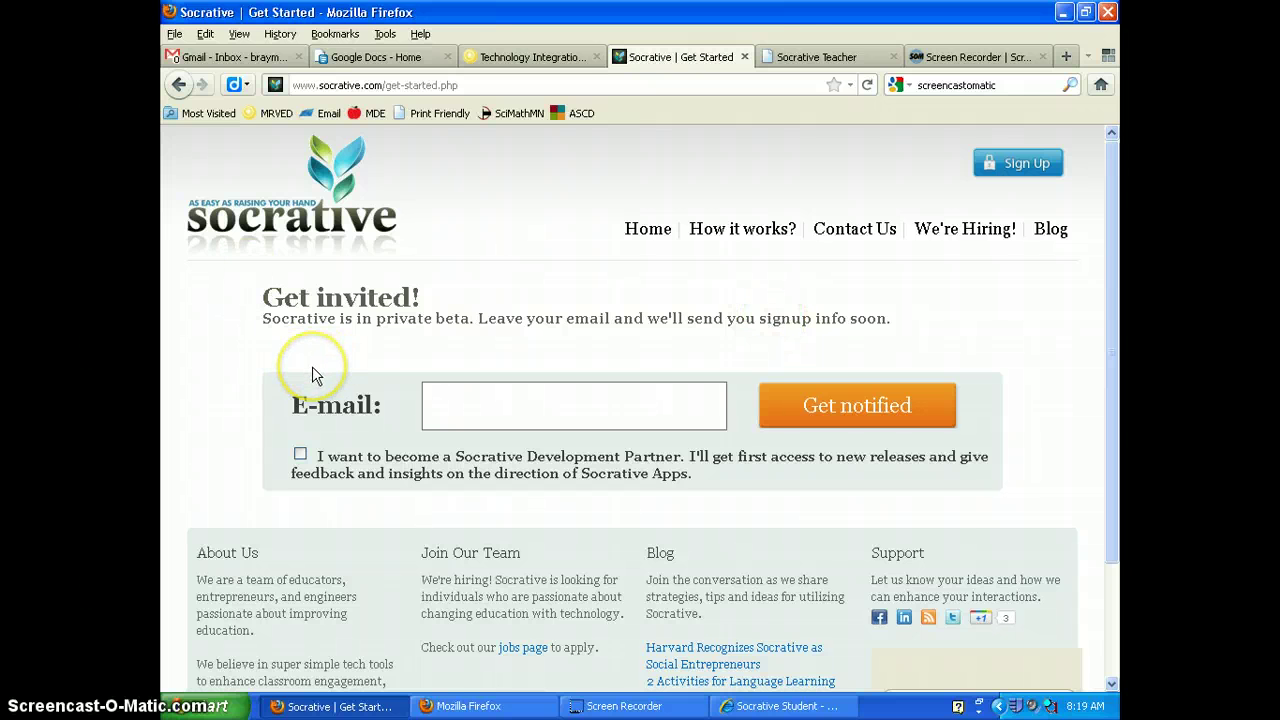
On the Socrative Teacher page, view the registration form, return to the login form and log in with the prefilled credentials.
{"action": "left_click", "coordinate": [800, 60]}
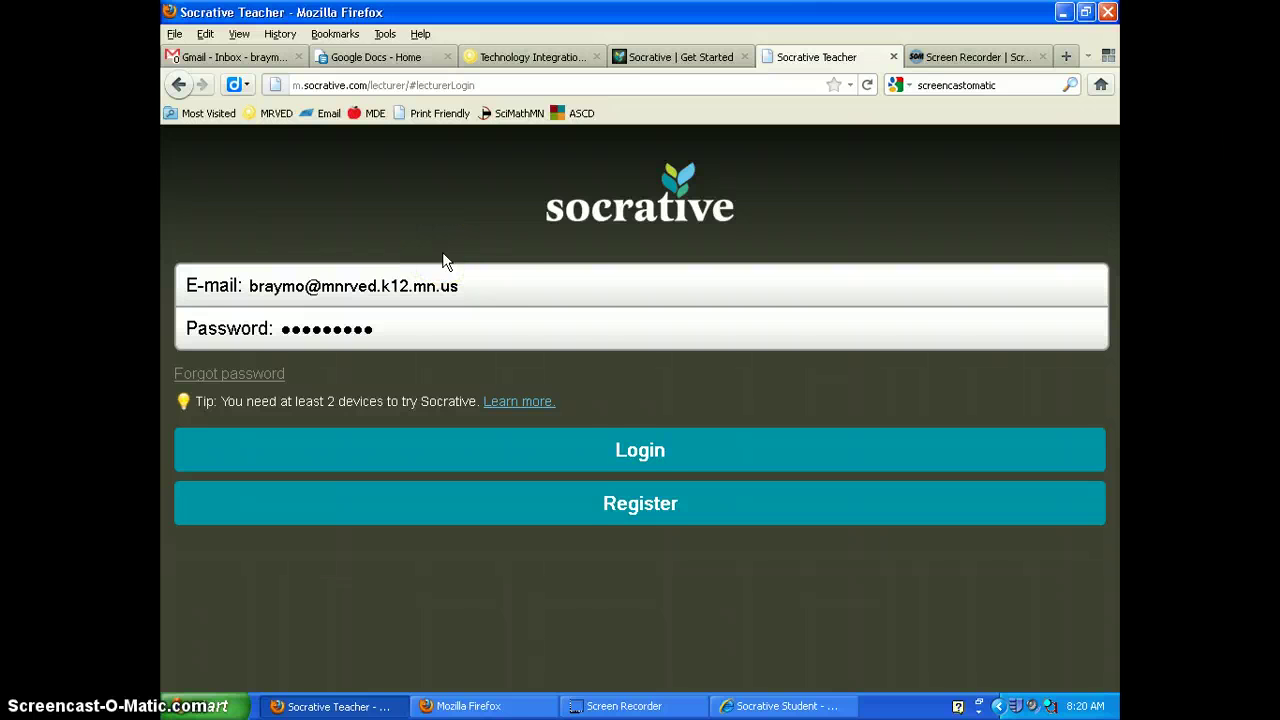
{"action": "left_click", "coordinate": [632, 515]}
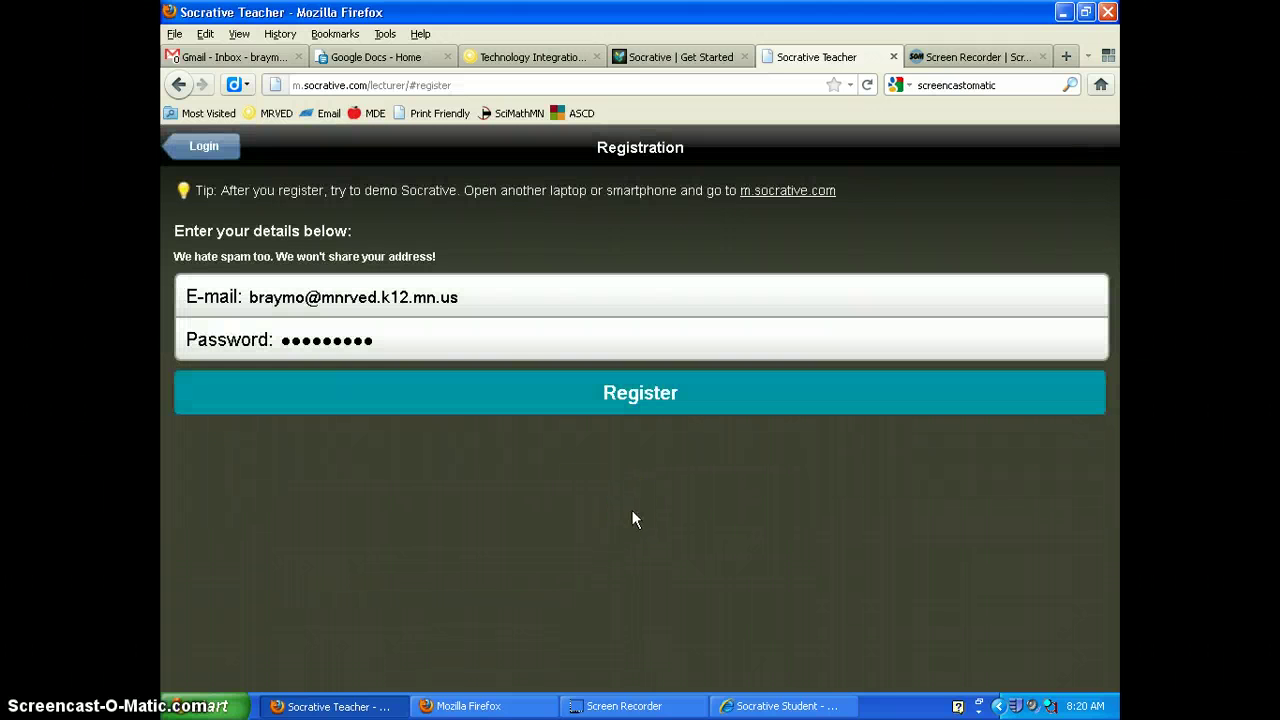
{"action": "left_click", "coordinate": [200, 150]}
{"action": "left_click", "coordinate": [625, 450]}
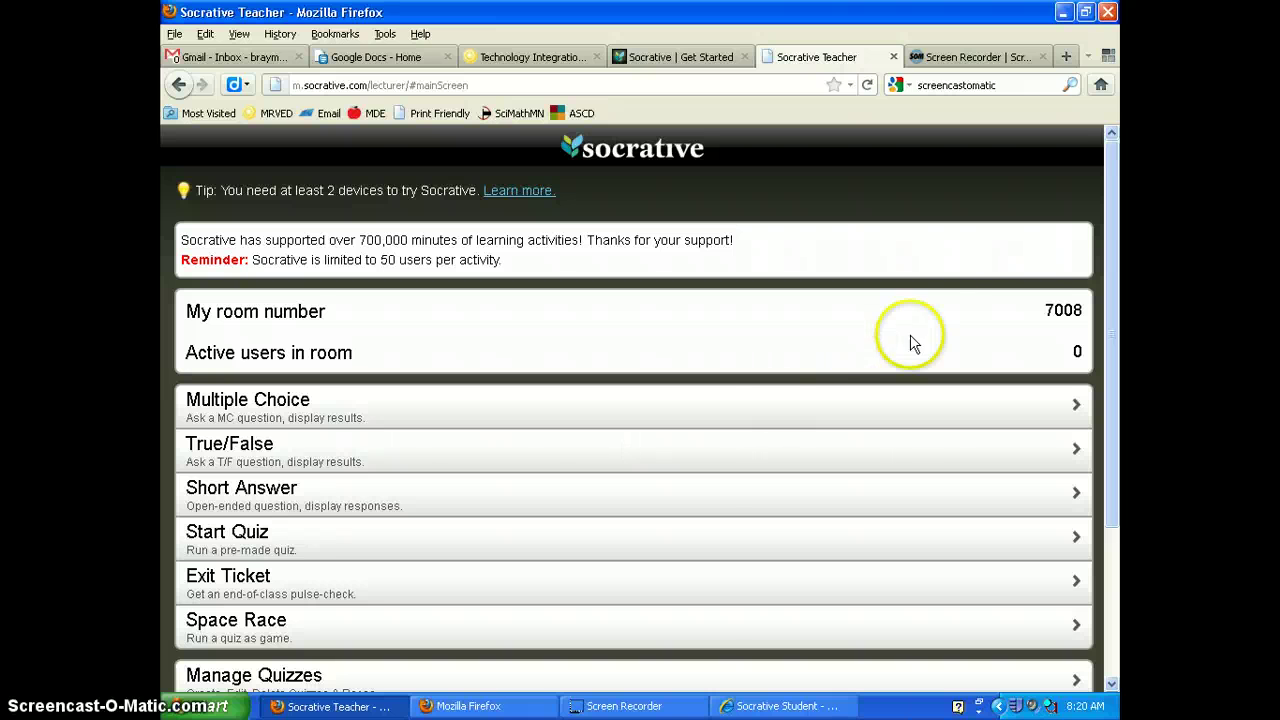
Highlight the room number and the reminder about the user limit per activity on the teacher main screen.
{"action": "triple_click", "coordinate": [1075, 310]}
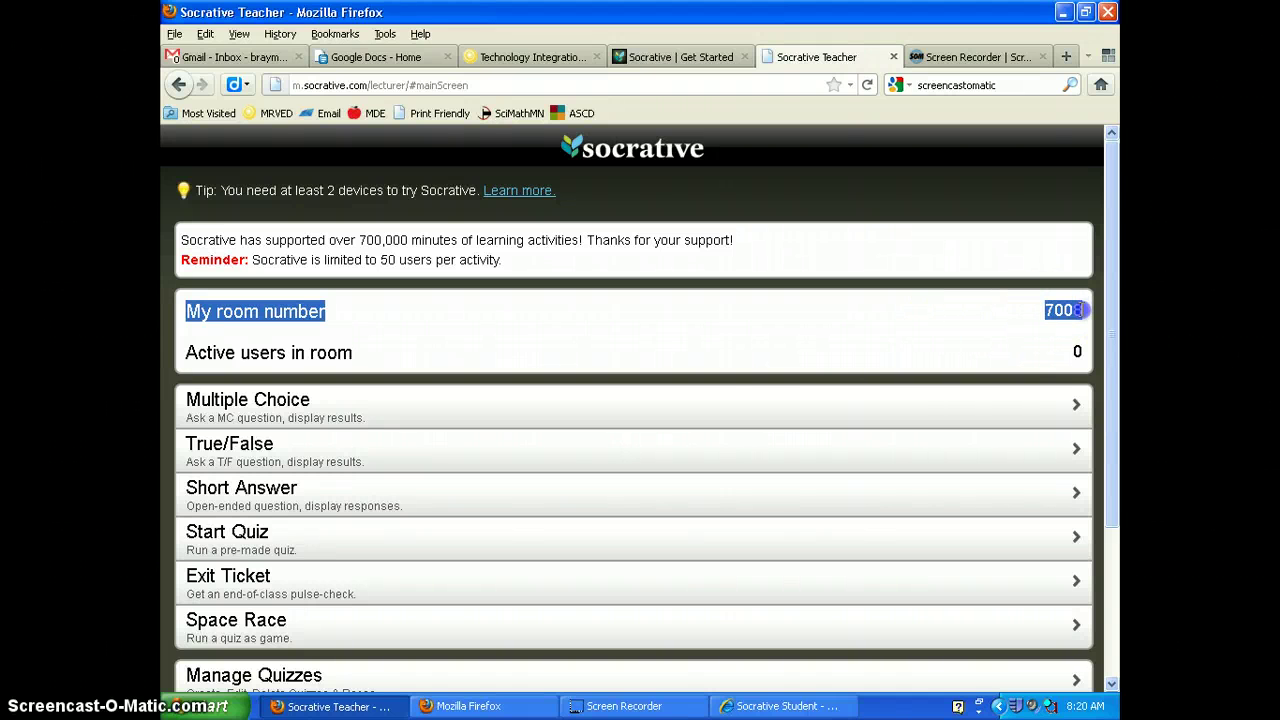
{"action": "left_click", "coordinate": [1080, 311]}
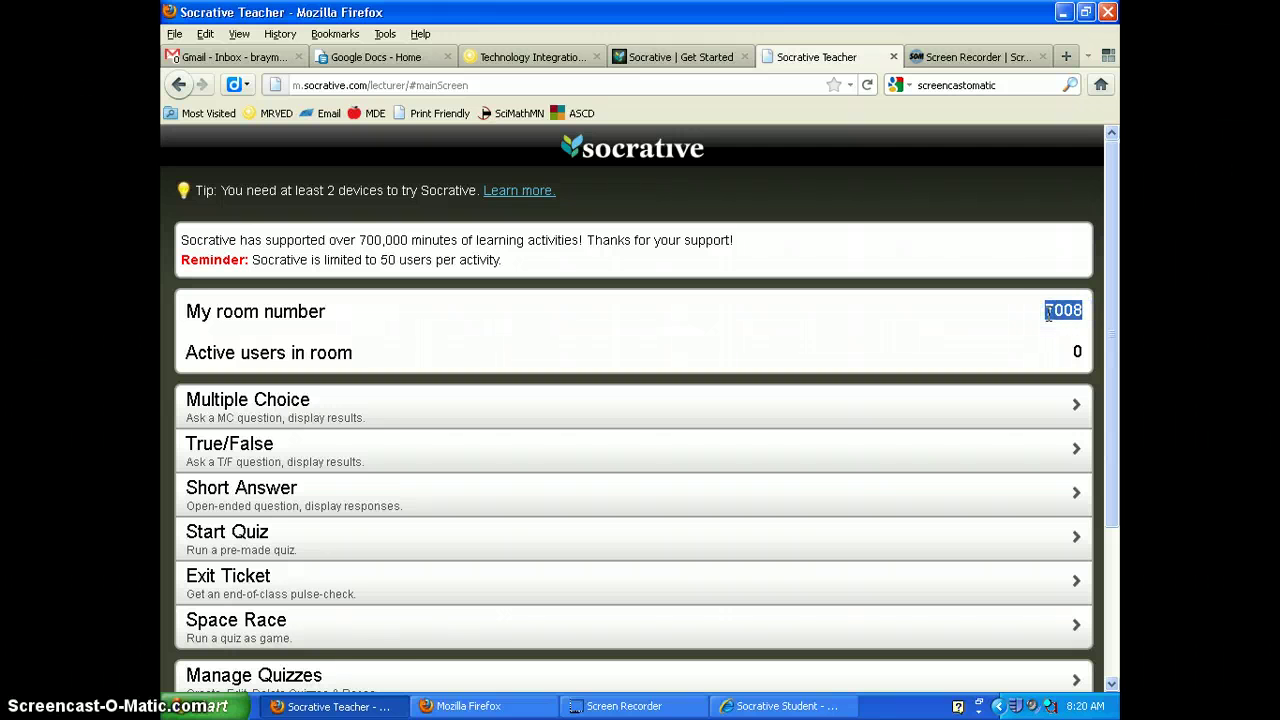
{"action": "left_click", "coordinate": [1048, 313]}
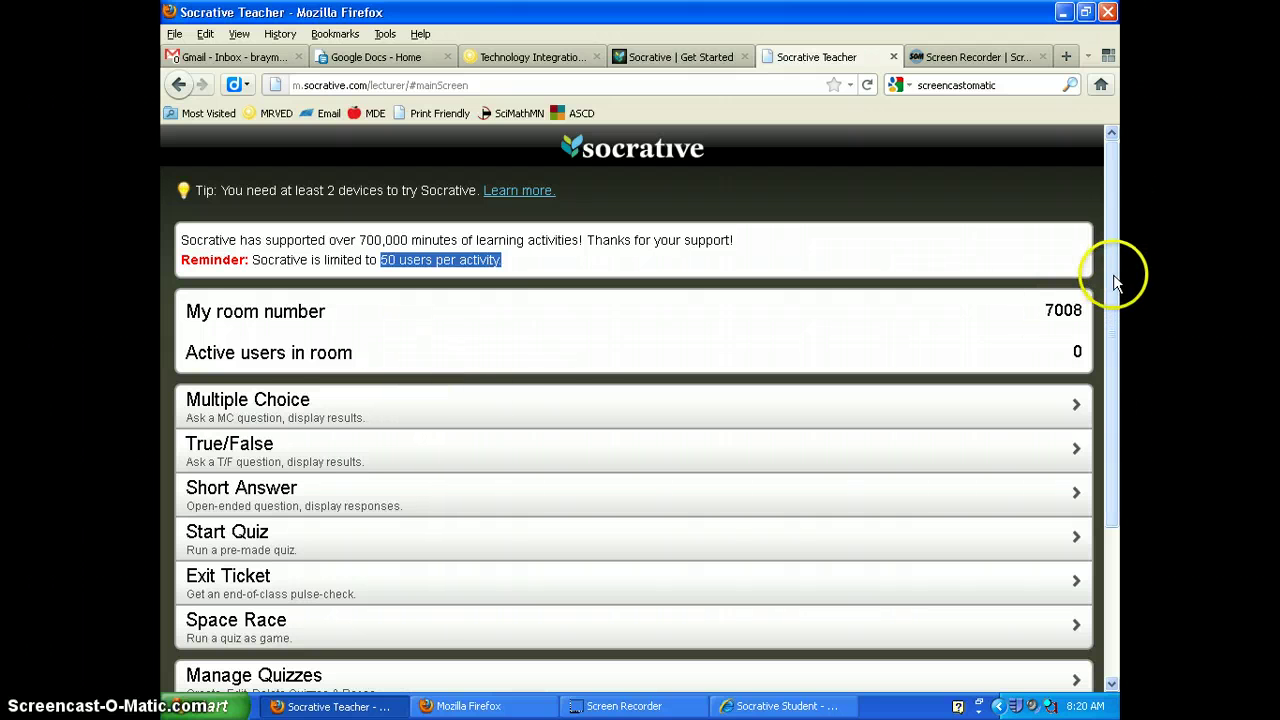
{"action": "left_click_drag", "start_coordinate": [1116, 283], "coordinate": [1082, 253]}
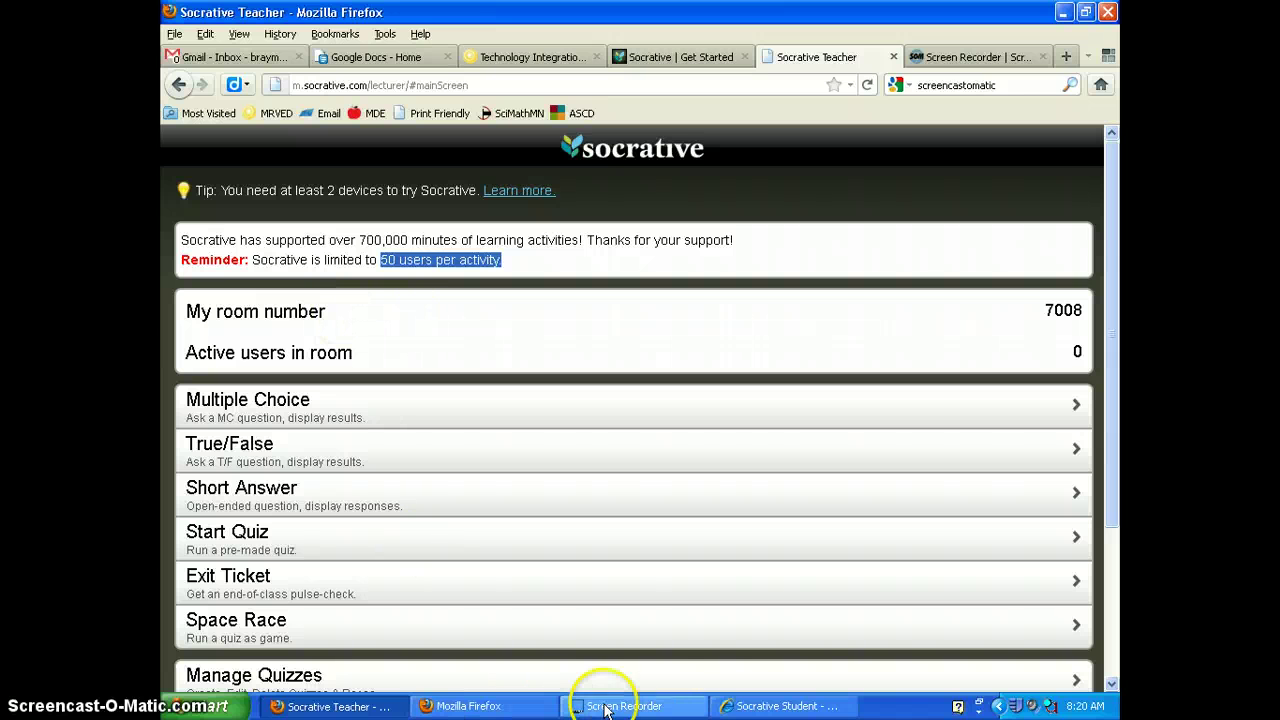
Switch to Internet Explorer, load m.socrative.com and place the cursor in the student room number field.
{"action": "left_click", "coordinate": [742, 707]}
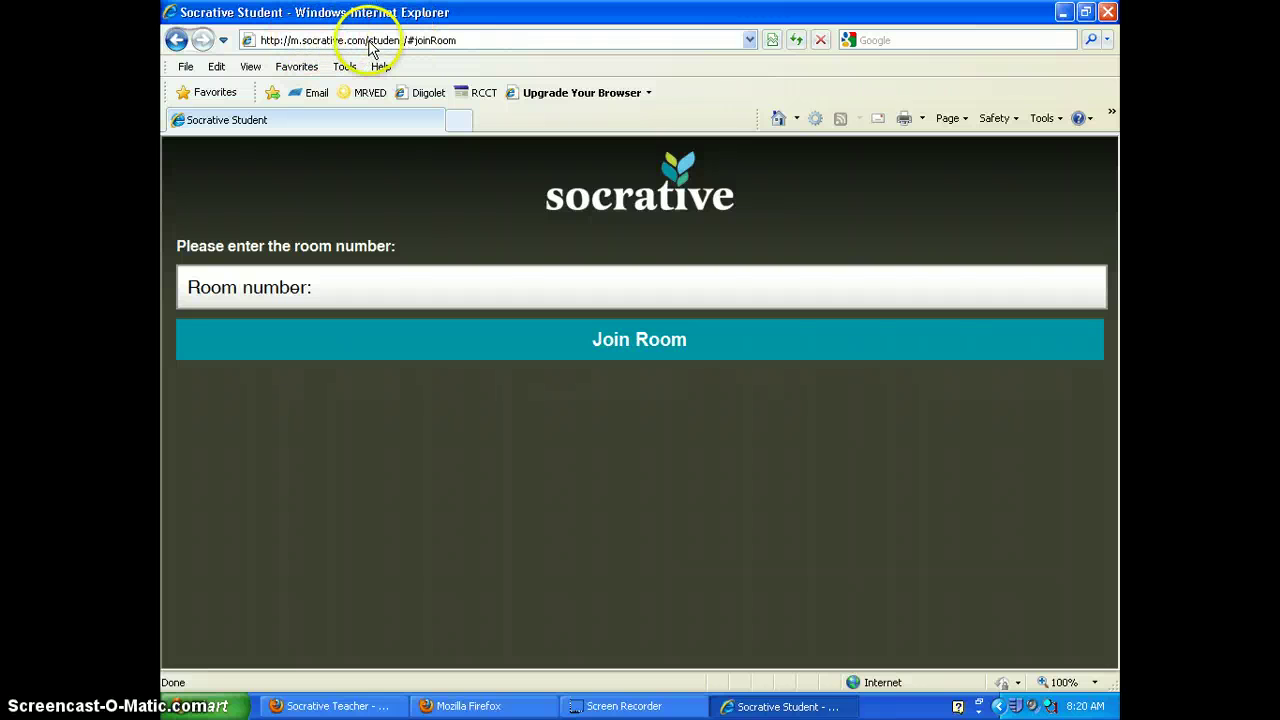
{"action": "left_click", "coordinate": [443, 42]}
{"action": "type", "text": "m.so"}
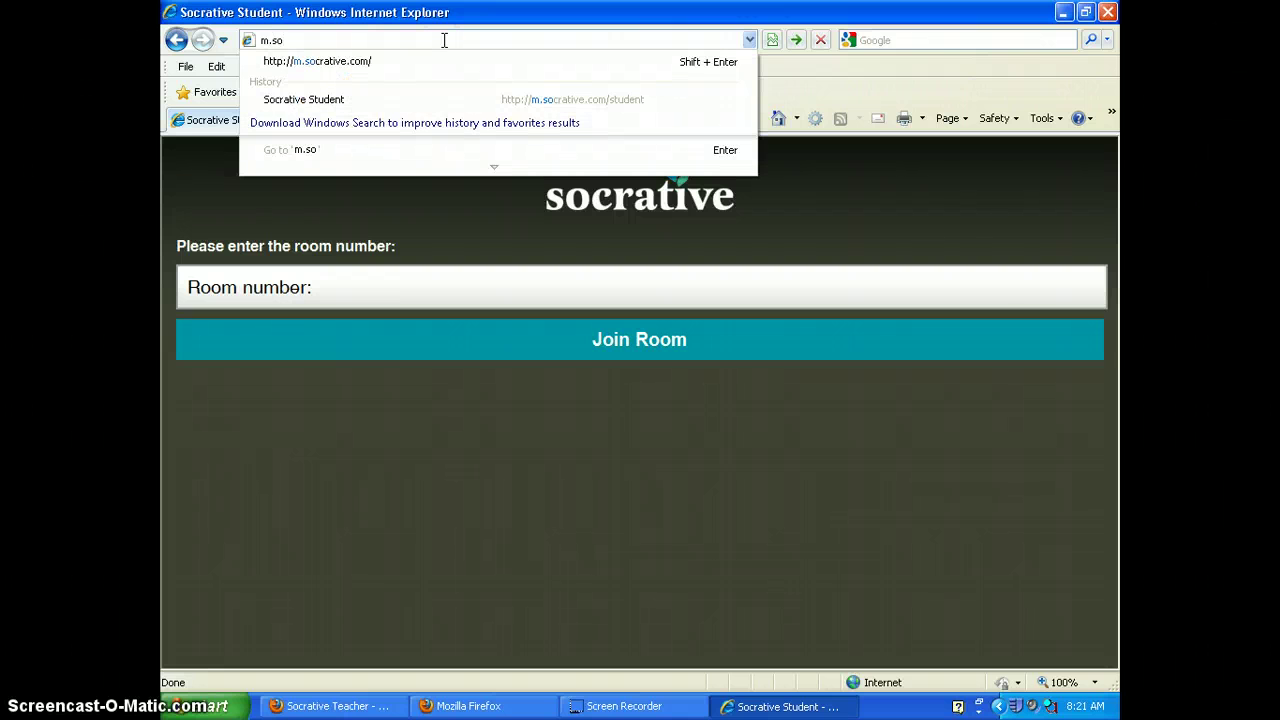
{"action": "key", "text": "shift+Return"}
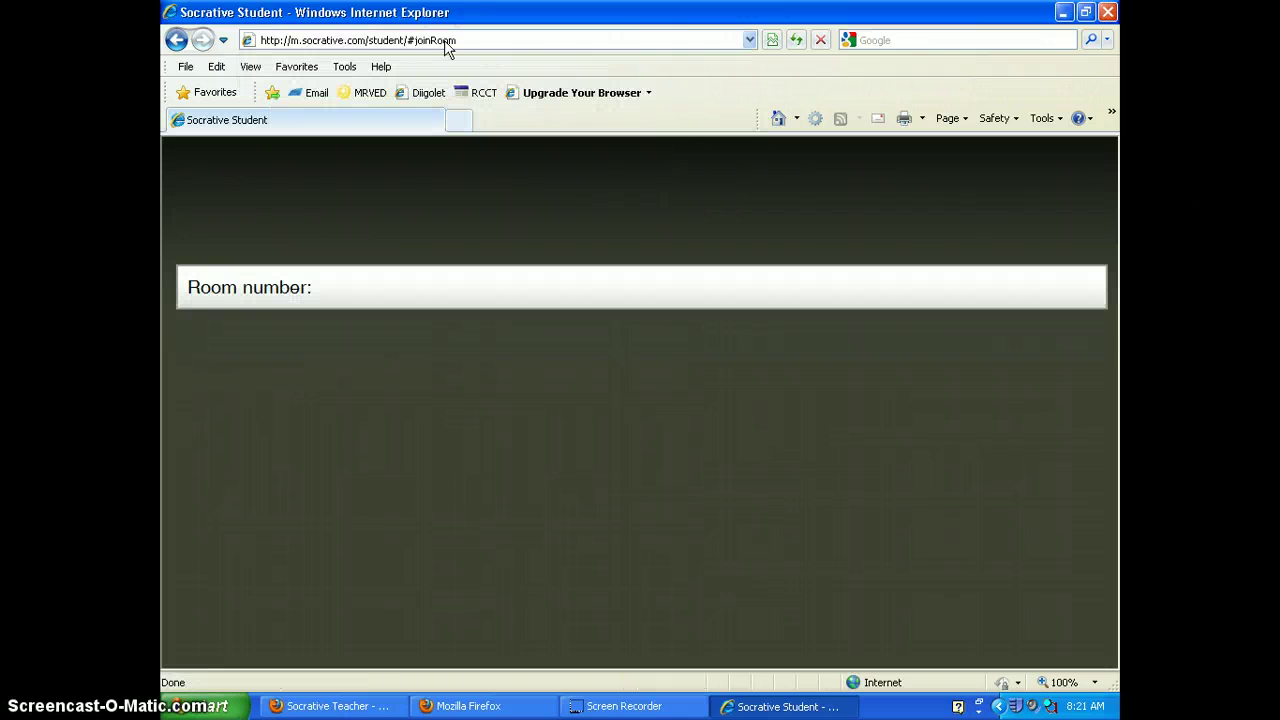
{"action": "left_click", "coordinate": [416, 291]}
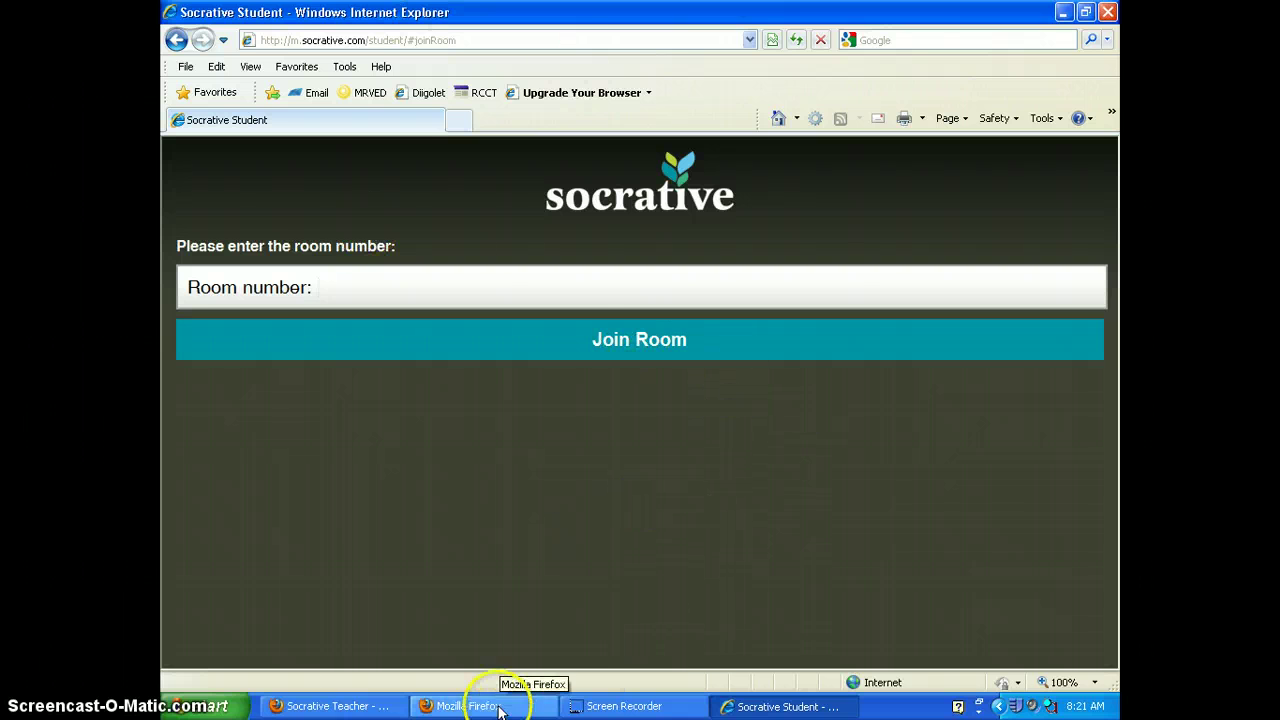
Switch back to the Socrative Teacher window in Firefox and review the activity, quiz management and account options.
{"action": "left_click", "coordinate": [322, 706]}
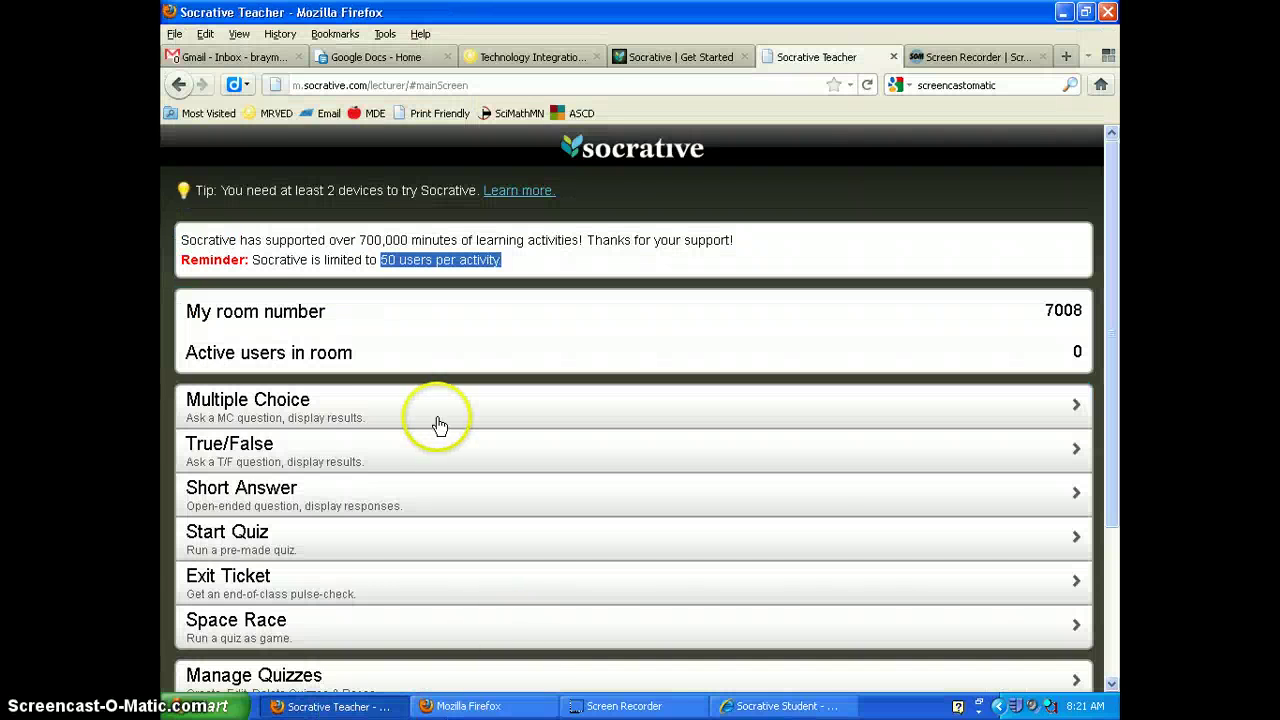
{"action": "left_click_drag", "start_coordinate": [1122, 230], "coordinate": [1113, 372]}
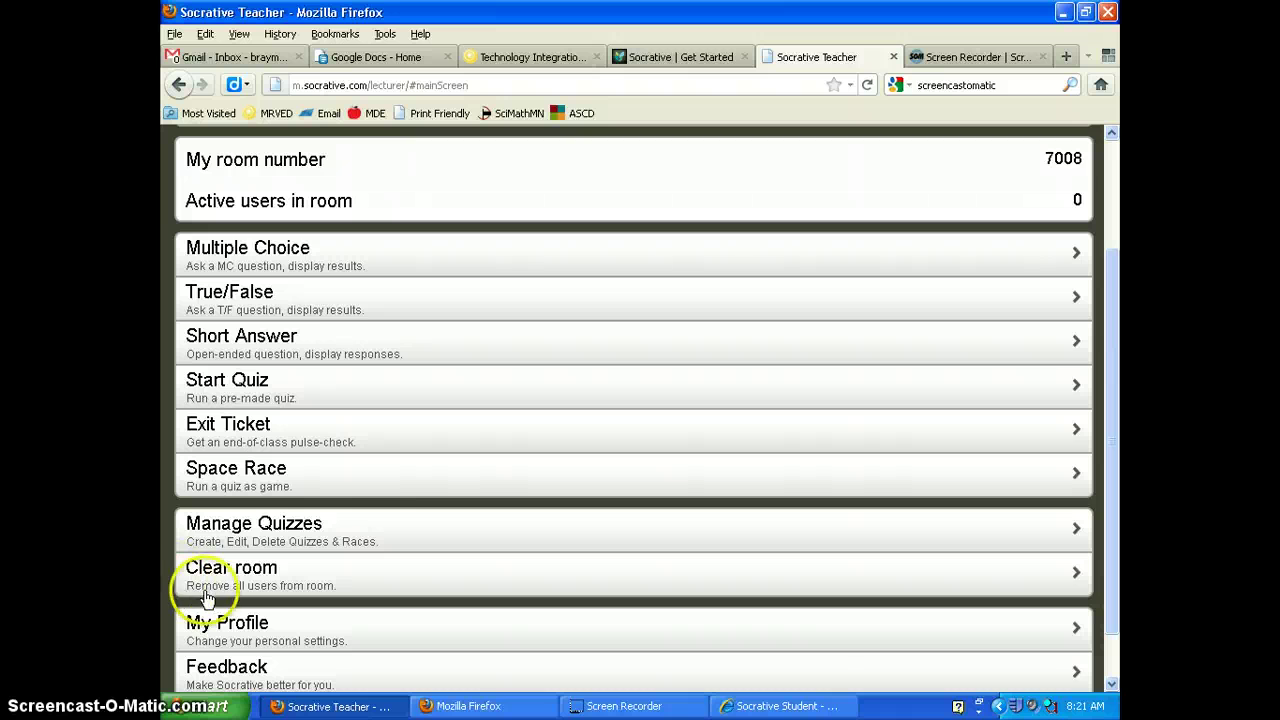
{"action": "scroll", "coordinate": [333, 524], "scroll_direction": "down", "scroll_amount": 1}
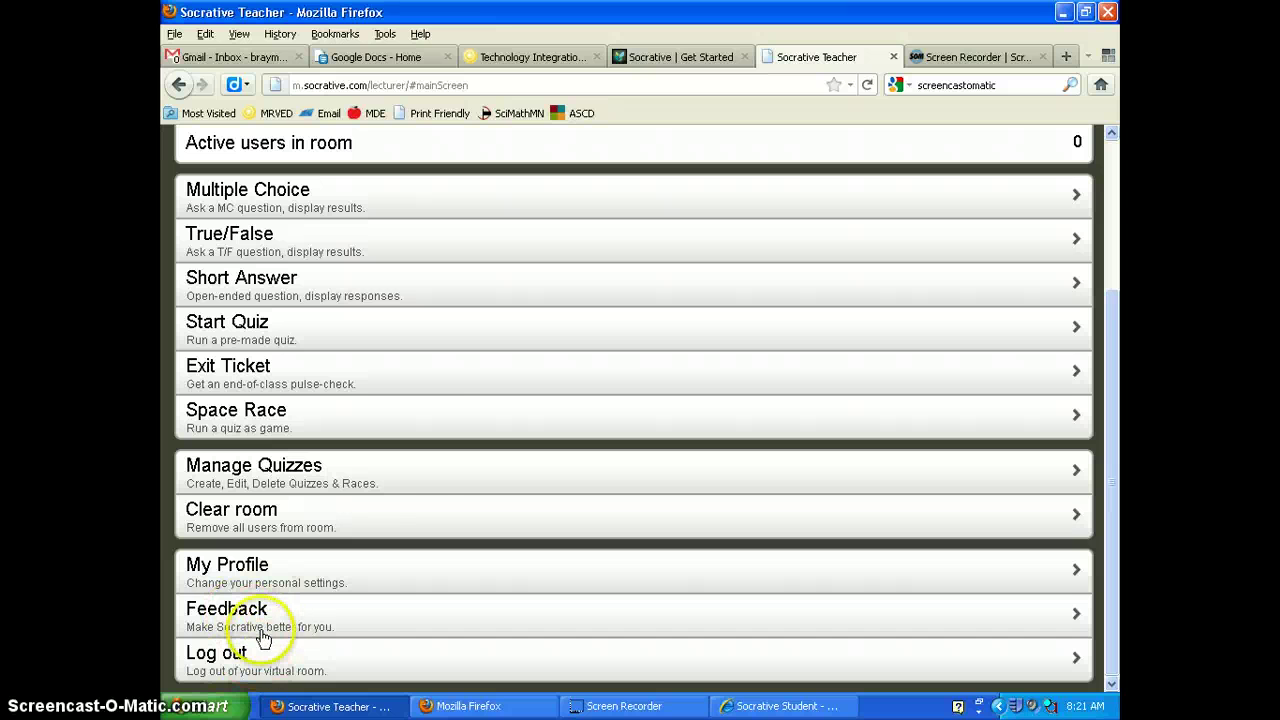
{"action": "scroll", "coordinate": [385, 560], "scroll_direction": "up", "scroll_amount": 2}
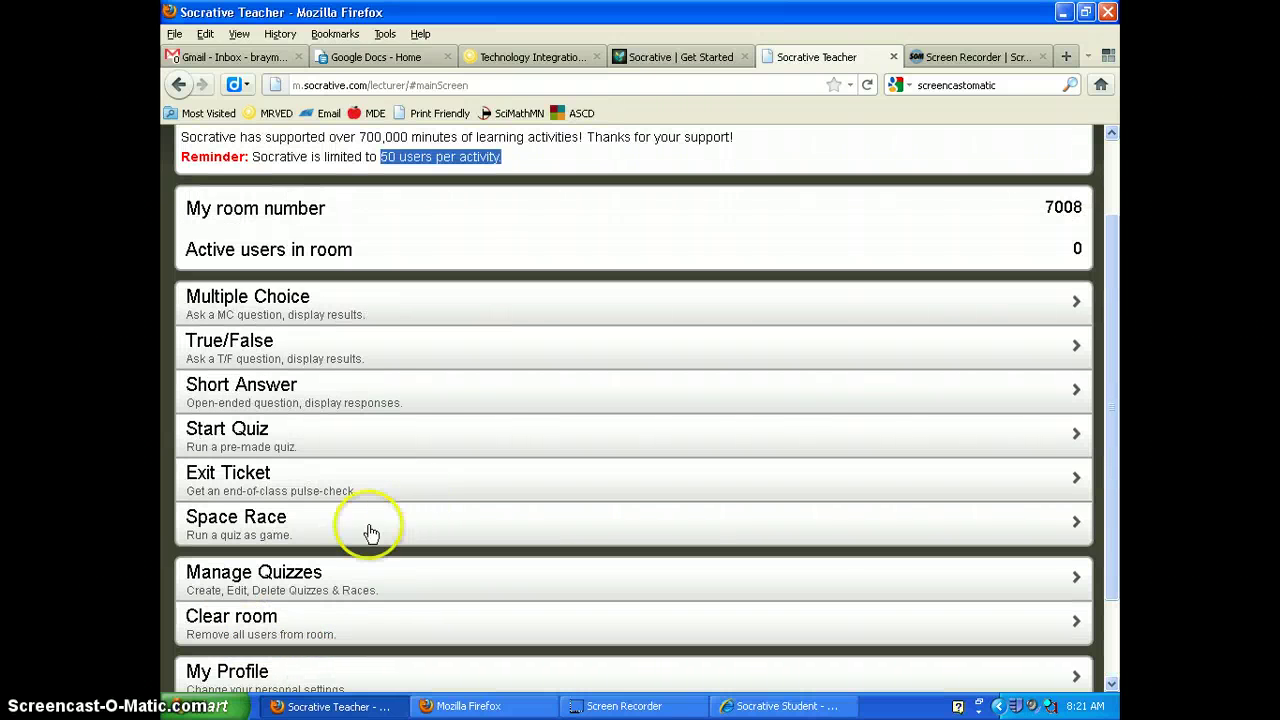
{"action": "scroll", "coordinate": [370, 533], "scroll_direction": "down", "scroll_amount": 2}
Start creating a new quiz in Manage Quizzes and add a multiple choice question to it.
{"action": "left_click", "coordinate": [286, 468]}
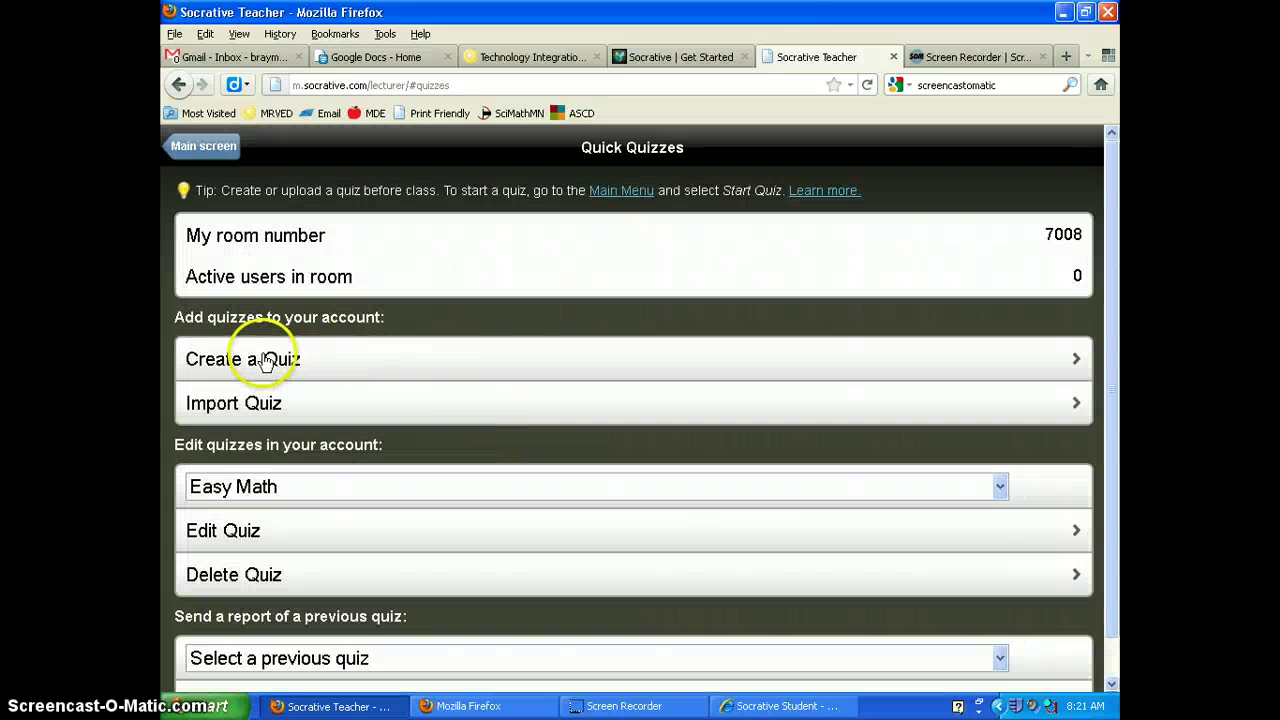
{"action": "left_click", "coordinate": [262, 362]}
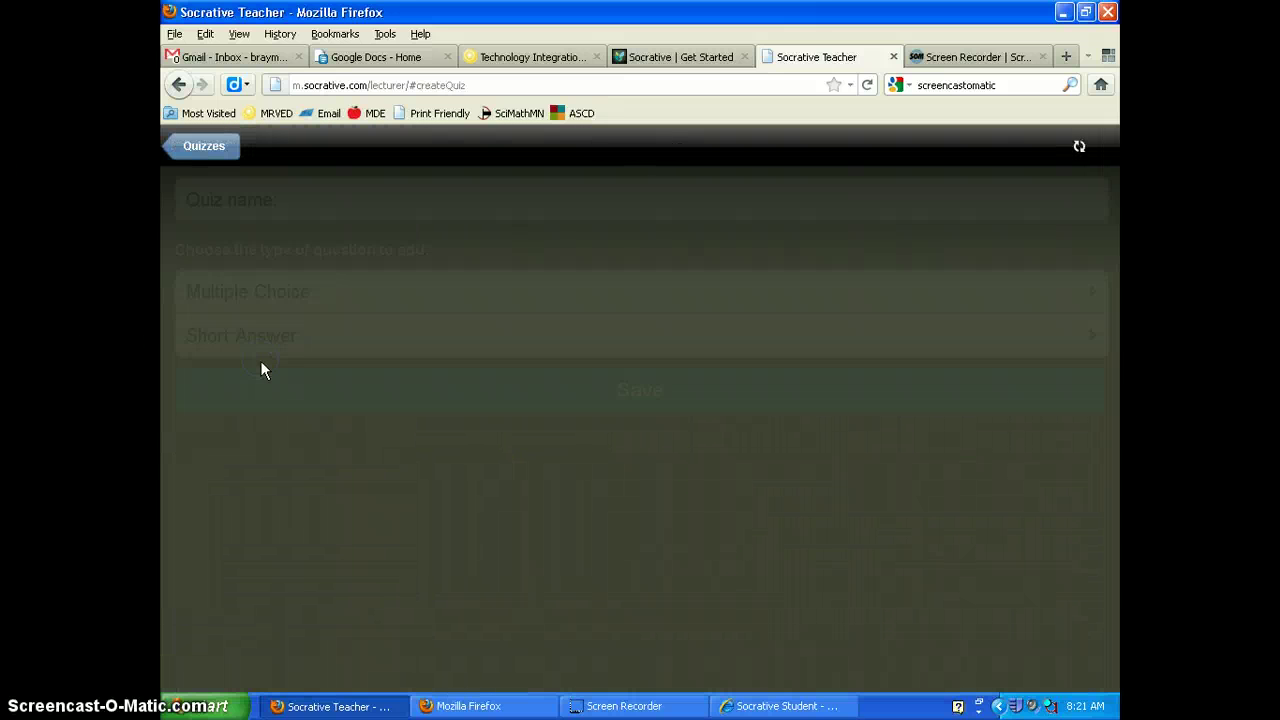
{"action": "left_click", "coordinate": [311, 292]}
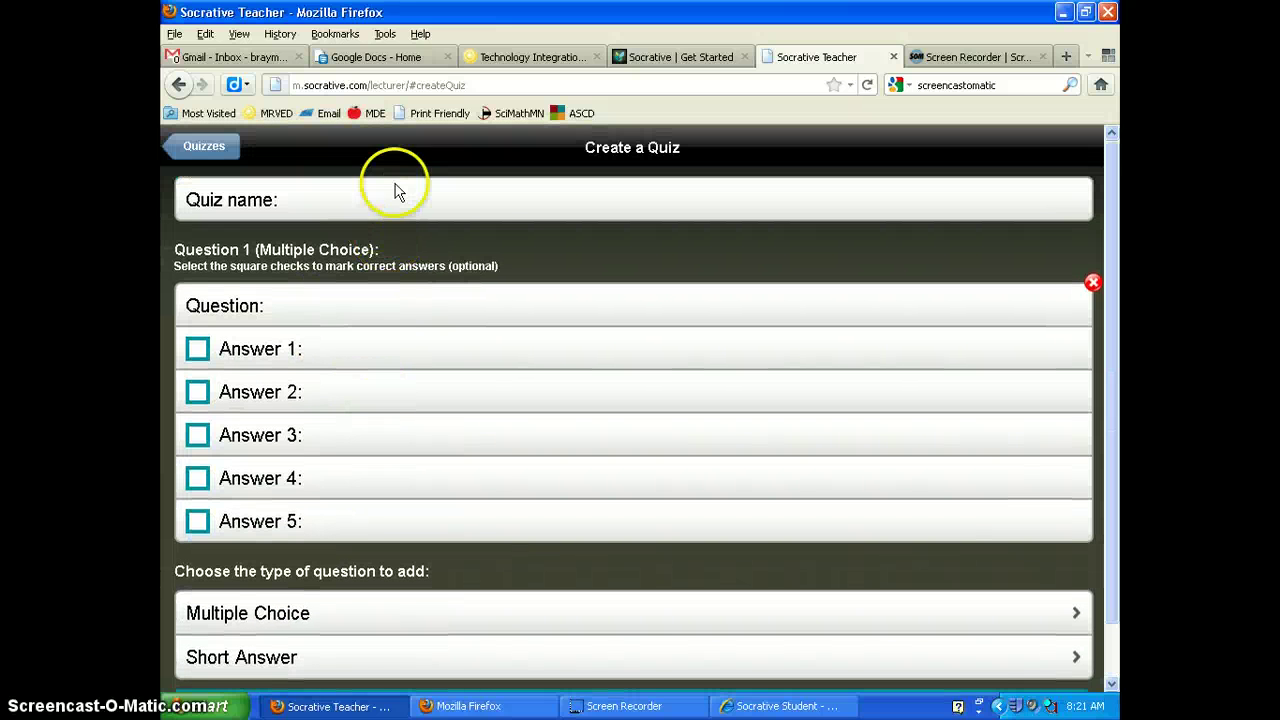
Name the quiz "Easy Math 2".
{"action": "left_click", "coordinate": [381, 203]}
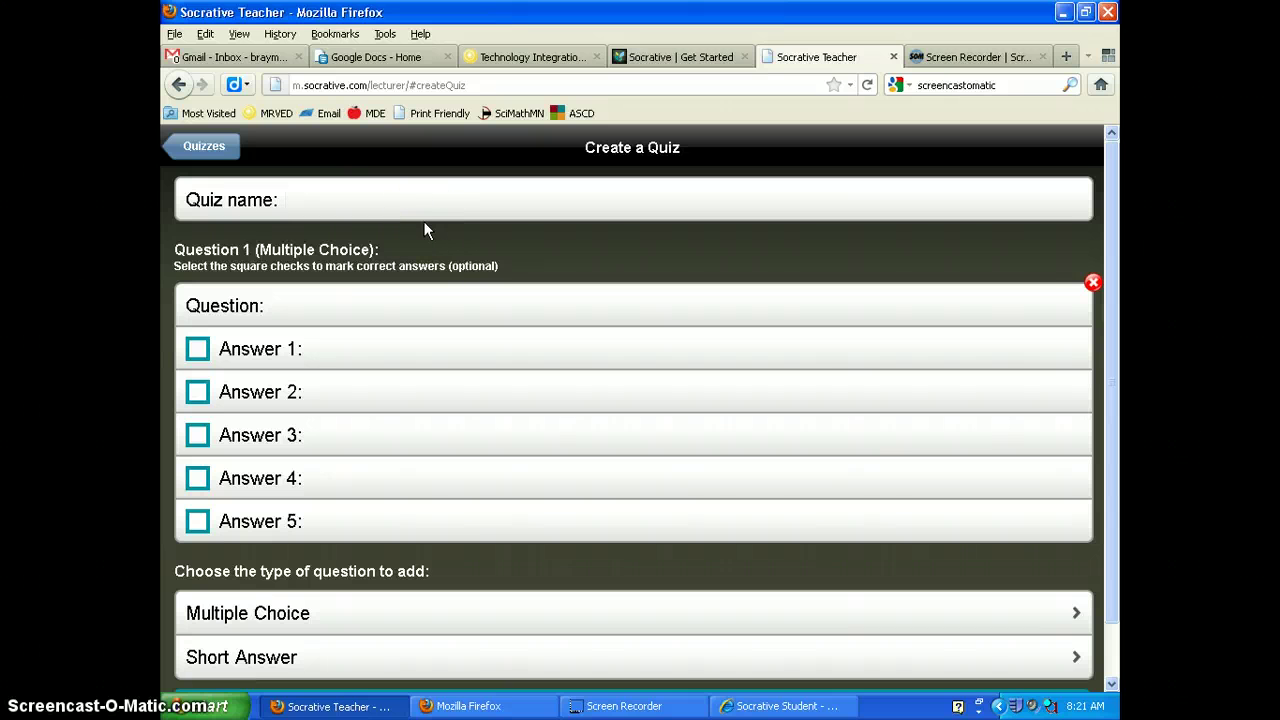
{"action": "type", "text": "Eas"}
{"action": "key", "text": "BackSpace"}
{"action": "key", "text": "BackSpace"}
{"action": "type", "text": "Easy "}
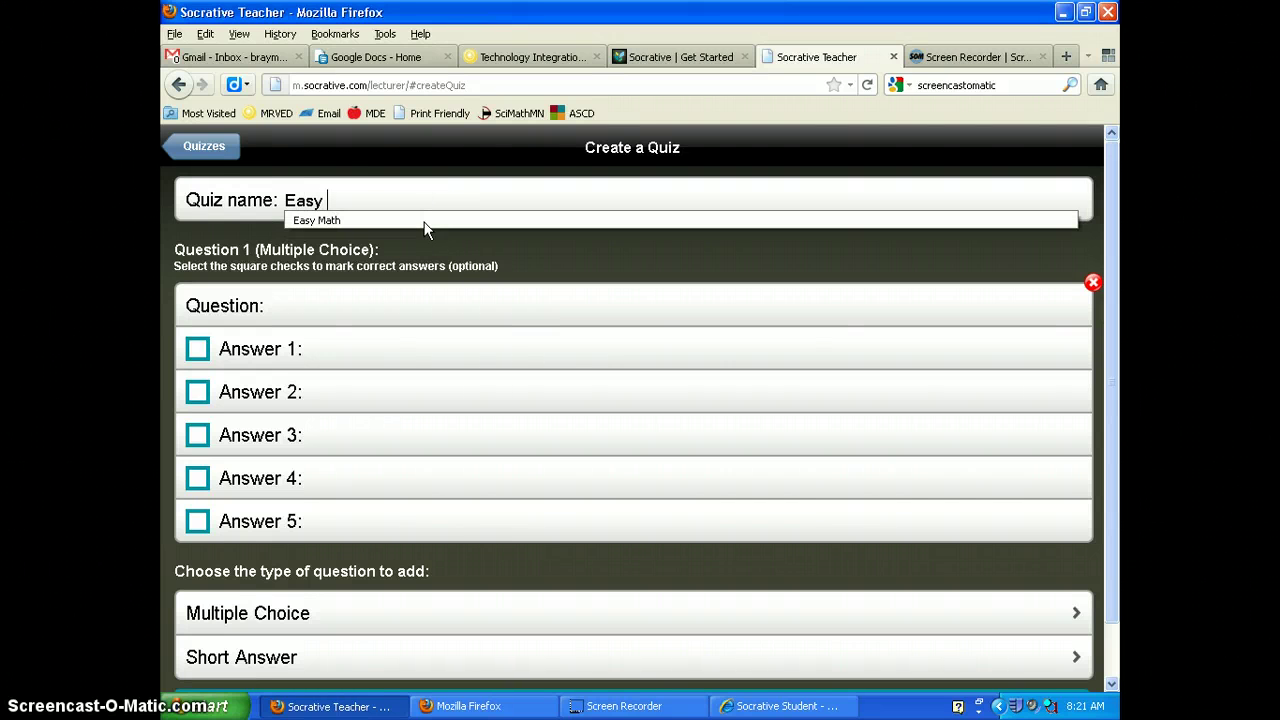
{"action": "type", "text": "Math 2"}
Set the text of question 1 to the previously used entry "What is 1+1=".
{"action": "left_click", "coordinate": [394, 298]}
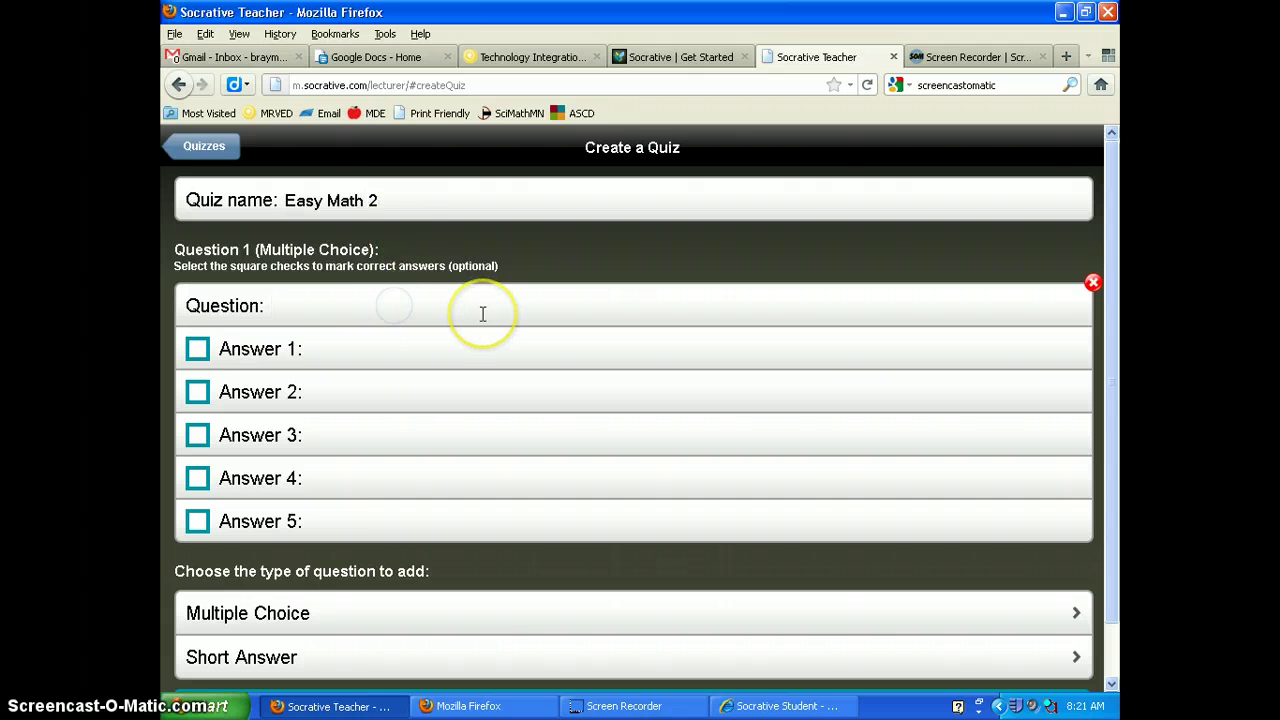
{"action": "type", "text": "1+"}
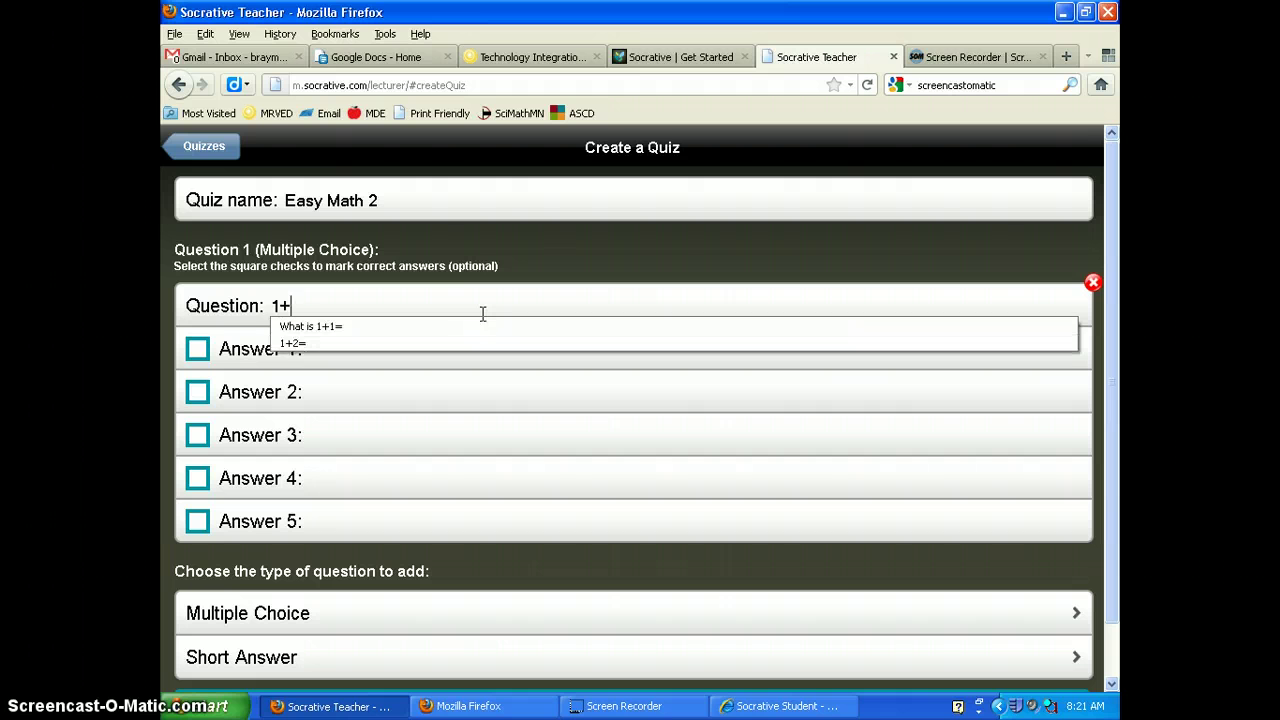
{"action": "left_click", "coordinate": [430, 320]}
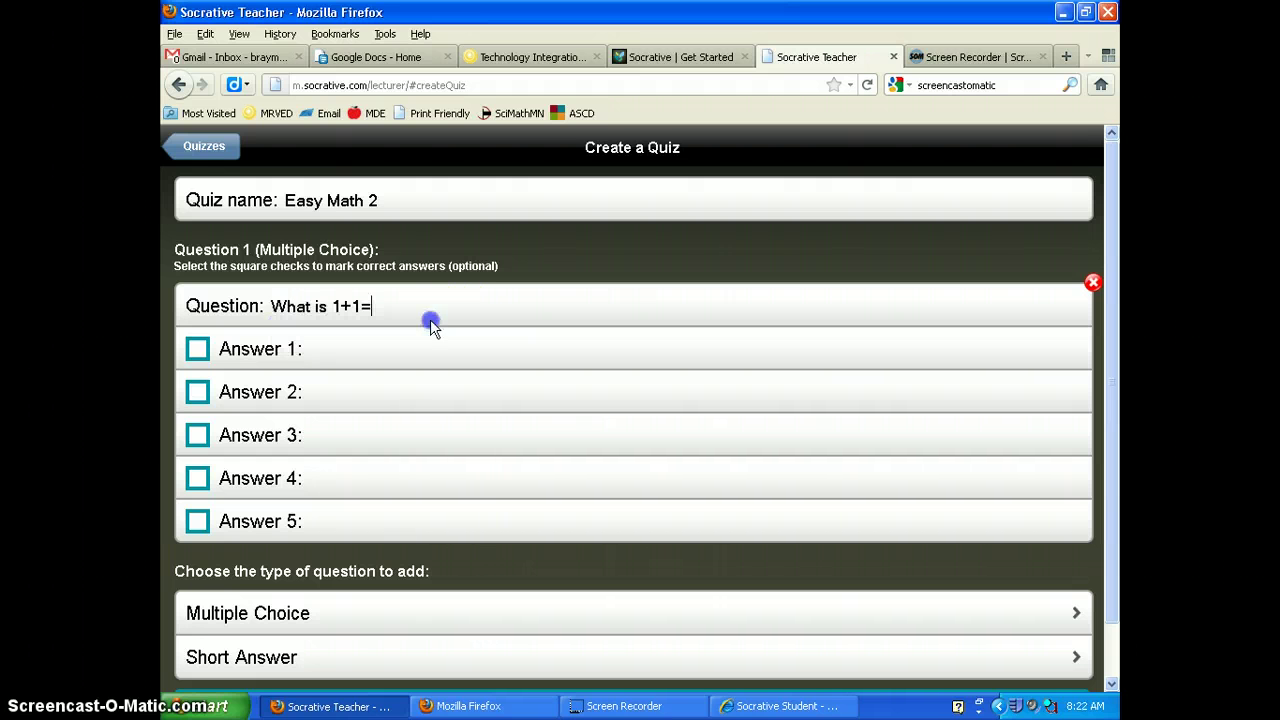
Fill the five answers of question 1 with 1, 2, 3, 4 and 5, and mark answer 2 as correct.
{"action": "left_click", "coordinate": [415, 369]}
{"action": "type", "text": "1"}
{"action": "key", "text": "Tab"}
{"action": "type", "text": "2"}
{"action": "key", "text": "Tab"}
{"action": "type", "text": "3"}
{"action": "key", "text": "Tab"}
{"action": "type", "text": "4"}
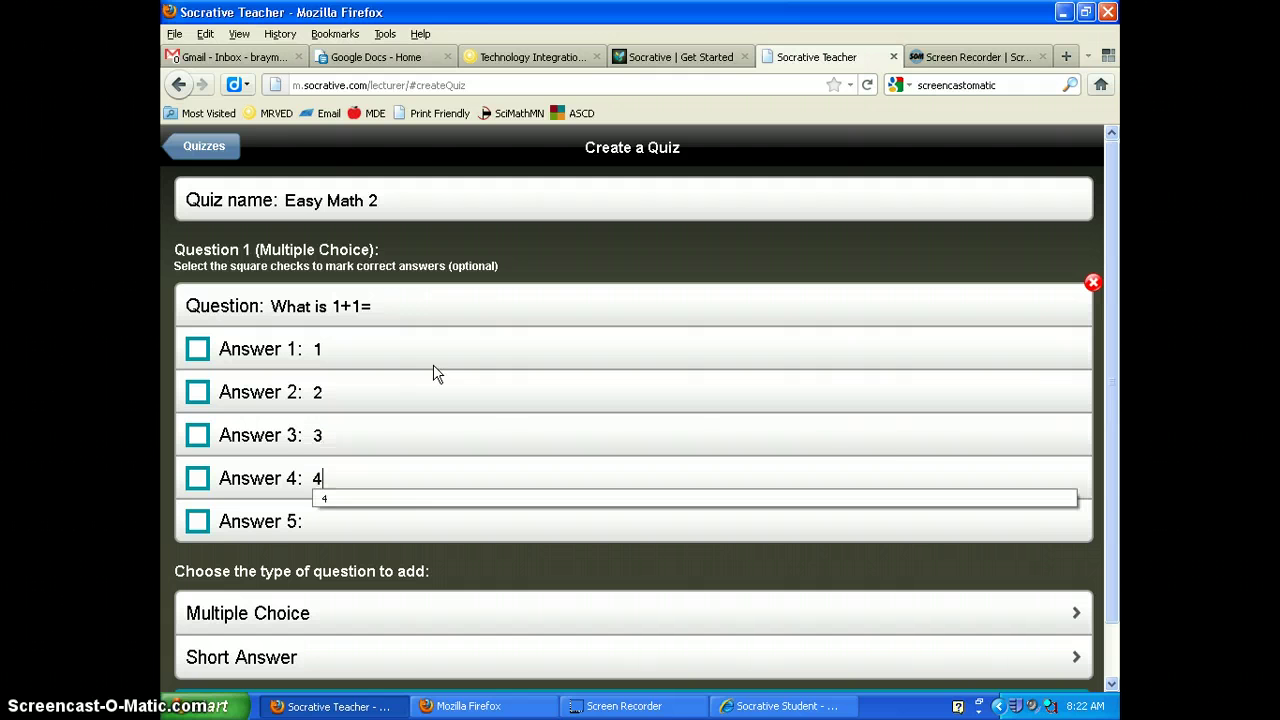
{"action": "key", "text": "Tab"}
{"action": "type", "text": "5"}
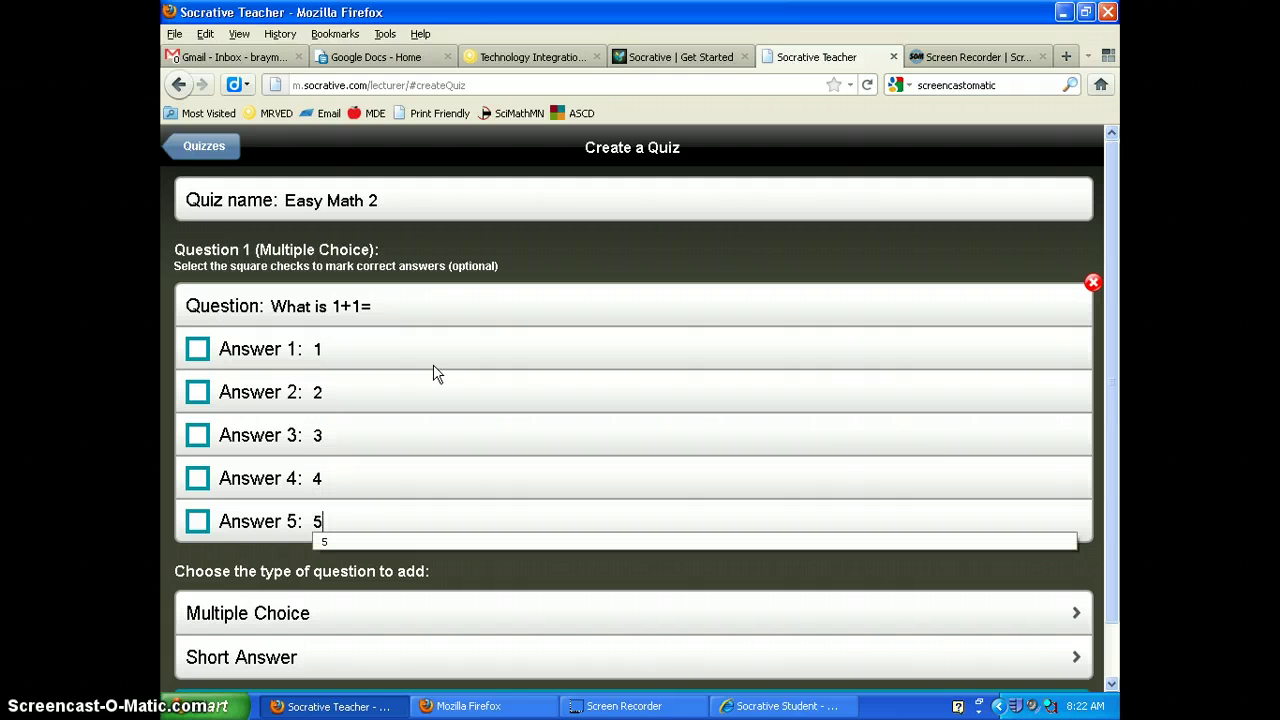
{"action": "left_click", "coordinate": [196, 395]}
{"action": "left_click", "coordinate": [492, 340]}
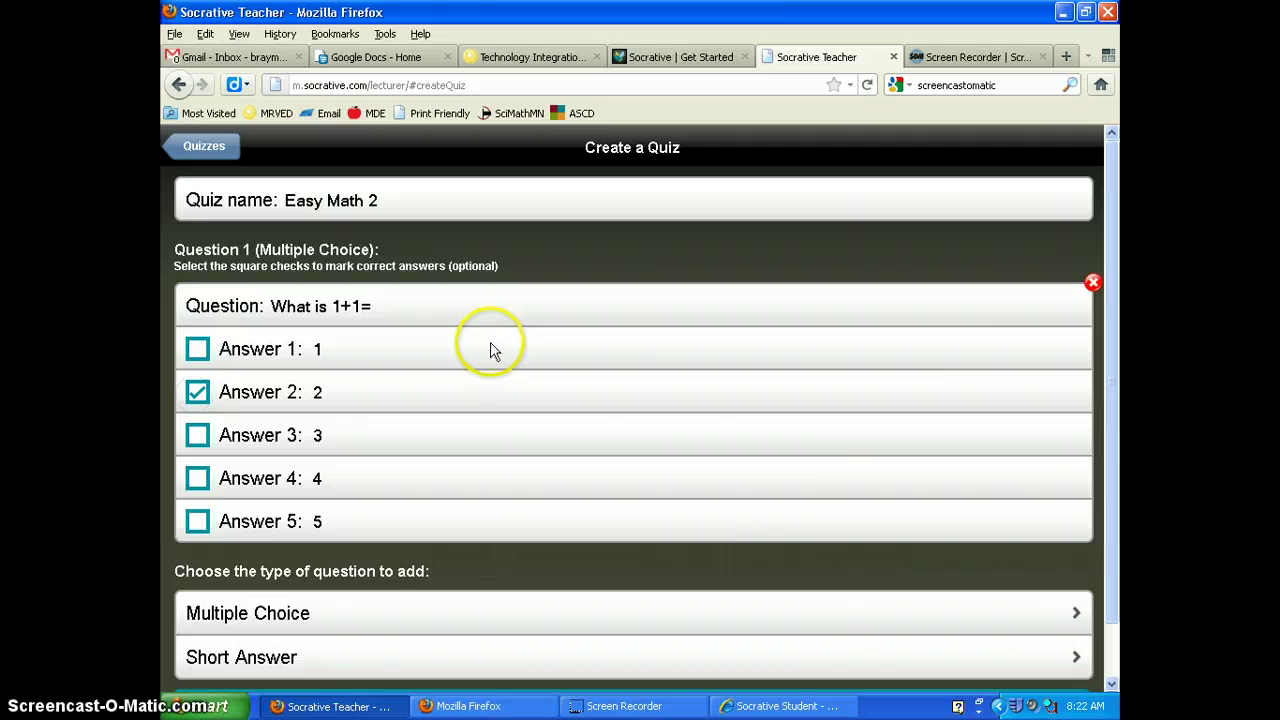
Add a second multiple choice question and set its text to the previously used entry "2 + 2=".
{"action": "scroll", "coordinate": [490, 350], "scroll_direction": "down", "scroll_amount": 1}
{"action": "left_click", "coordinate": [406, 565]}
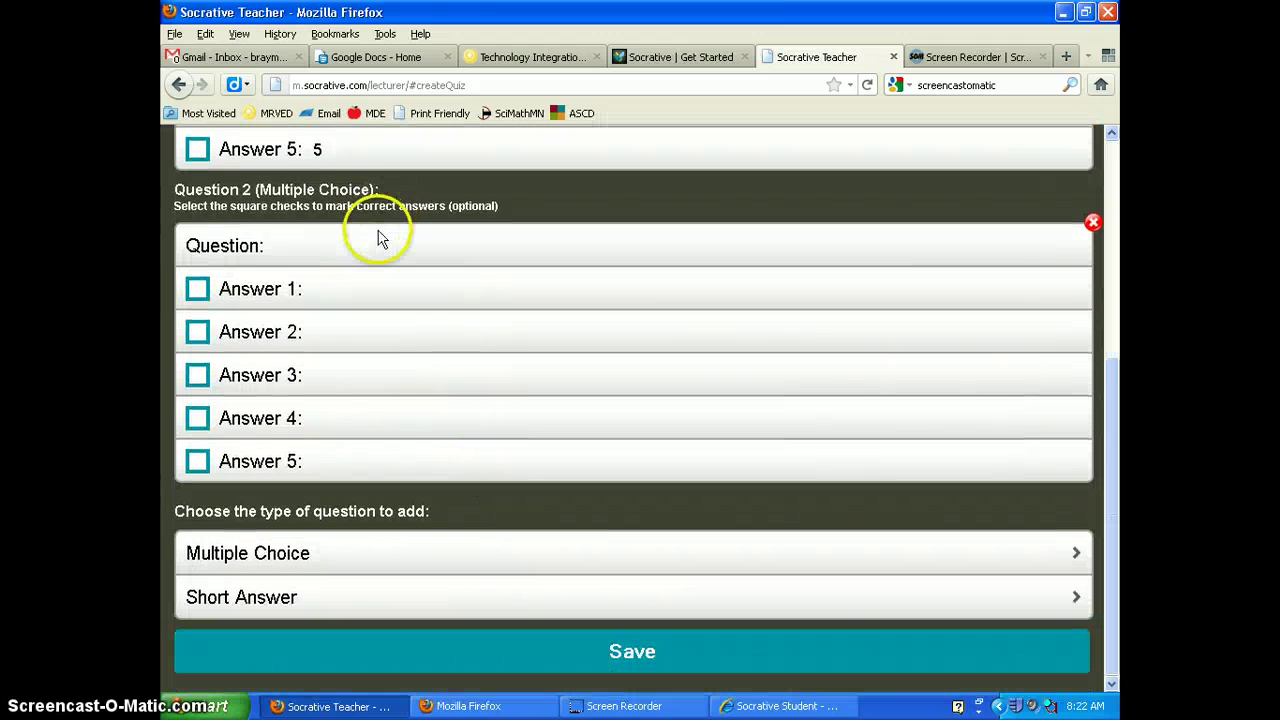
{"action": "left_click", "coordinate": [403, 242]}
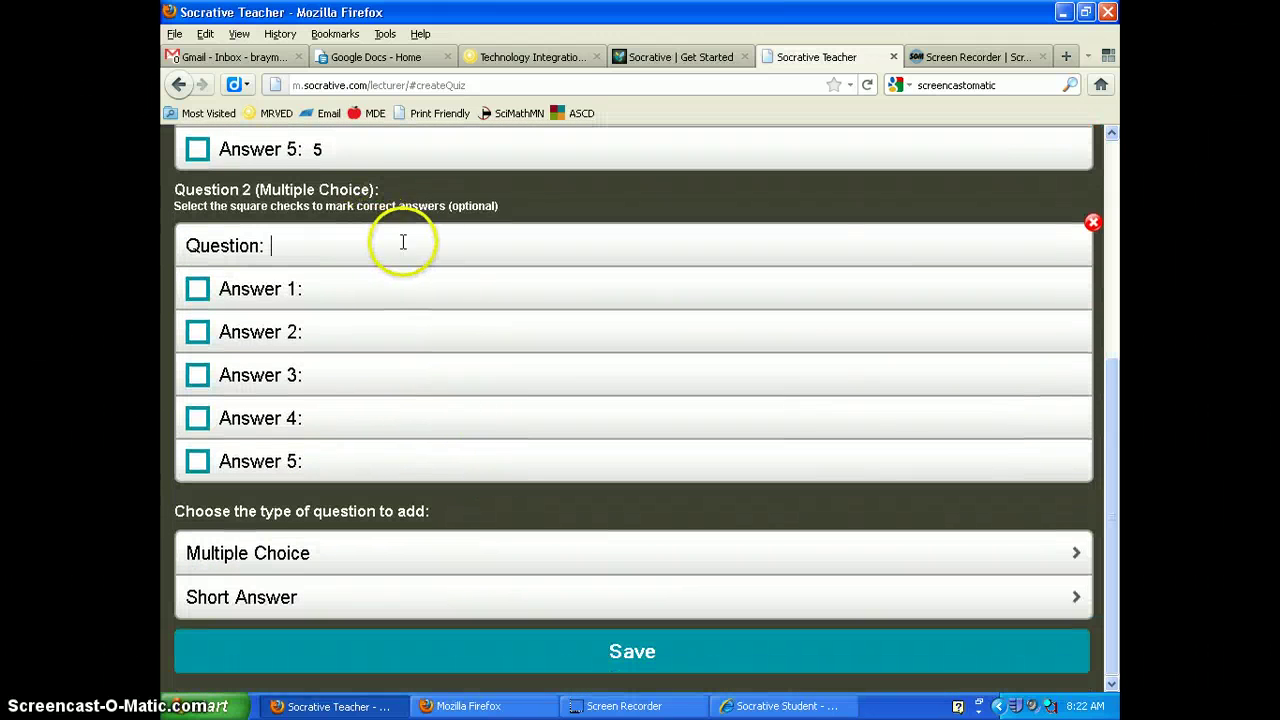
{"action": "type", "text": "2"}
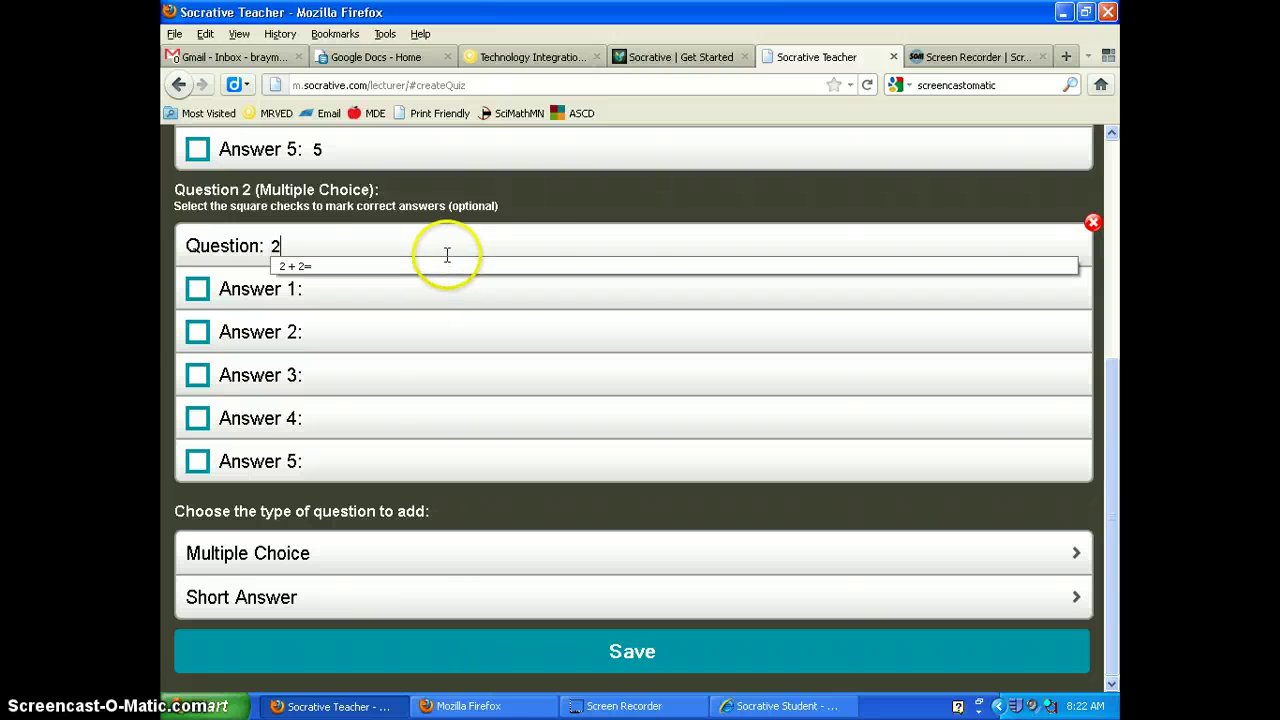
{"action": "left_click", "coordinate": [370, 266]}
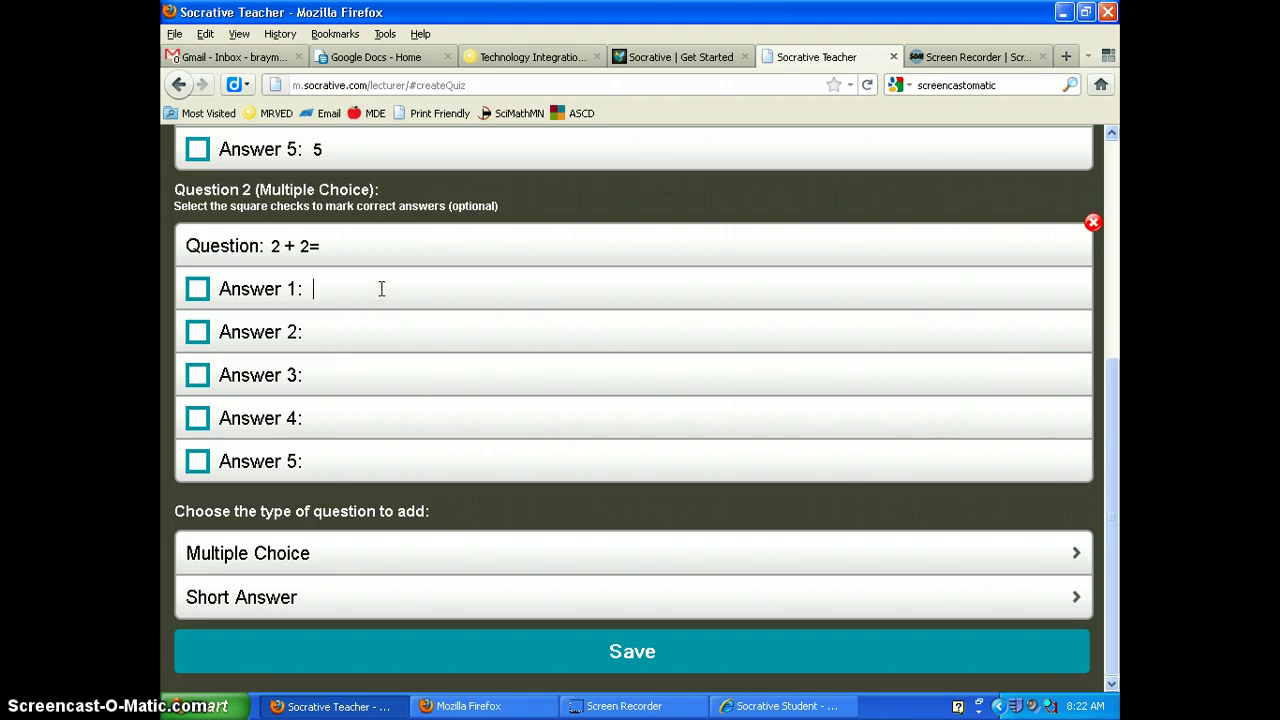
Fill the five answers of question 2 with 2, 4, 6, 8 and 10, and mark answer 2 as correct.
{"action": "key", "text": "Tab"}
{"action": "type", "text": "4"}
{"action": "type", "text": "6"}
{"action": "key", "text": "Tab"}
{"action": "type", "text": "8"}
{"action": "type", "text": "10"}
{"action": "left_click", "coordinate": [197, 332]}
Add a third multiple choice question with the text "3+3=".
{"action": "left_click", "coordinate": [431, 553]}
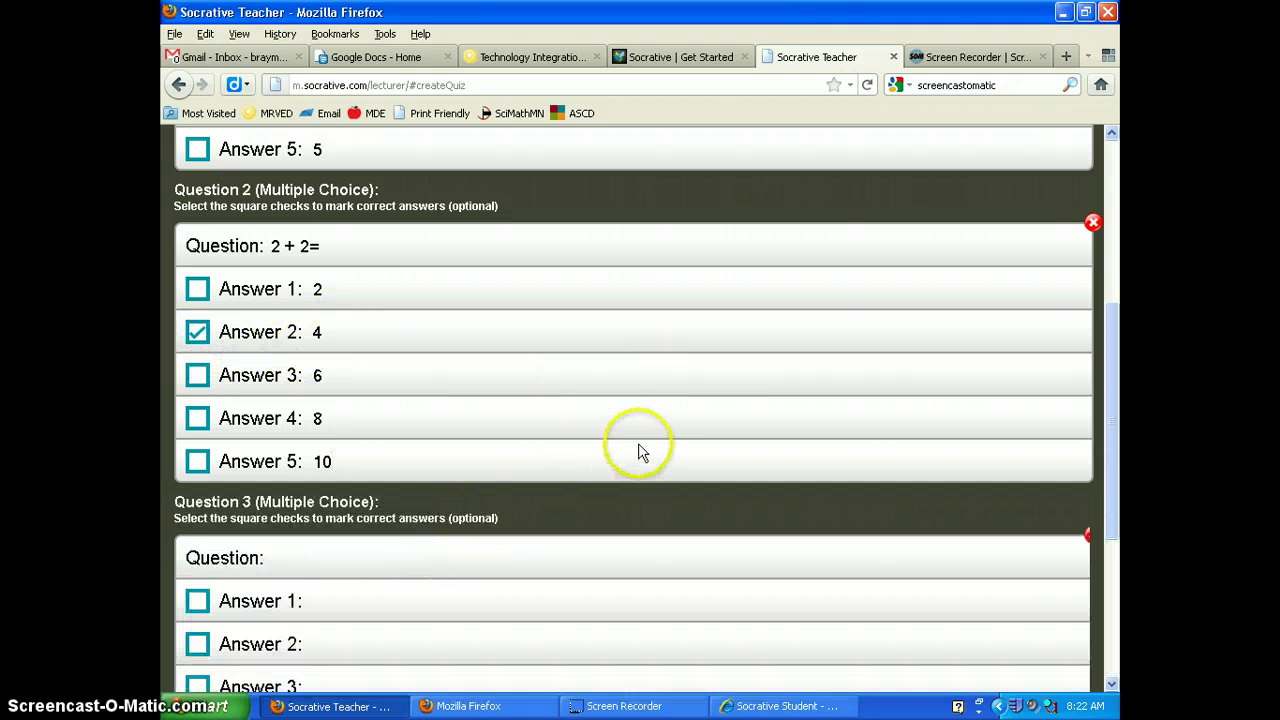
{"action": "scroll", "coordinate": [640, 449], "scroll_direction": "down", "scroll_amount": 5}
{"action": "left_click", "coordinate": [335, 246]}
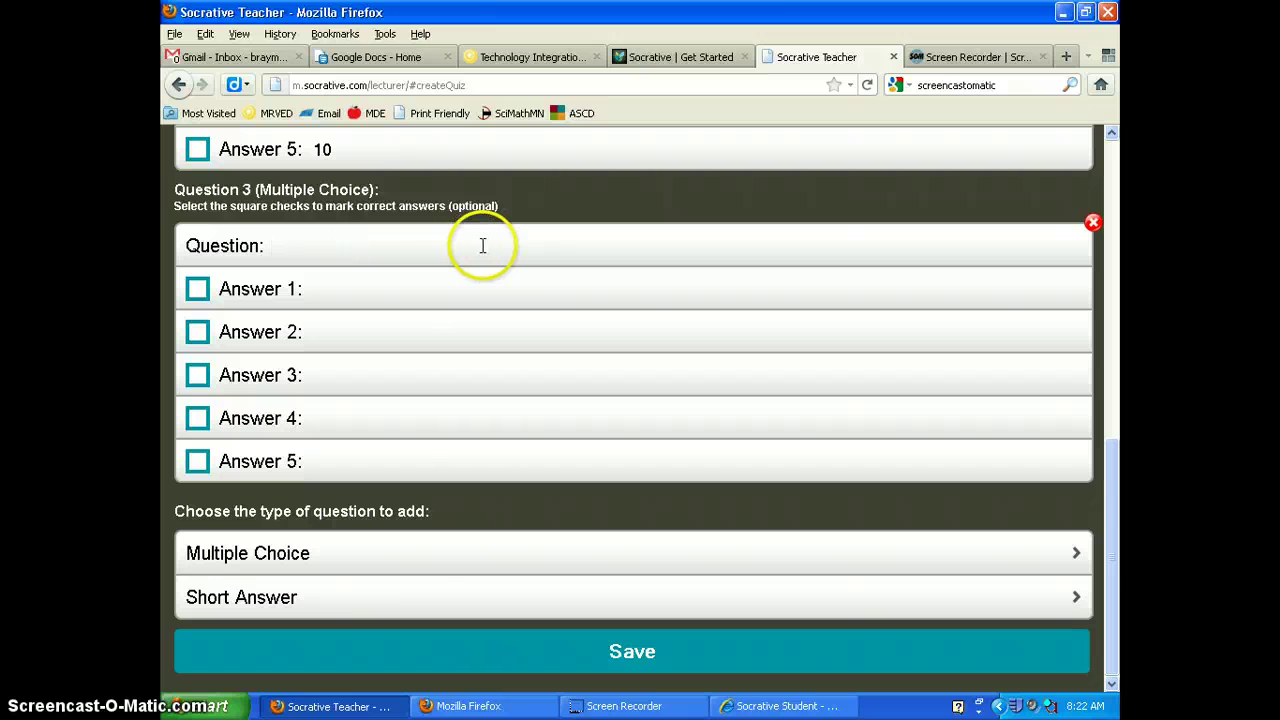
{"action": "type", "text": "3+3"}
{"action": "type", "text": "="}
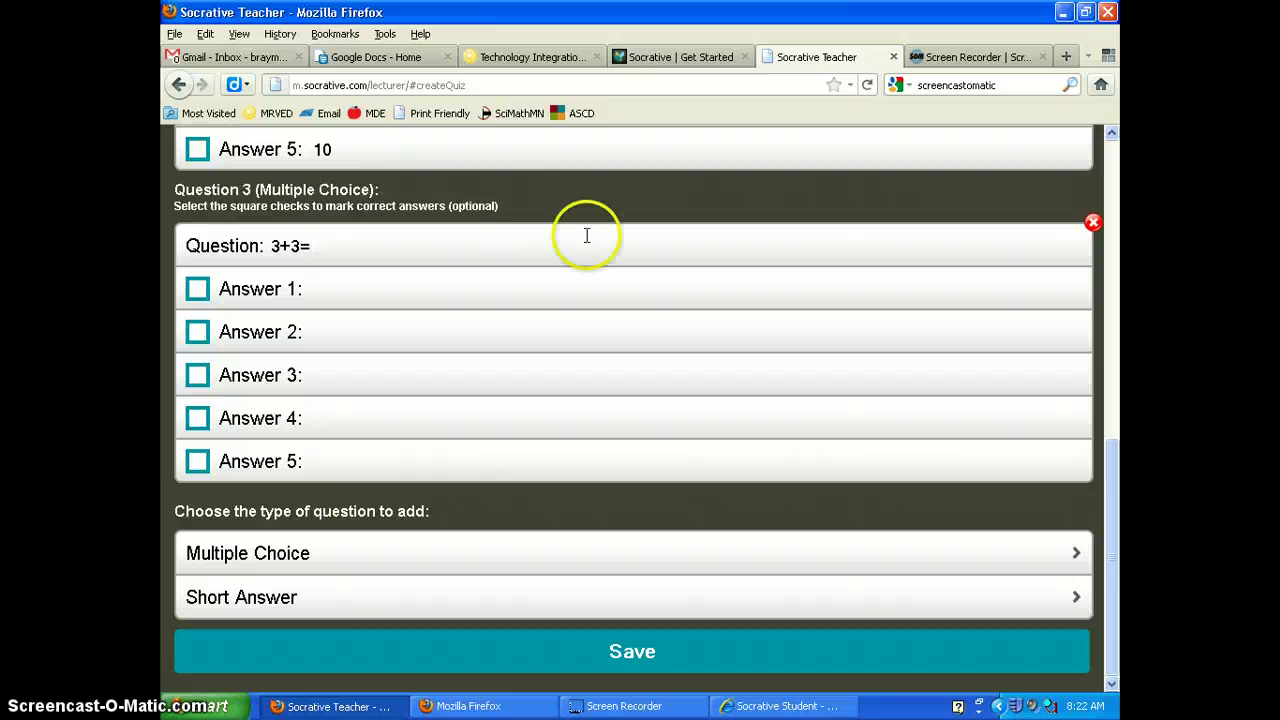
Fill question 3's answers with 2, 4, 6, 8 and 10, marking answer 3 as correct, and save the quiz.
{"action": "left_click", "coordinate": [409, 289]}
{"action": "type", "text": "2"}
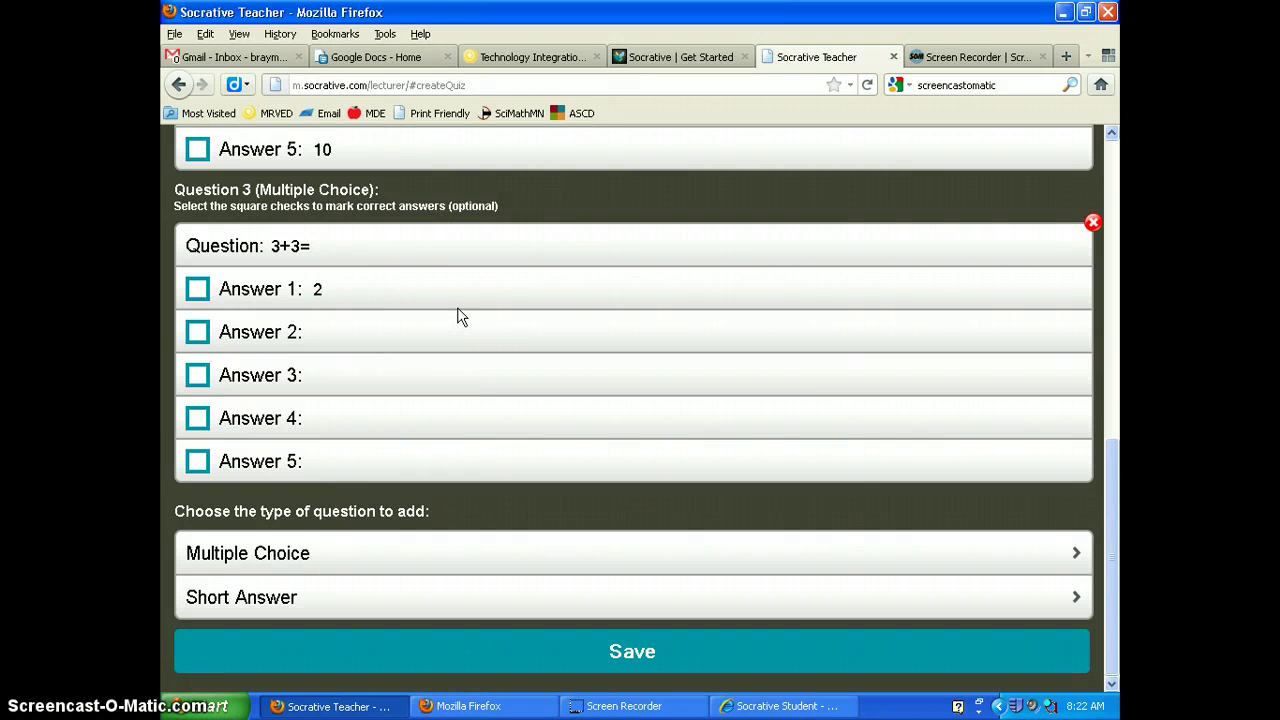
{"action": "type", "text": "4"}
{"action": "key", "text": "Tab"}
{"action": "type", "text": "6"}
{"action": "key", "text": "Tab"}
{"action": "type", "text": "8"}
{"action": "key", "text": "Tab"}
{"action": "type", "text": "10"}
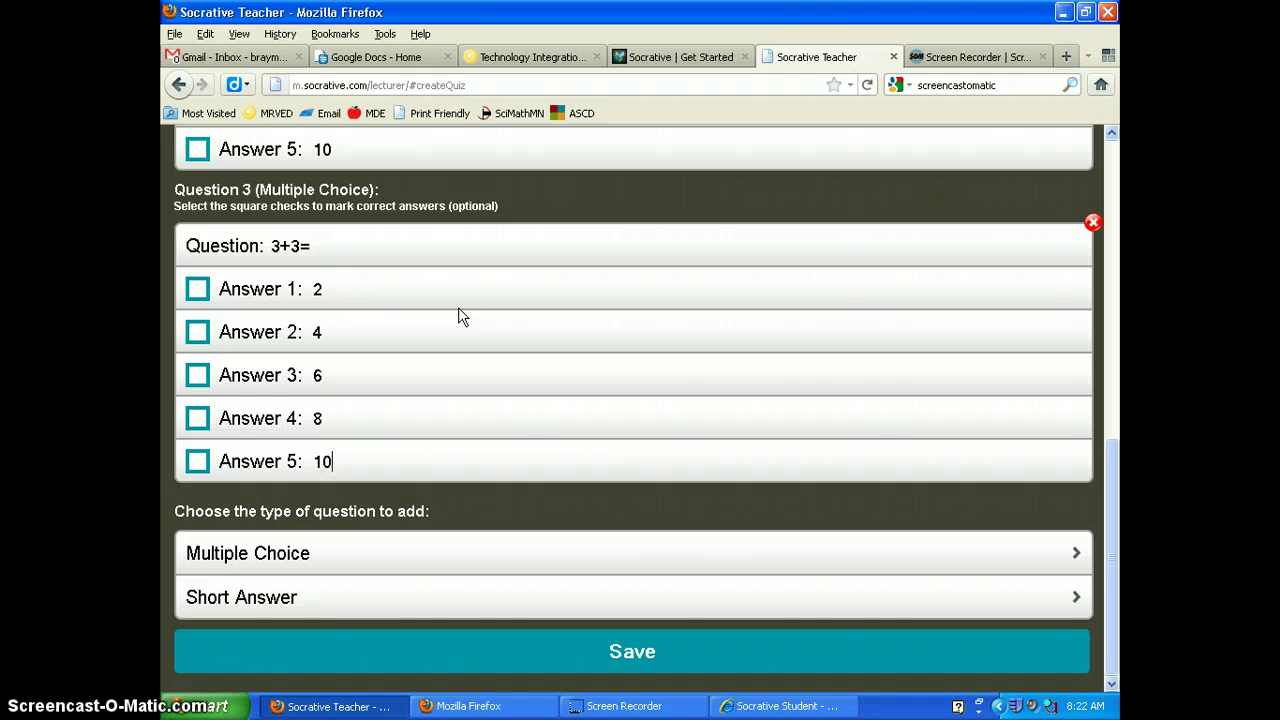
{"action": "left_click", "coordinate": [197, 375]}
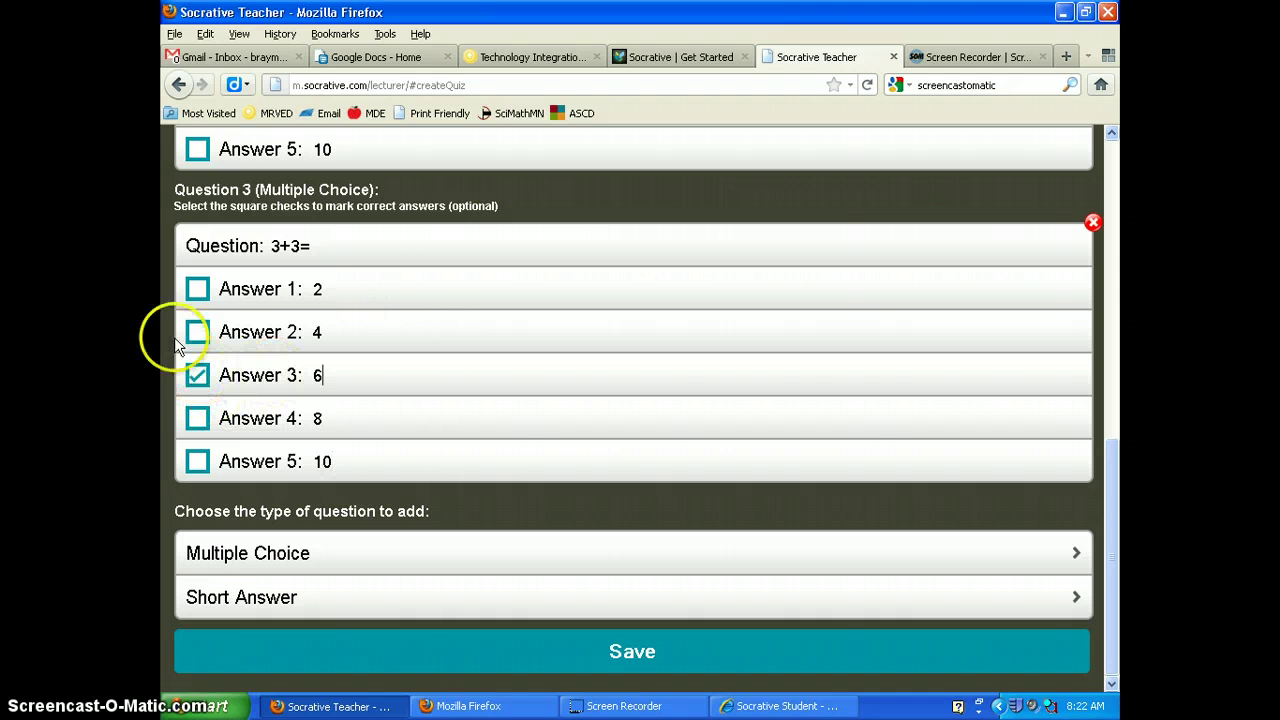
{"action": "left_click", "coordinate": [640, 654]}
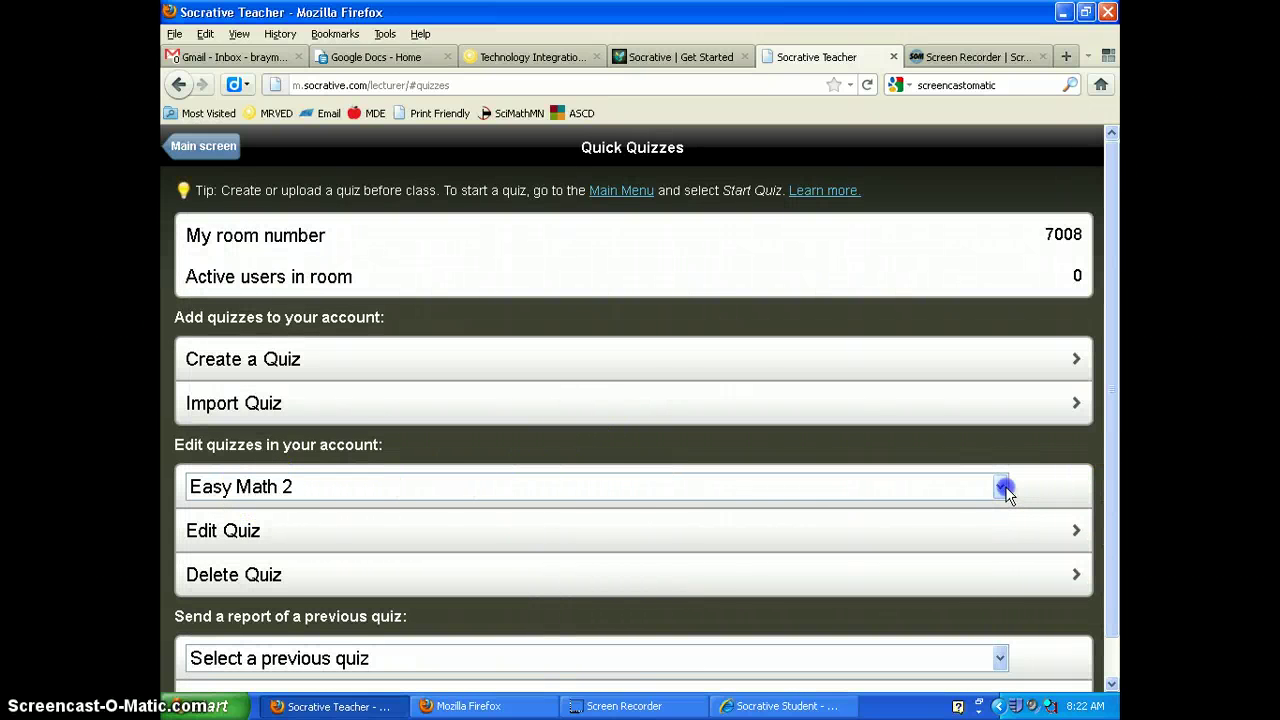
Check the list of saved quizzes and look at the Import Quiz page with its Excel templates.
{"action": "left_click", "coordinate": [1000, 487]}
{"action": "left_click", "coordinate": [1000, 493]}
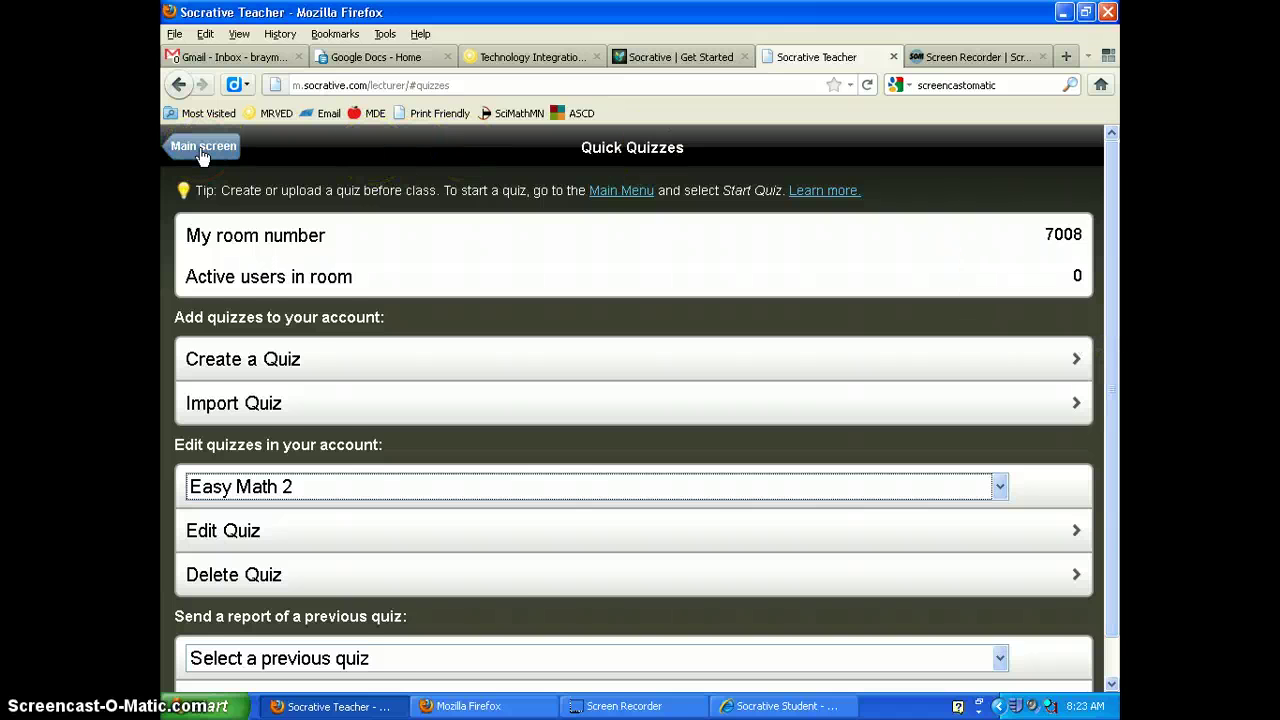
{"action": "left_click", "coordinate": [246, 403]}
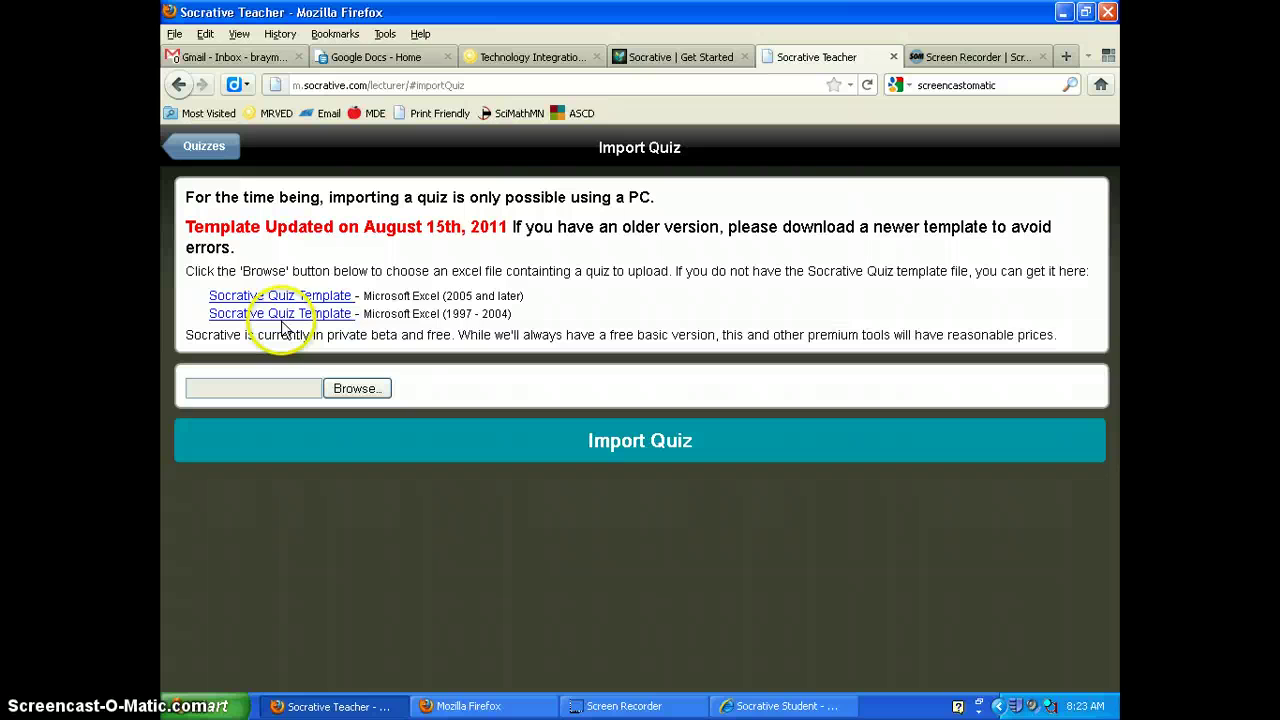
{"action": "left_click", "coordinate": [204, 152]}
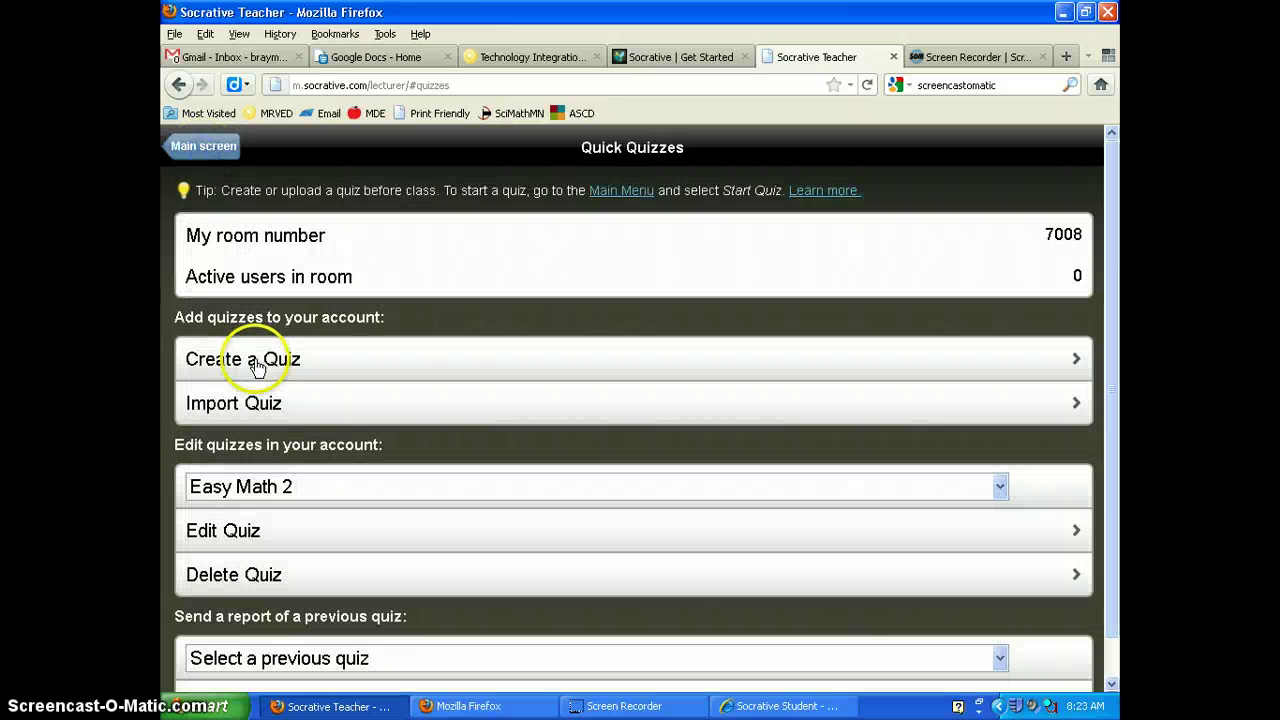
Return to the main screen and start the saved quiz "Easy Math 2".
{"action": "left_click", "coordinate": [208, 147]}
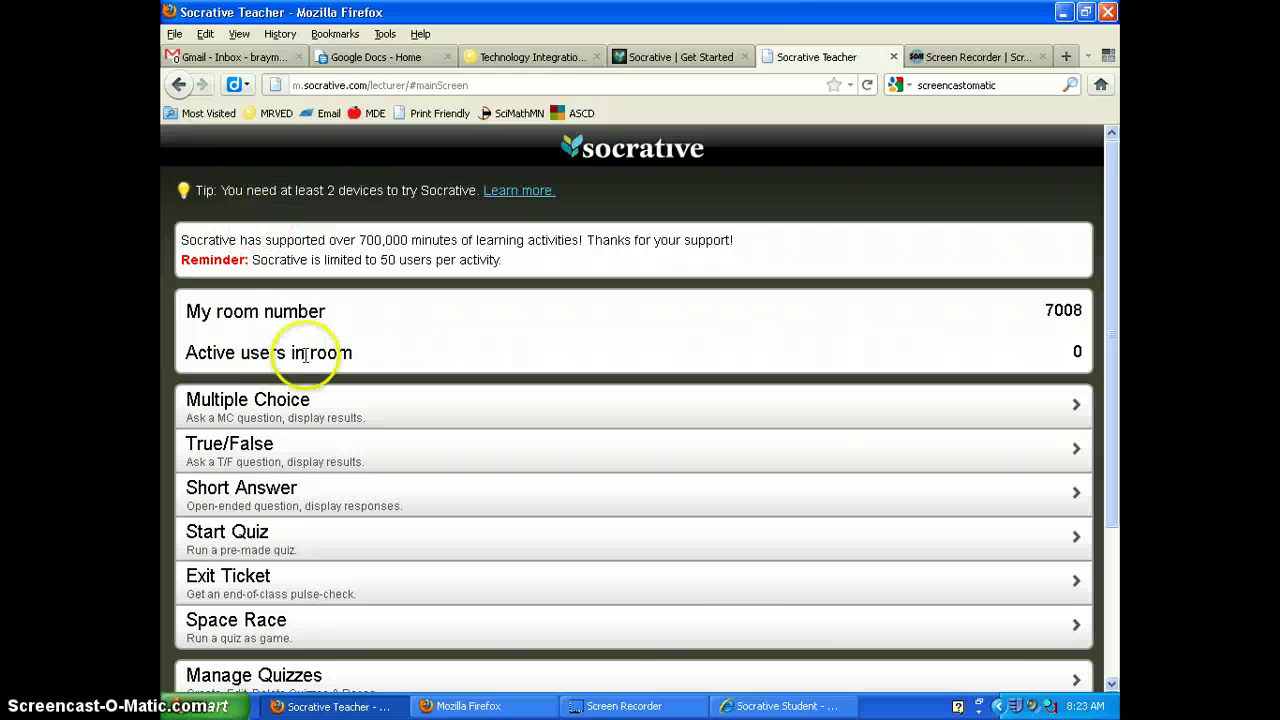
{"action": "scroll", "coordinate": [304, 345], "scroll_direction": "down", "scroll_amount": 2}
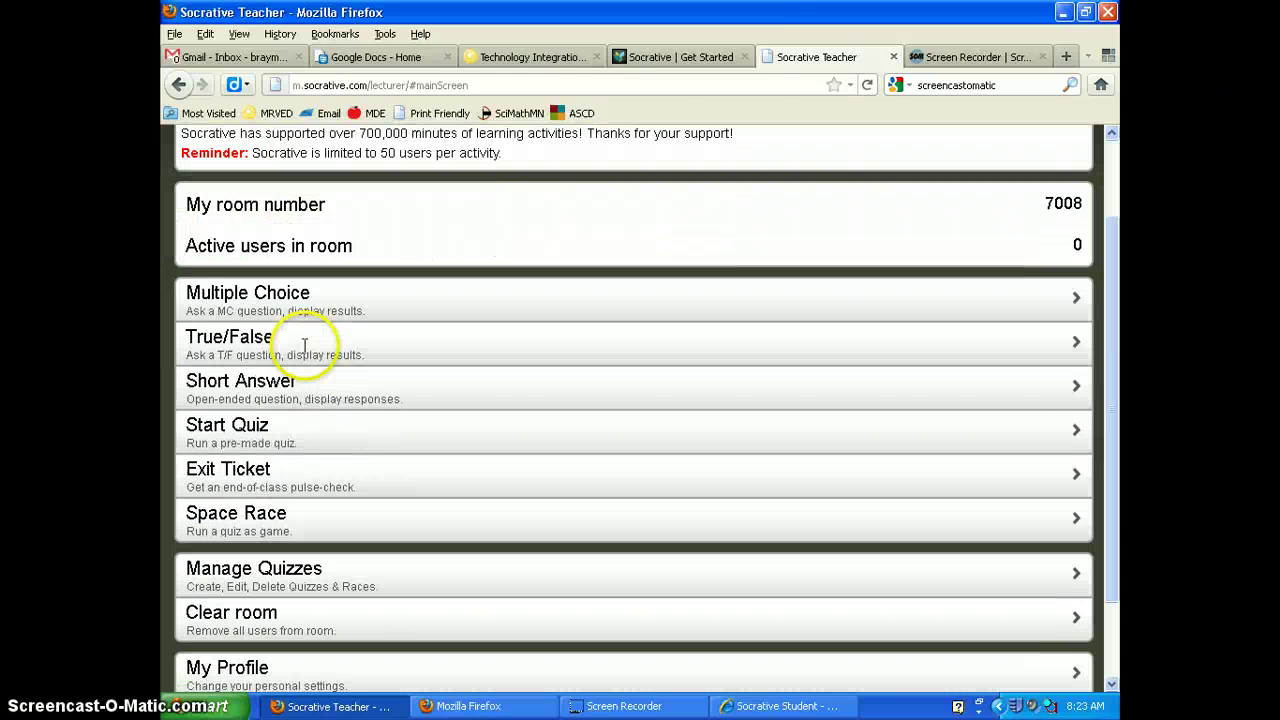
{"action": "left_click", "coordinate": [218, 430]}
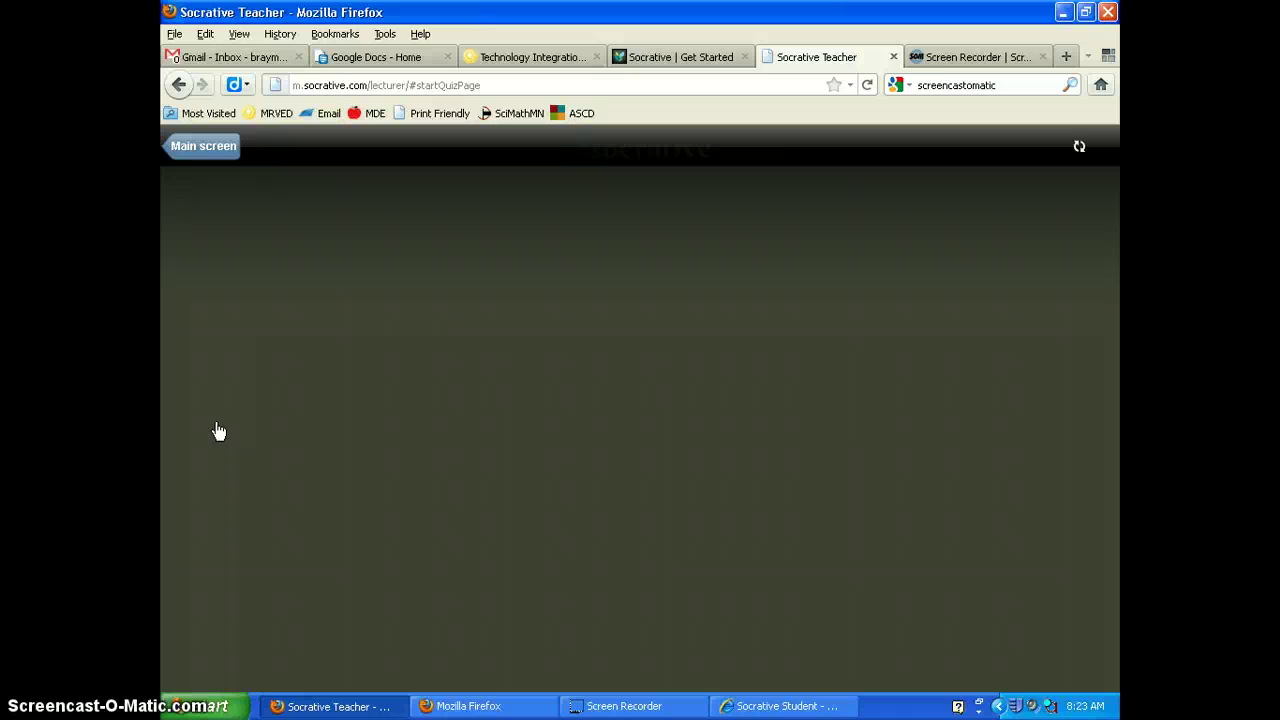
{"action": "left_click", "coordinate": [309, 339]}
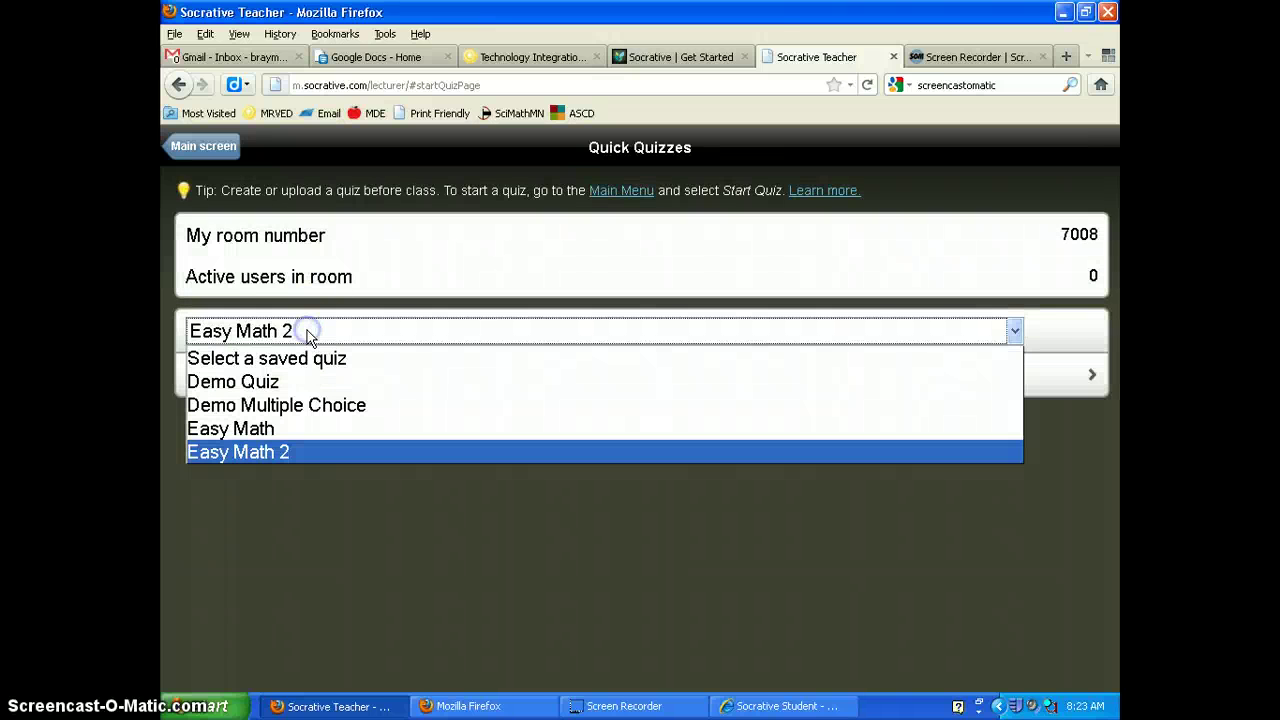
{"action": "left_click", "coordinate": [309, 339]}
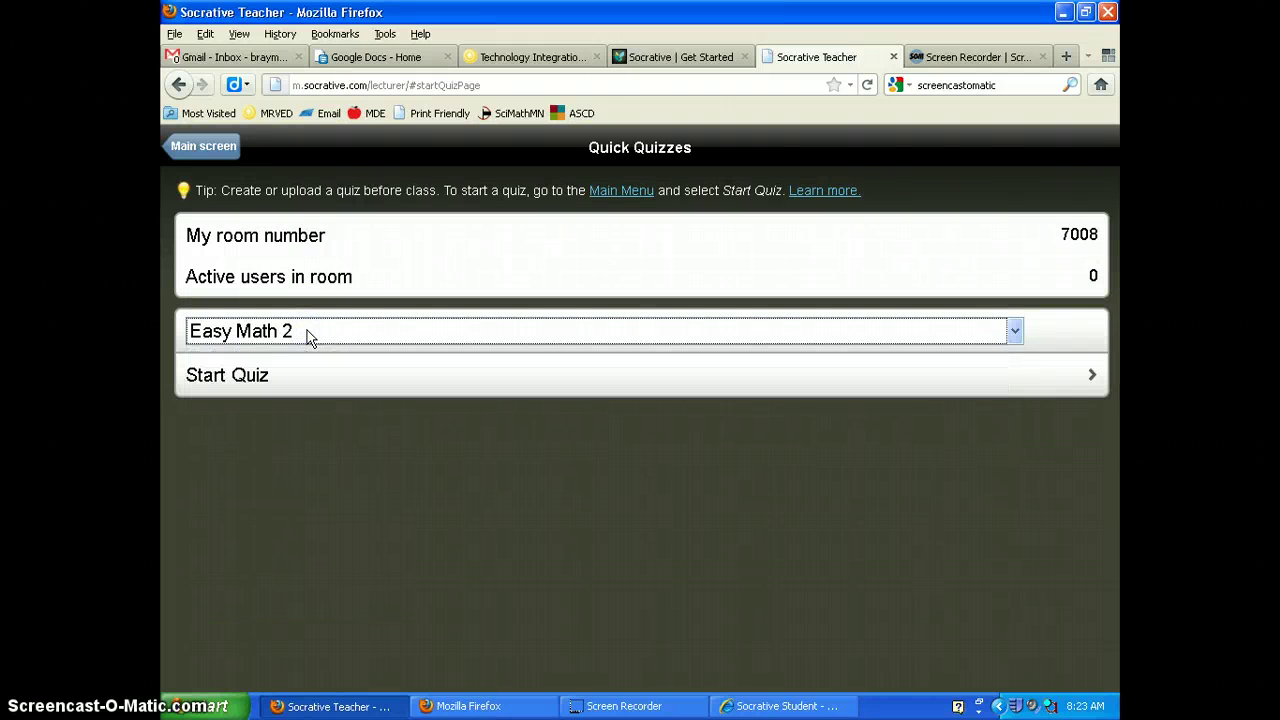
{"action": "left_click", "coordinate": [266, 381]}
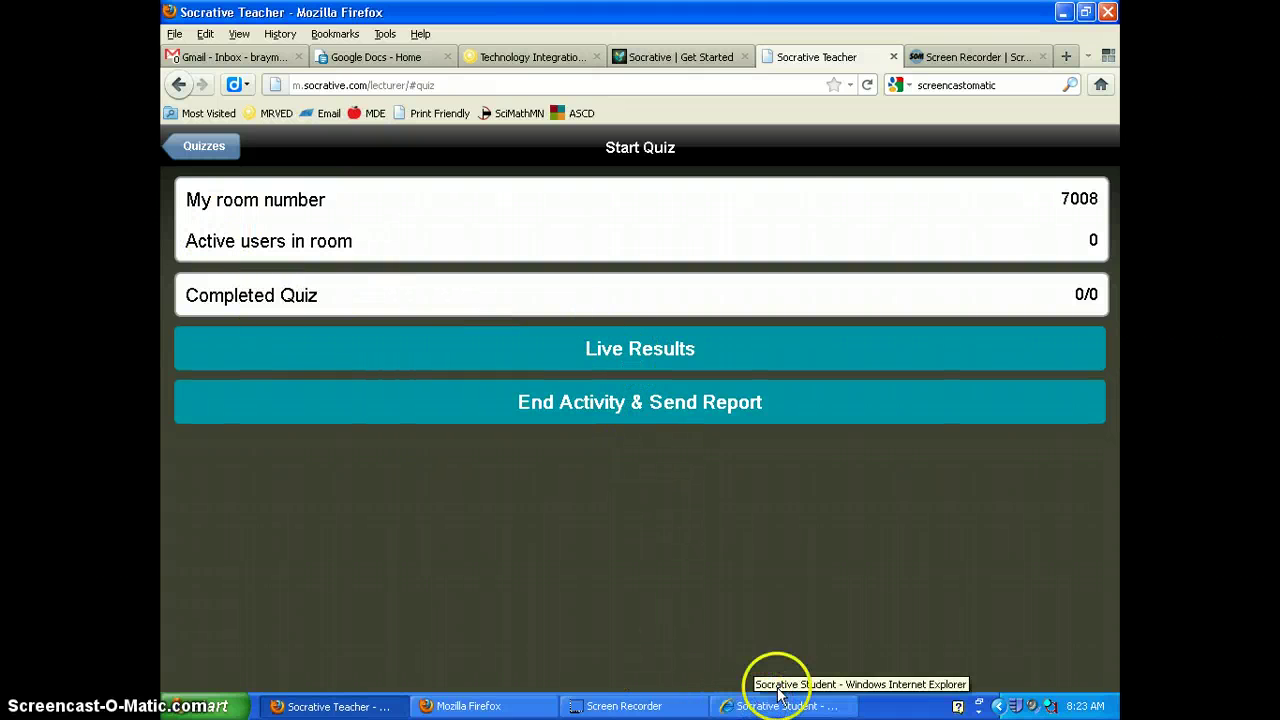
Check the active user count and compare the room number on the student join page in Internet Explorer with the teacher page.
{"action": "triple_click", "coordinate": [1097, 241]}
{"action": "left_click", "coordinate": [1099, 239]}
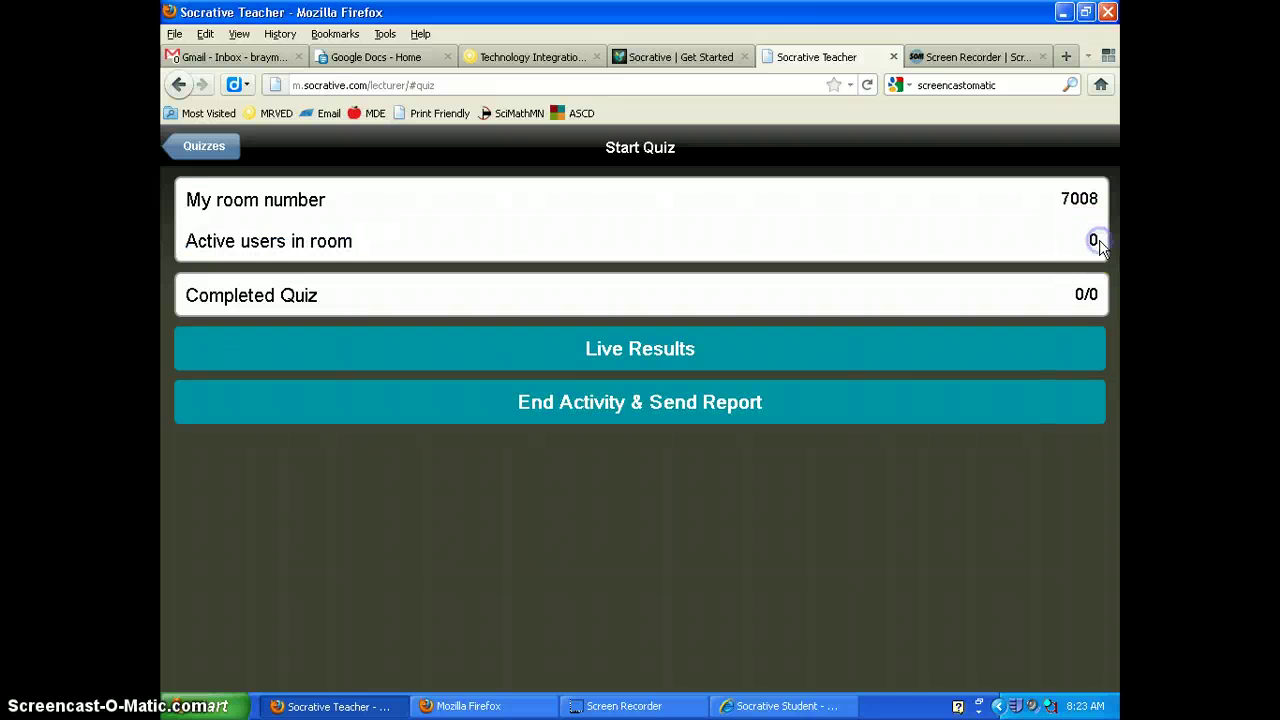
{"action": "left_click", "coordinate": [783, 708]}
{"action": "left_click", "coordinate": [446, 292]}
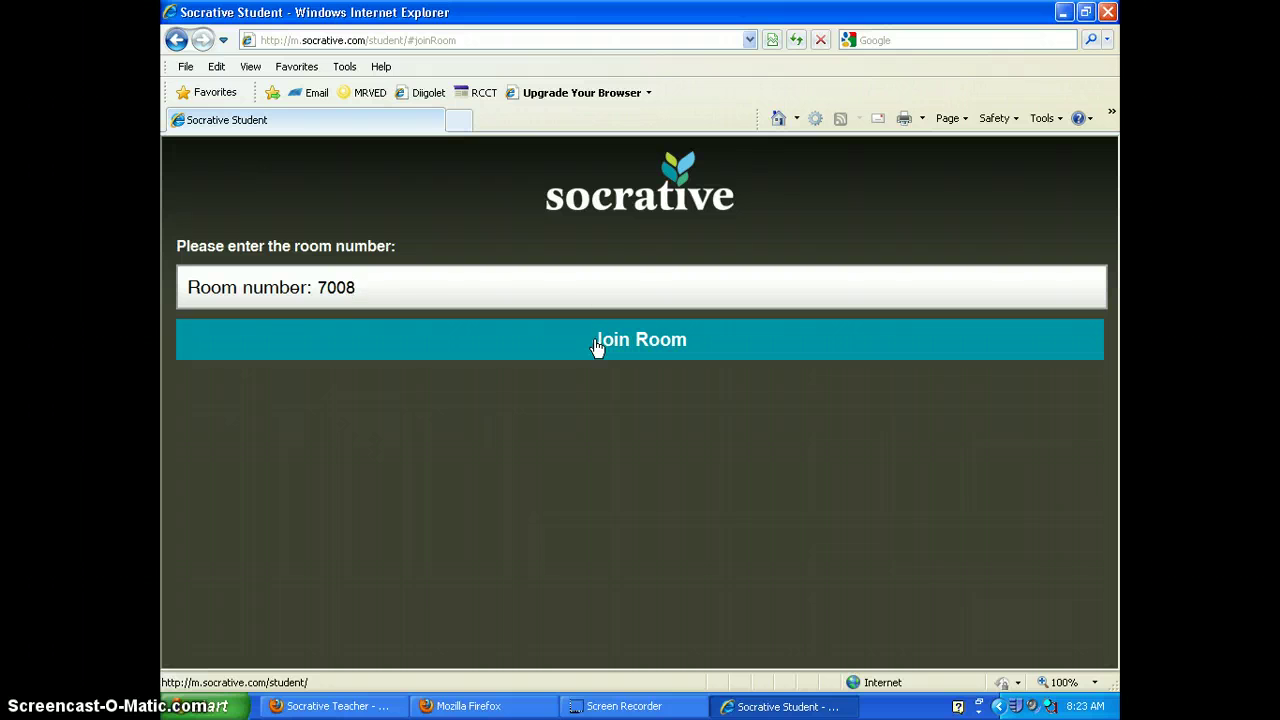
{"action": "left_click", "coordinate": [415, 294]}
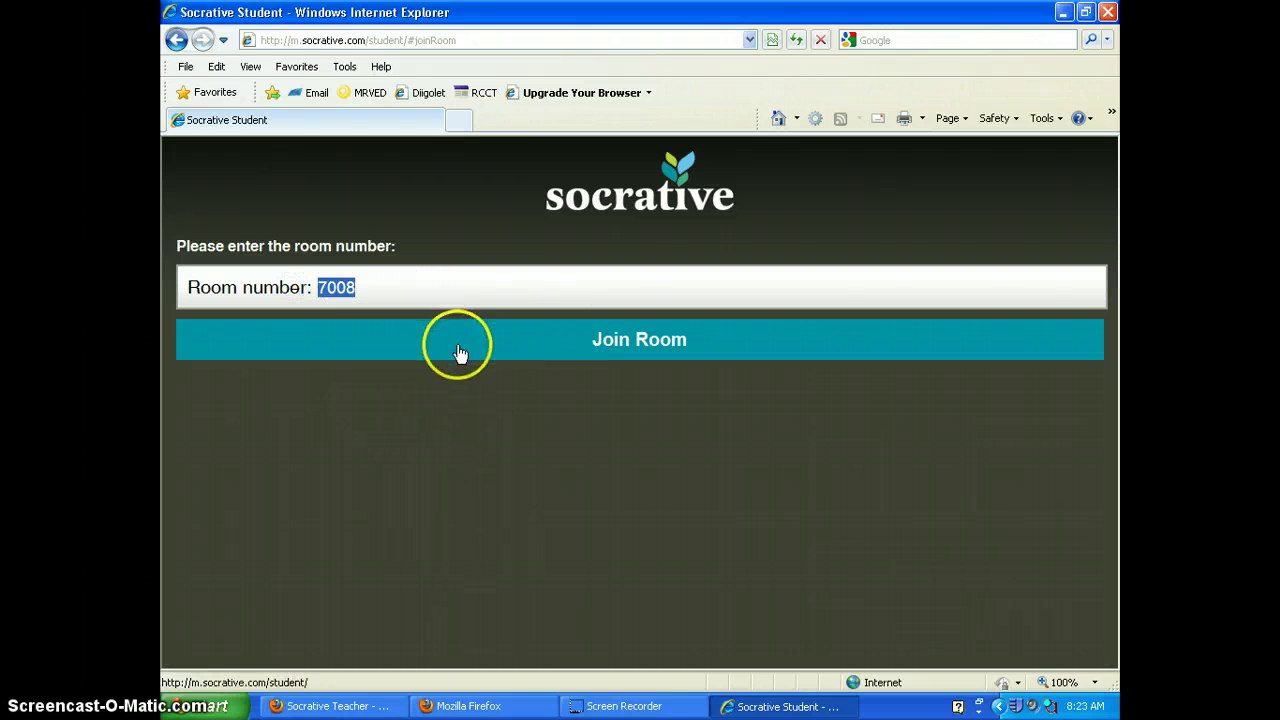
{"action": "left_click", "coordinate": [392, 291]}
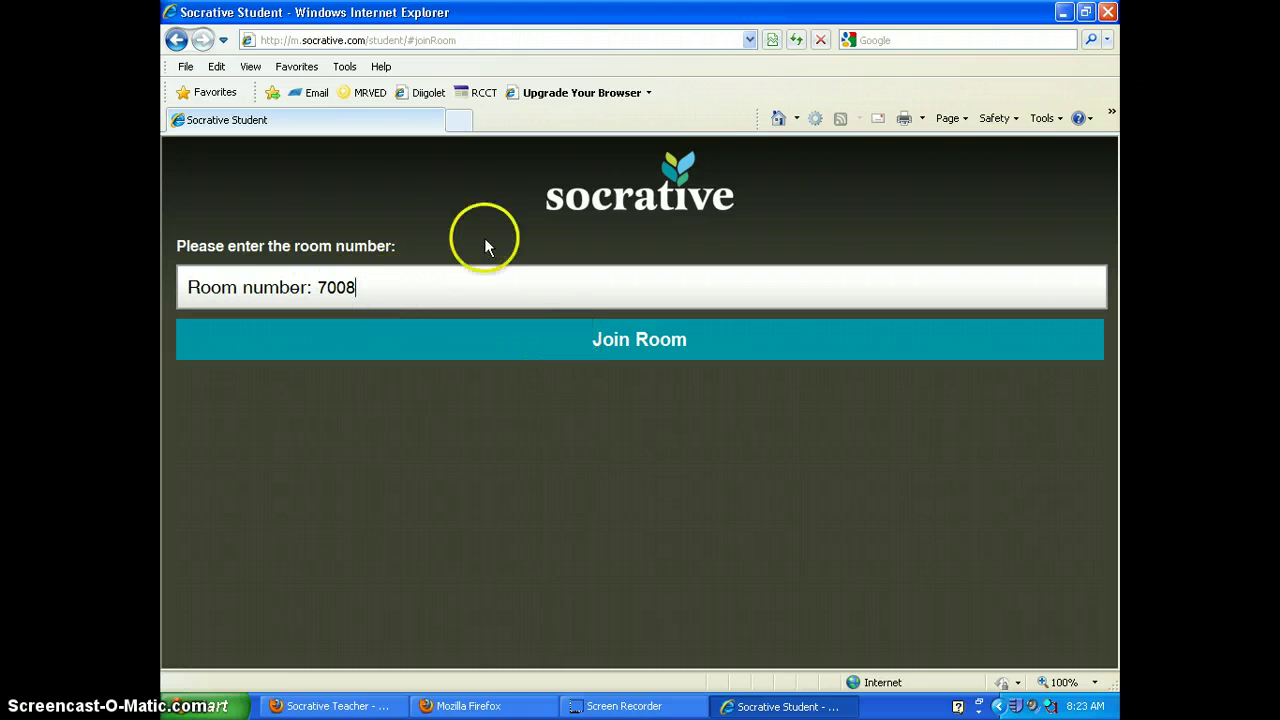
{"action": "left_click", "coordinate": [330, 705]}
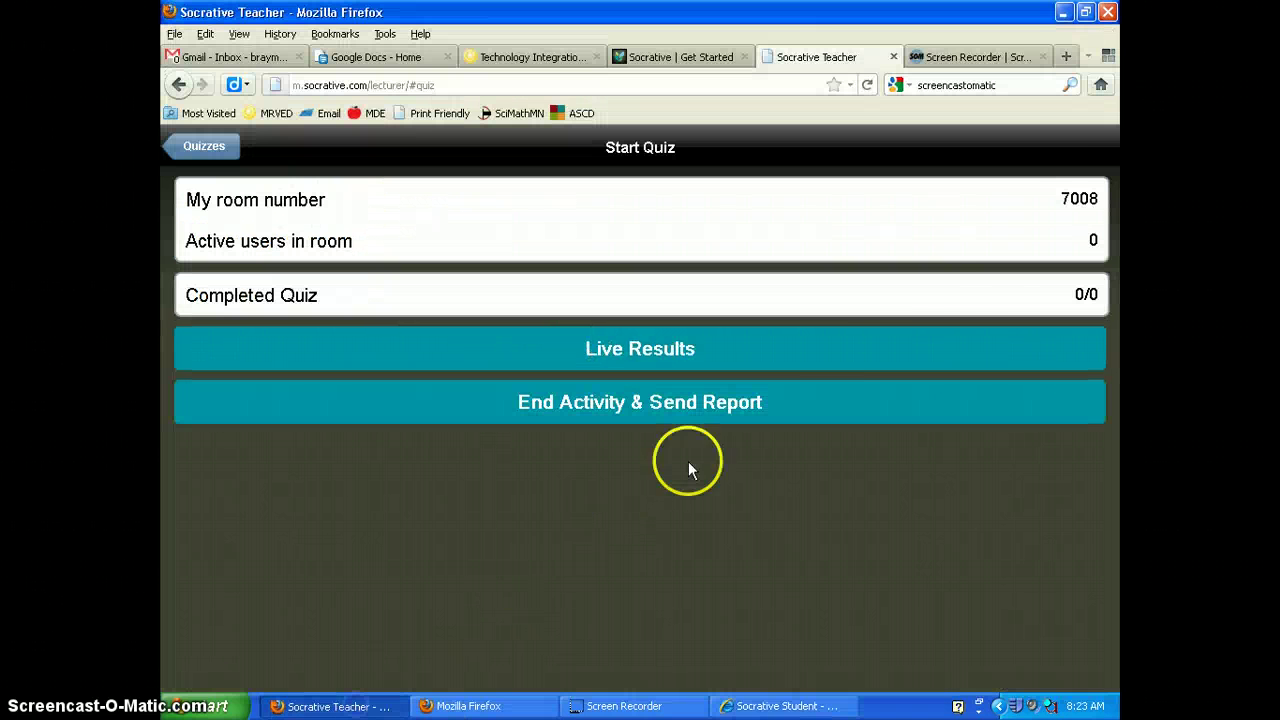
{"action": "left_click_drag", "start_coordinate": [1092, 199], "coordinate": [1093, 200]}
{"action": "left_click", "coordinate": [1093, 200]}
Join the teacher's room from the student page in Internet Explorer and submit the student's first and last name.
{"action": "left_click", "coordinate": [724, 705]}
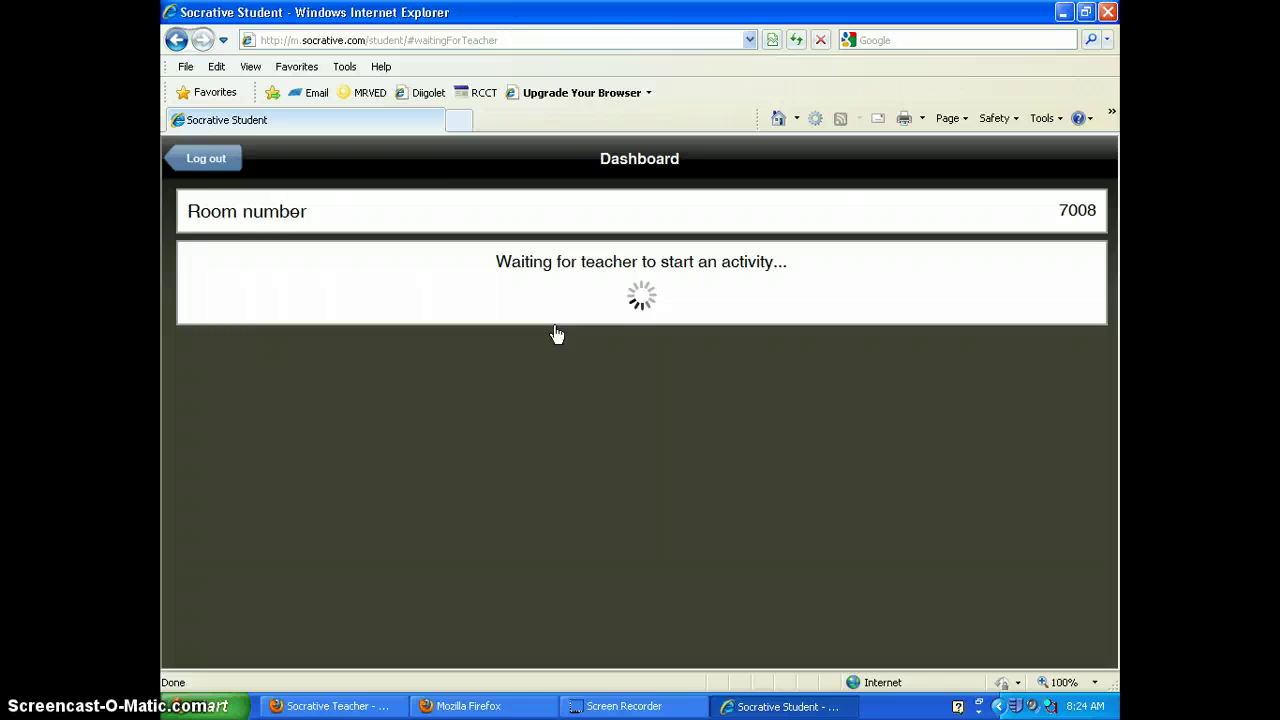
{"action": "left_click", "coordinate": [566, 338]}
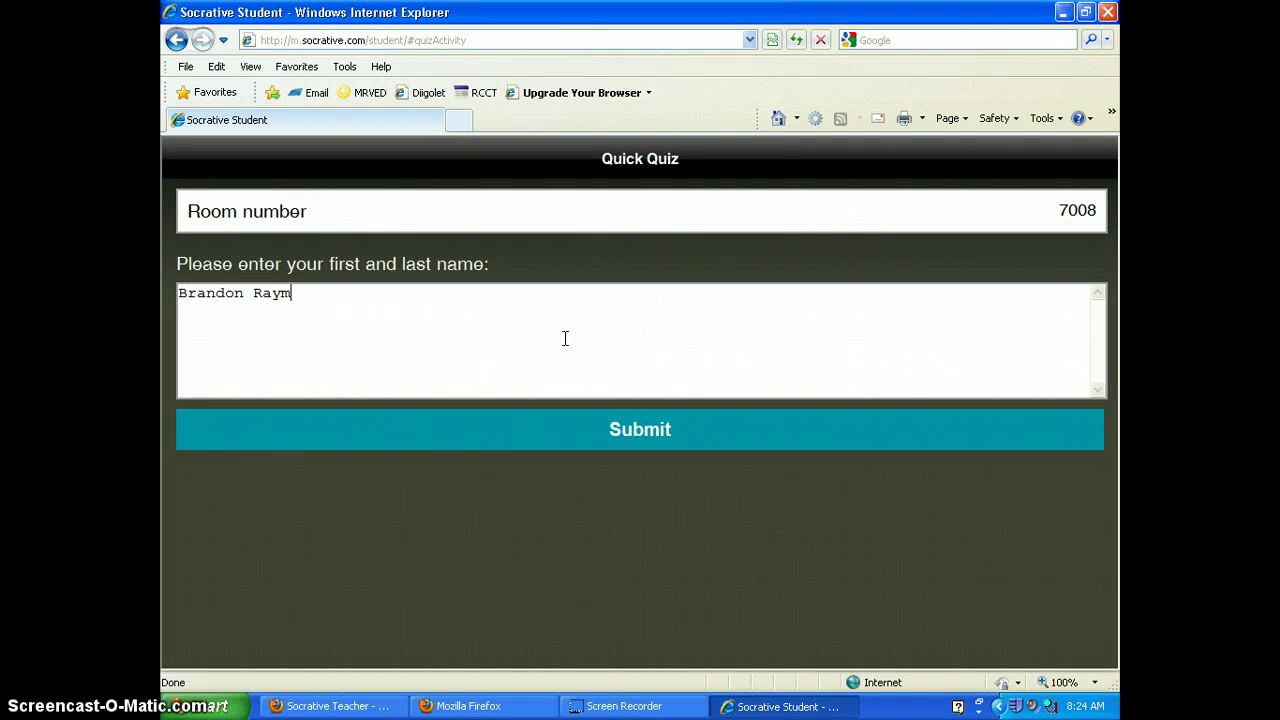
{"action": "left_click", "coordinate": [567, 341]}
{"action": "left_click", "coordinate": [645, 436]}
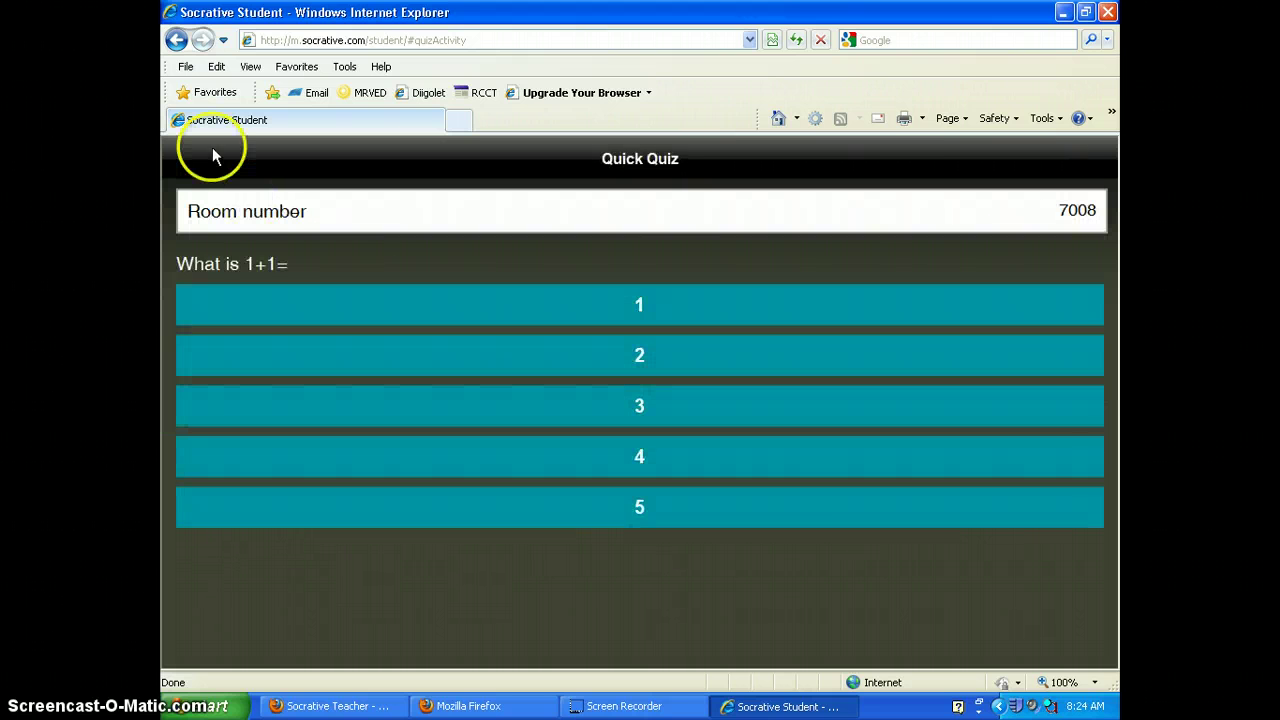
Answer "What is 1+1=" with 2, and answer the second question with its third option, 6.
{"action": "left_click", "coordinate": [592, 352]}
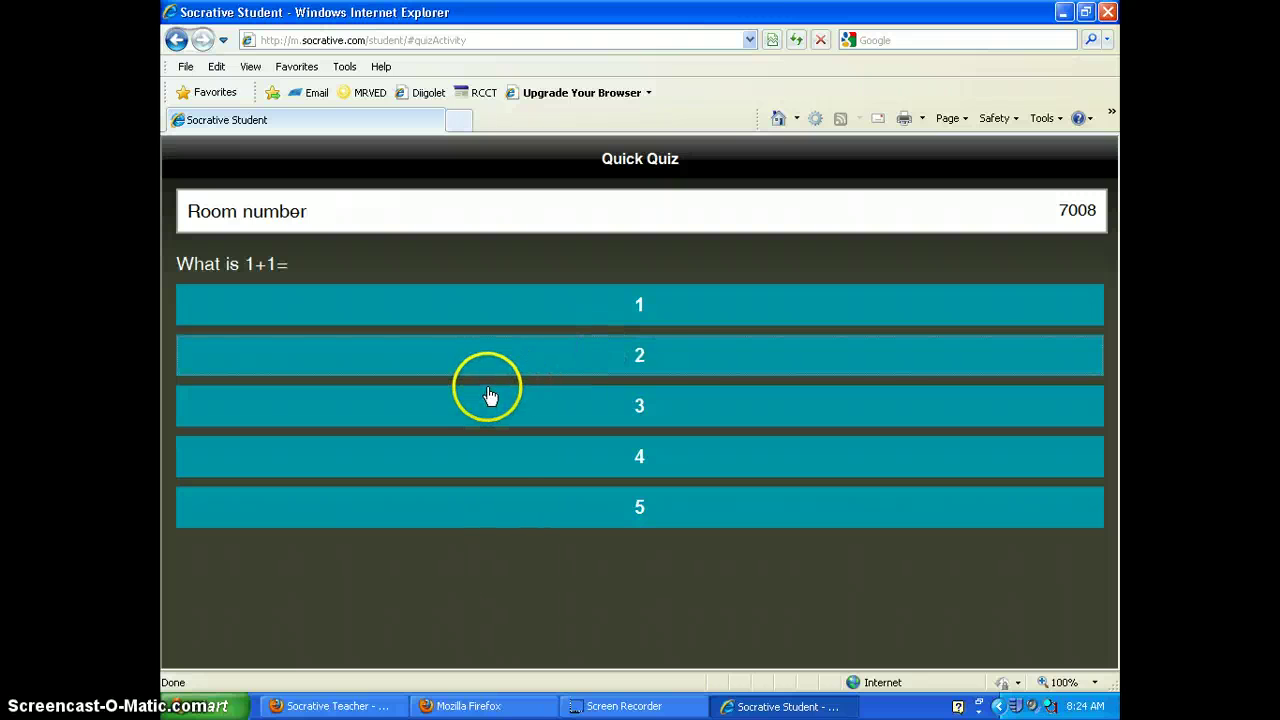
{"action": "left_click", "coordinate": [648, 363]}
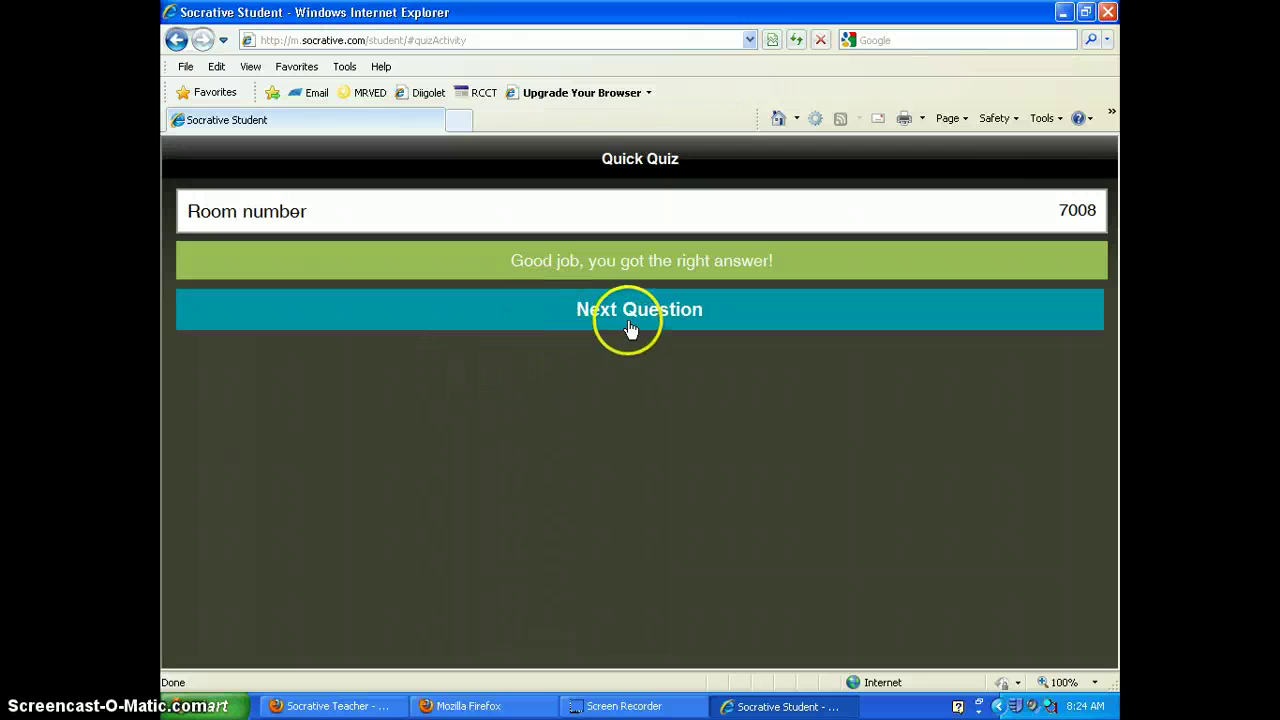
{"action": "left_click", "coordinate": [624, 330]}
{"action": "left_click", "coordinate": [620, 405]}
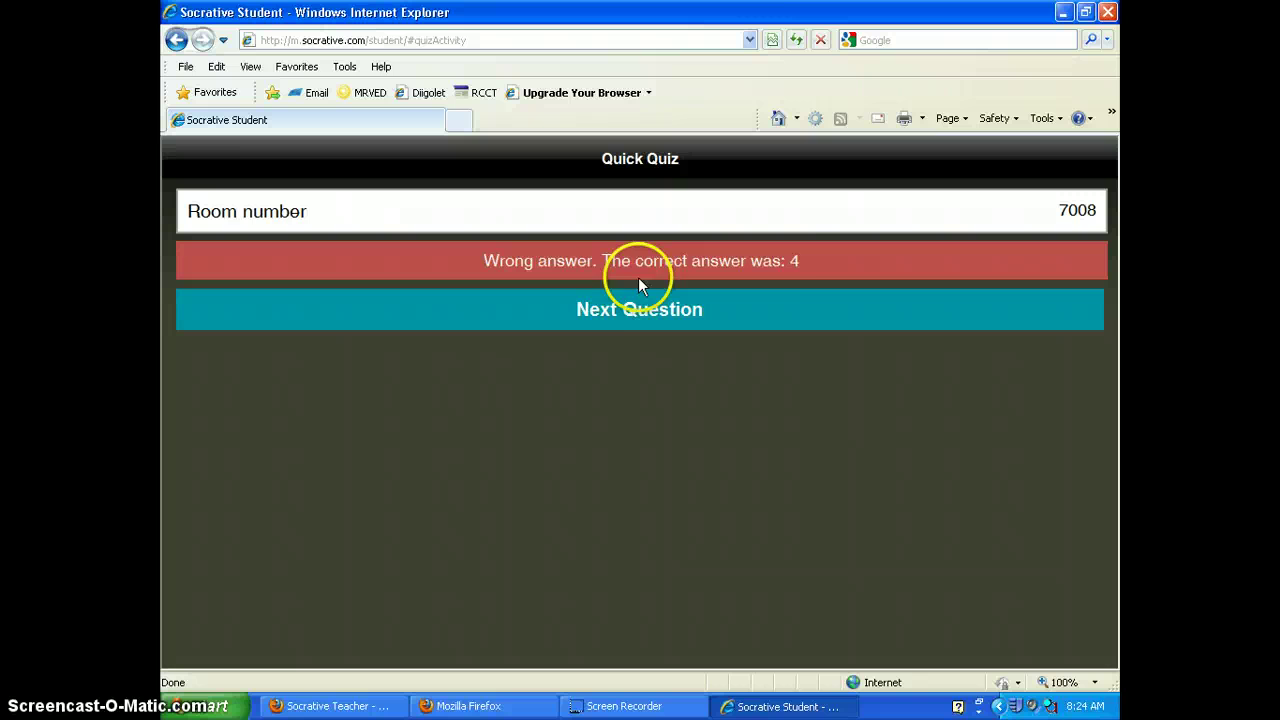
Answer the third question with its third option, 6, and finish the quick quiz.
{"action": "left_click", "coordinate": [651, 325]}
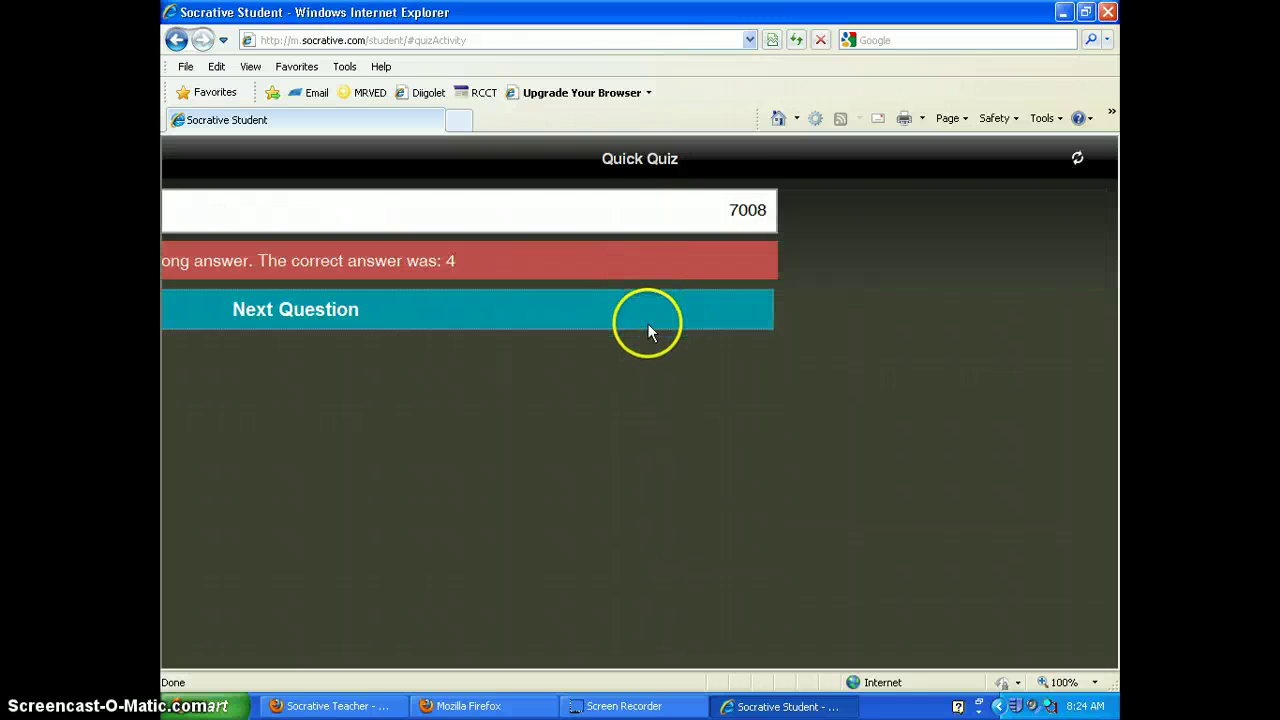
{"action": "left_click", "coordinate": [638, 424]}
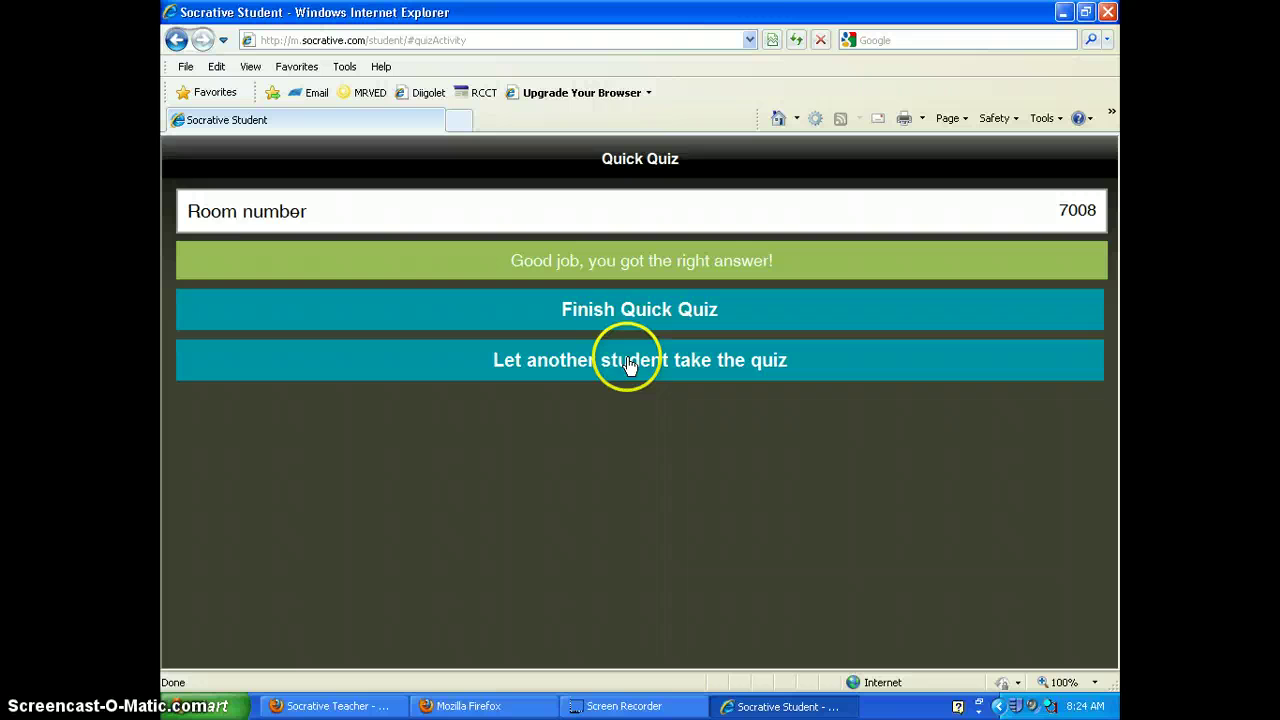
{"action": "left_click", "coordinate": [624, 316]}
{"action": "left_click", "coordinate": [537, 407]}
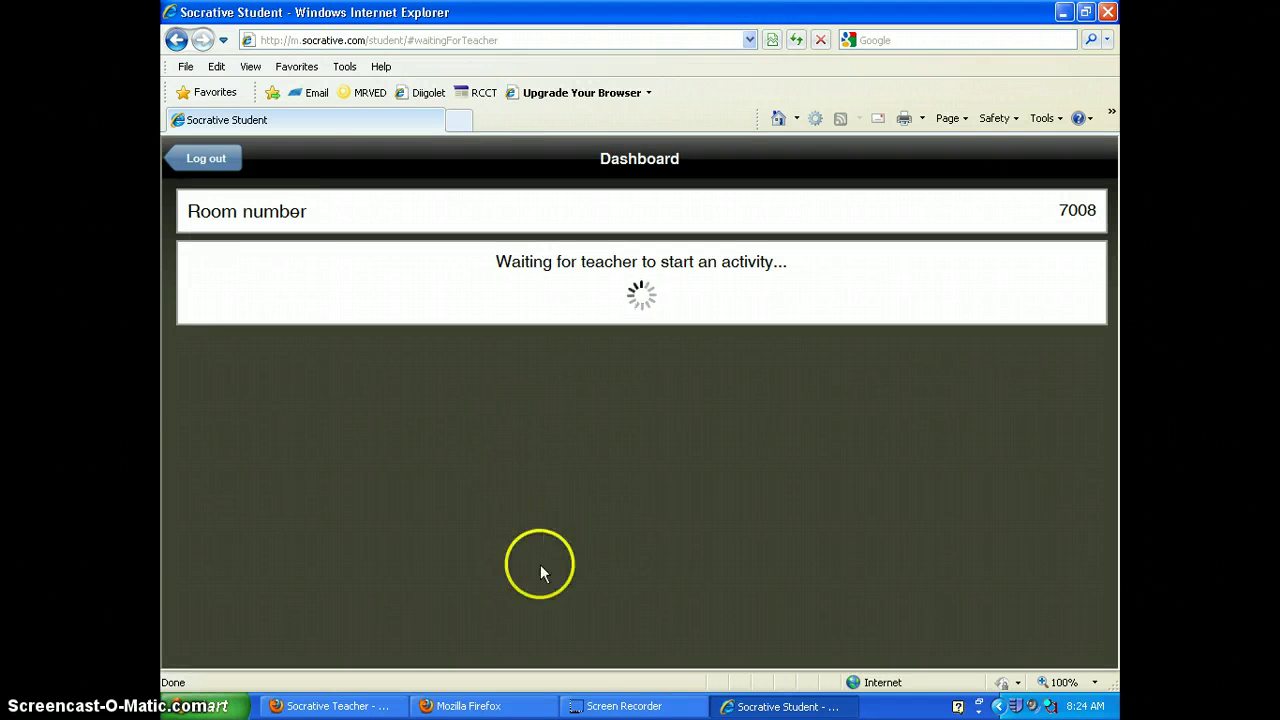
Switch to the teacher page in Firefox to display the quiz's live results, and end the activity with its report sent.
{"action": "left_click", "coordinate": [445, 712]}
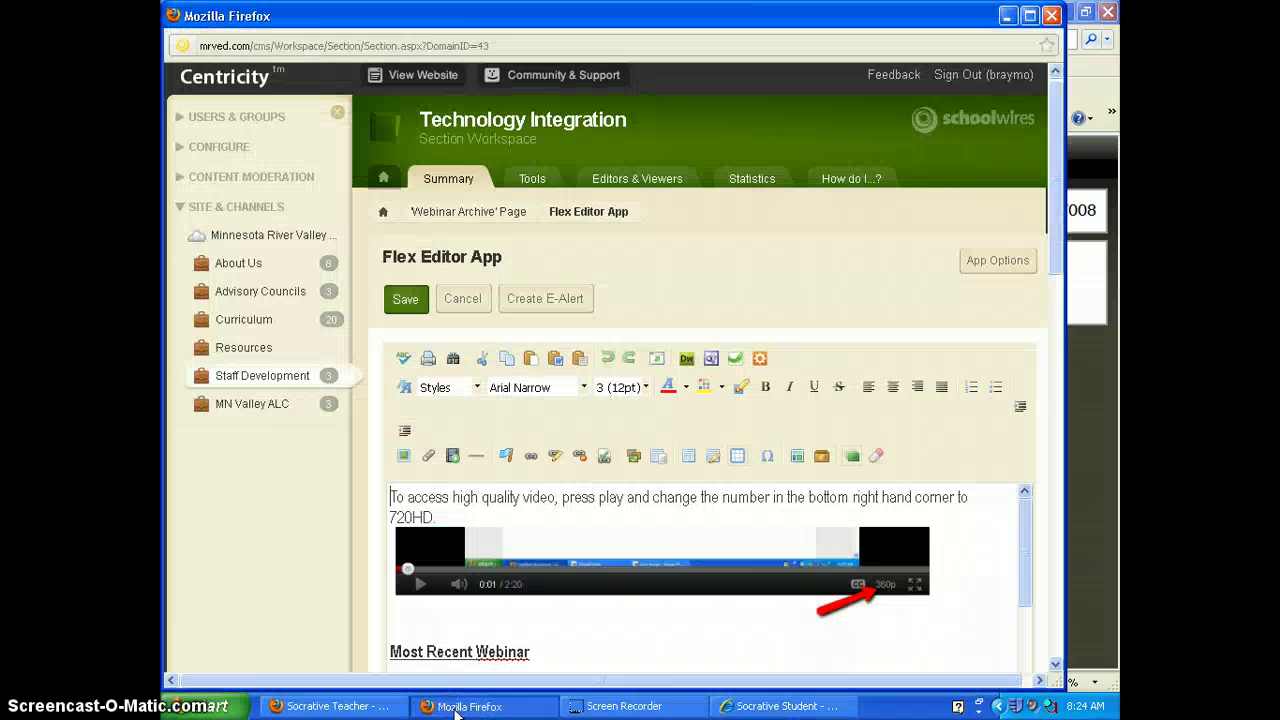
{"action": "left_click", "coordinate": [345, 710]}
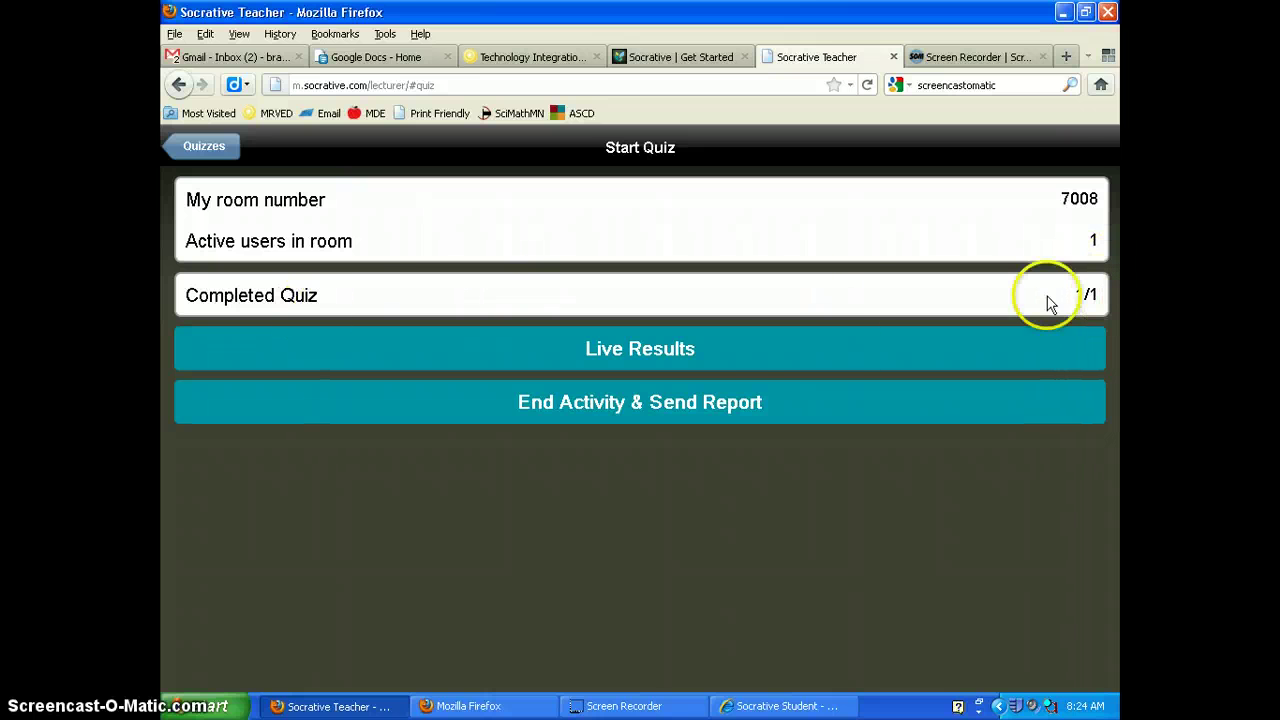
{"action": "left_click", "coordinate": [705, 356]}
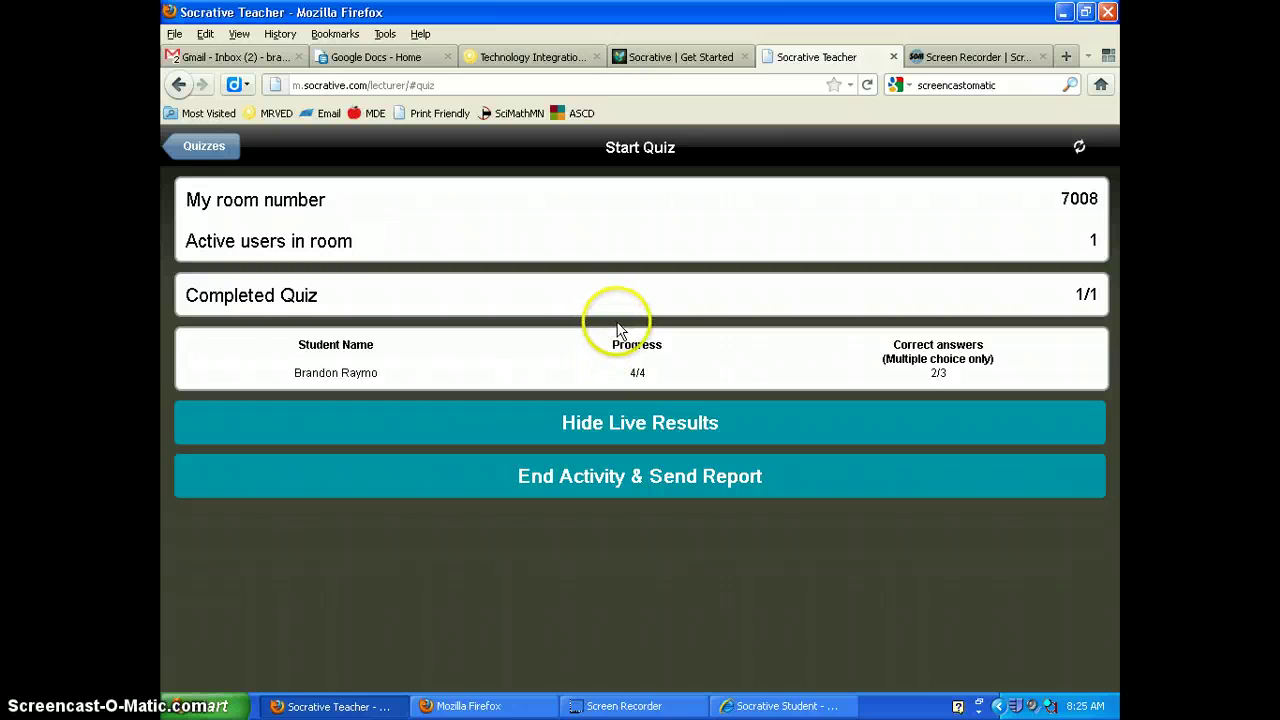
{"action": "left_click", "coordinate": [660, 480]}
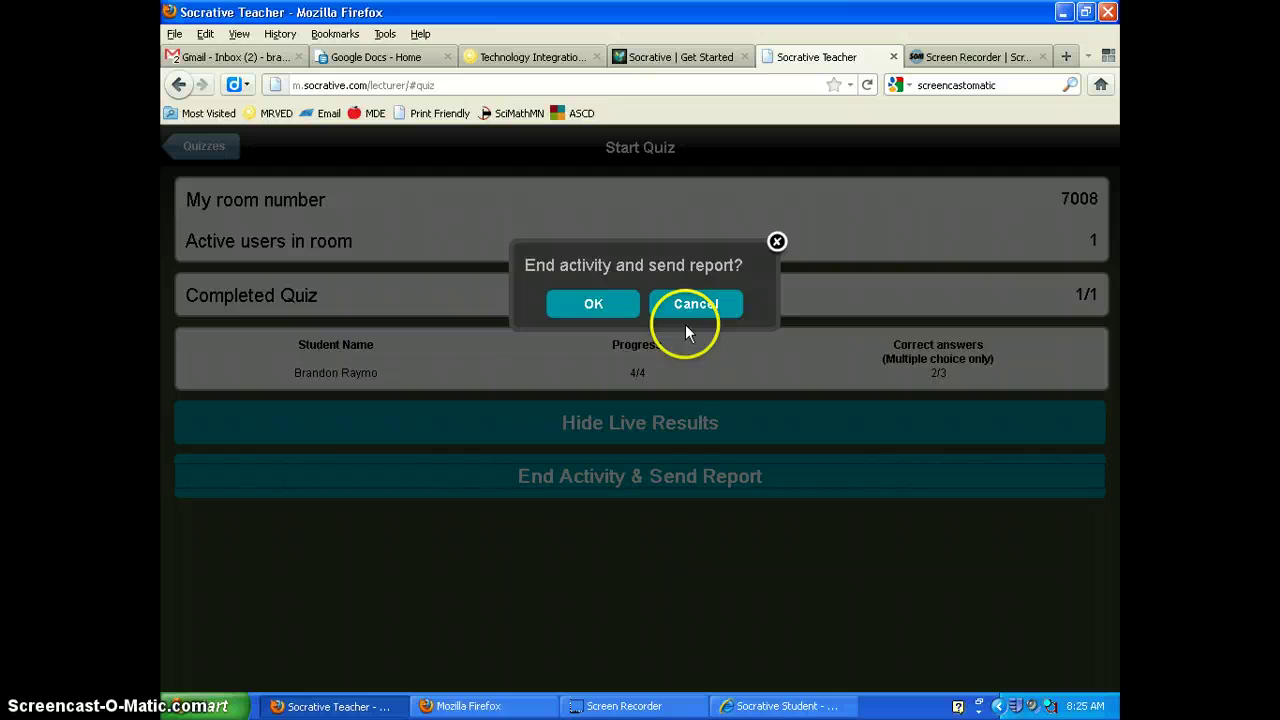
{"action": "left_click", "coordinate": [595, 305]}
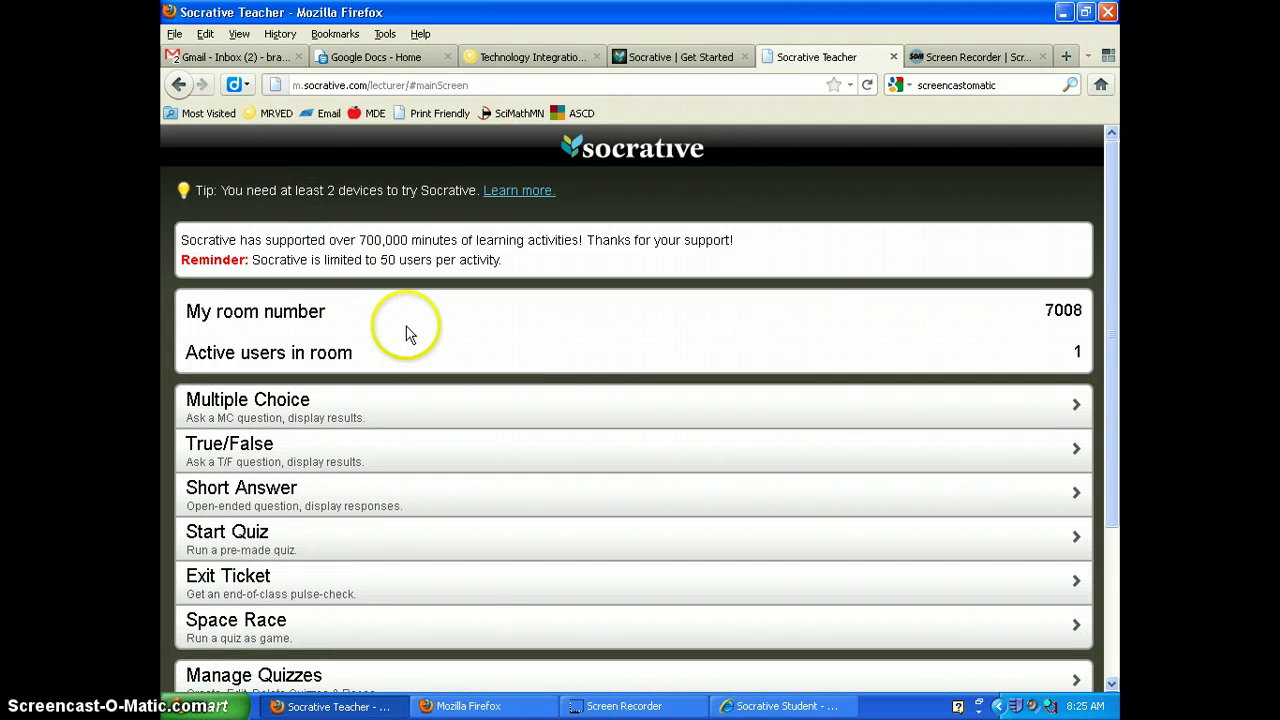
Open the new SocrativeQuick Quiz report e-mail in Gmail and view the second page of its attached report.
{"action": "left_click", "coordinate": [224, 58]}
{"action": "left_click", "coordinate": [196, 238]}
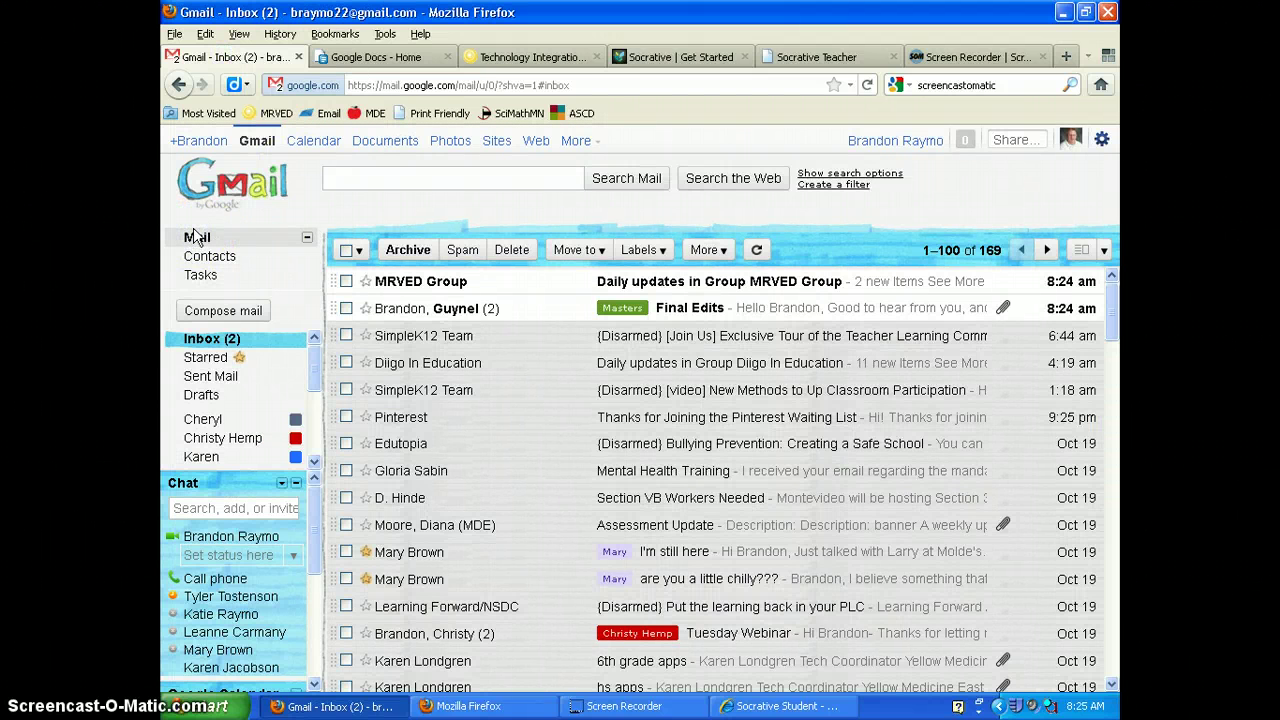
{"action": "left_click", "coordinate": [205, 338]}
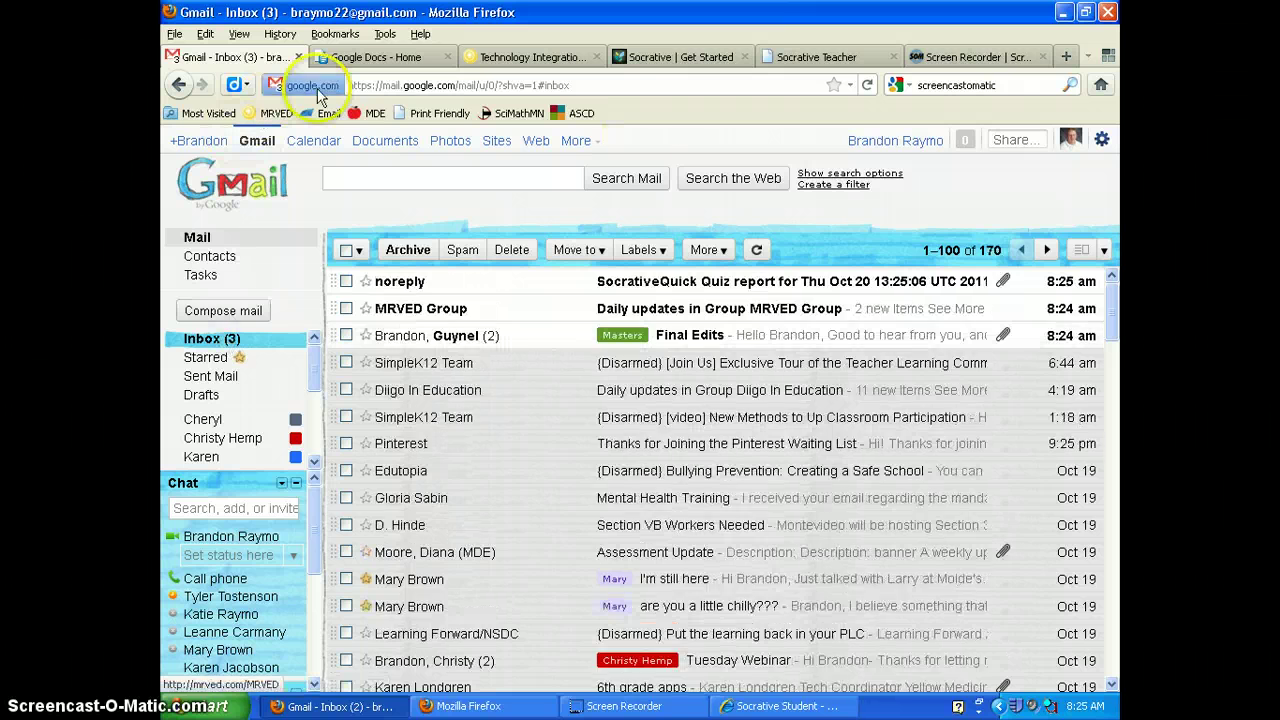
{"action": "left_click", "coordinate": [400, 283]}
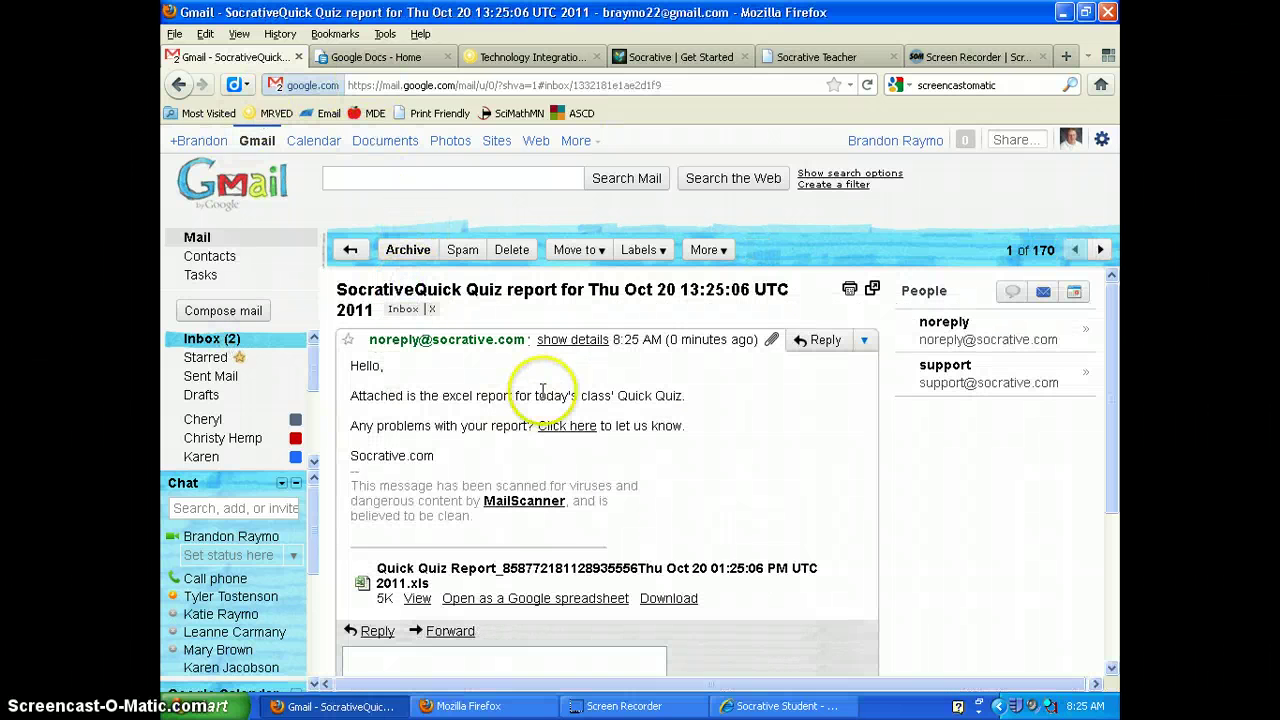
{"action": "scroll", "coordinate": [414, 605], "scroll_direction": "down", "scroll_amount": 1}
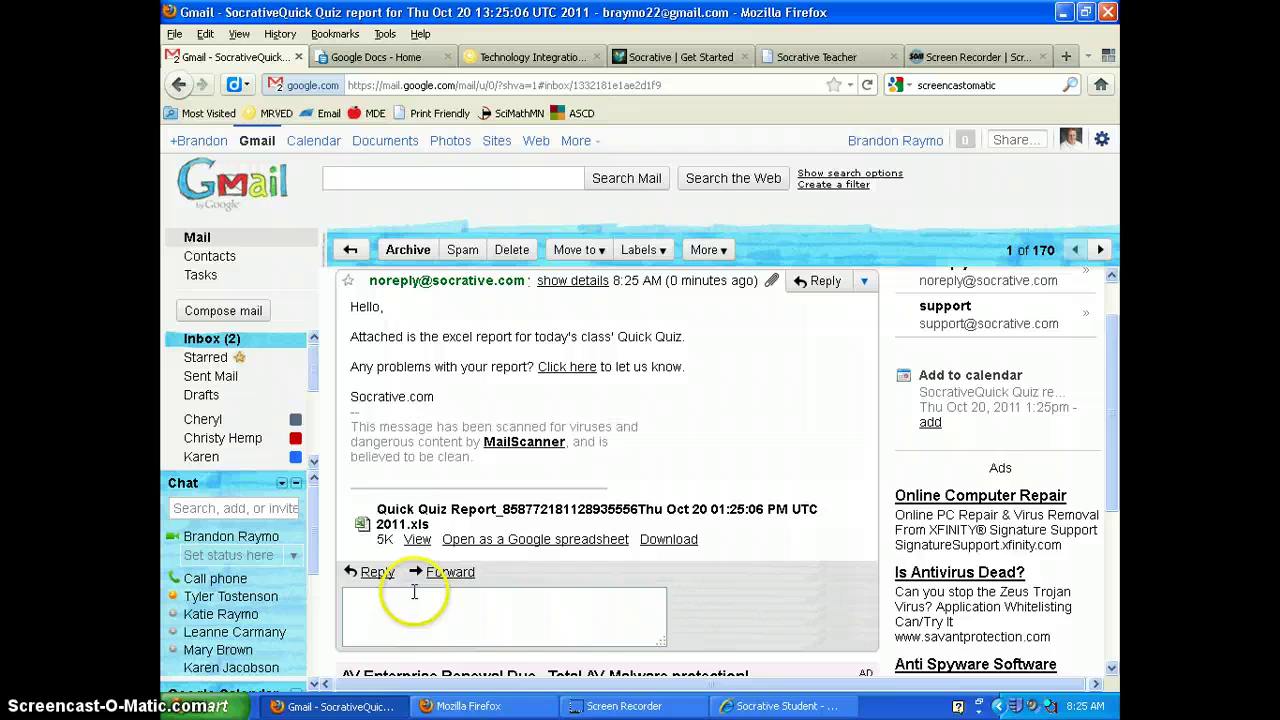
{"action": "left_click", "coordinate": [424, 543]}
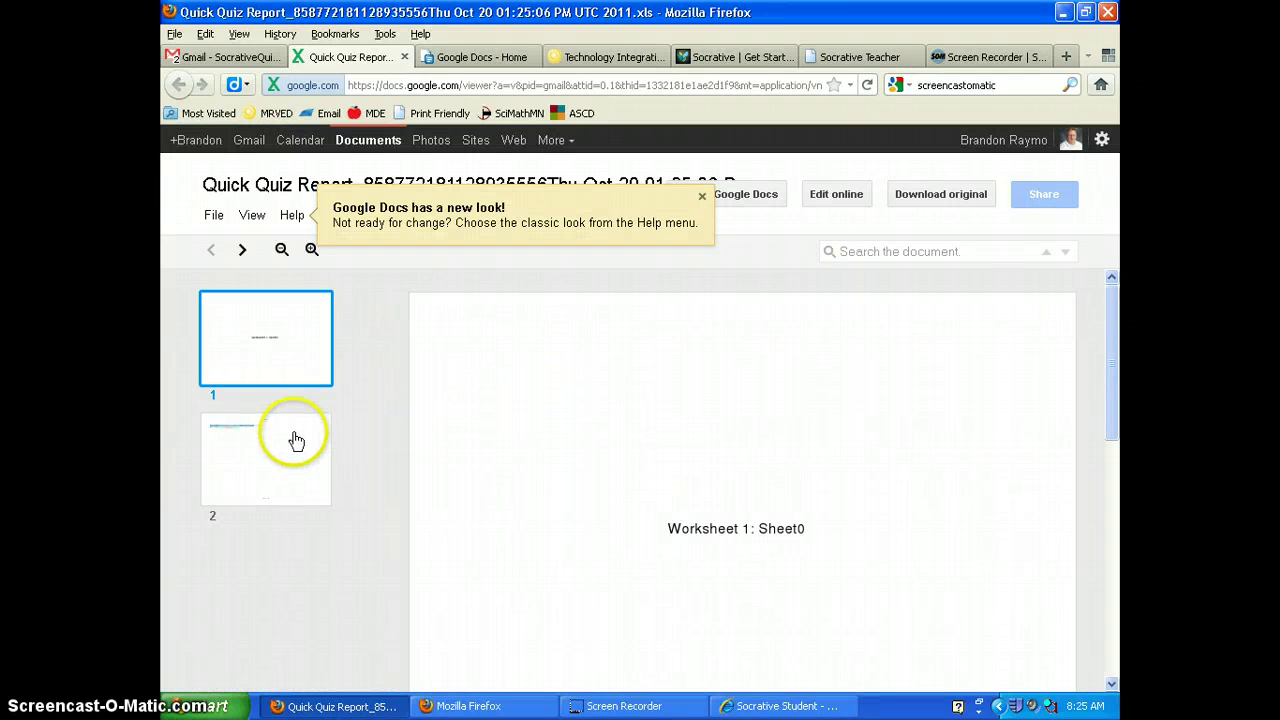
{"action": "left_click", "coordinate": [290, 437]}
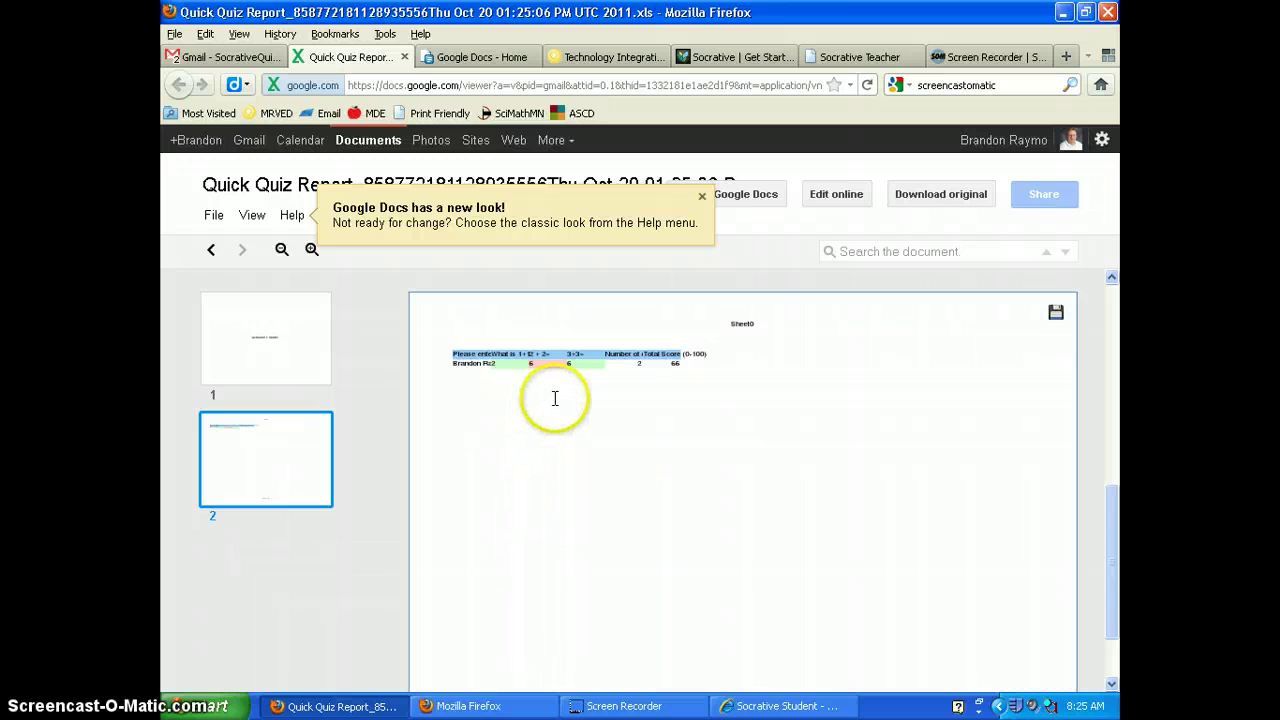
Return to the teacher page and start a Space Race using the quiz Easy Math 2 with 2 teams.
{"action": "key", "text": "ctrl+shift+Tab"}
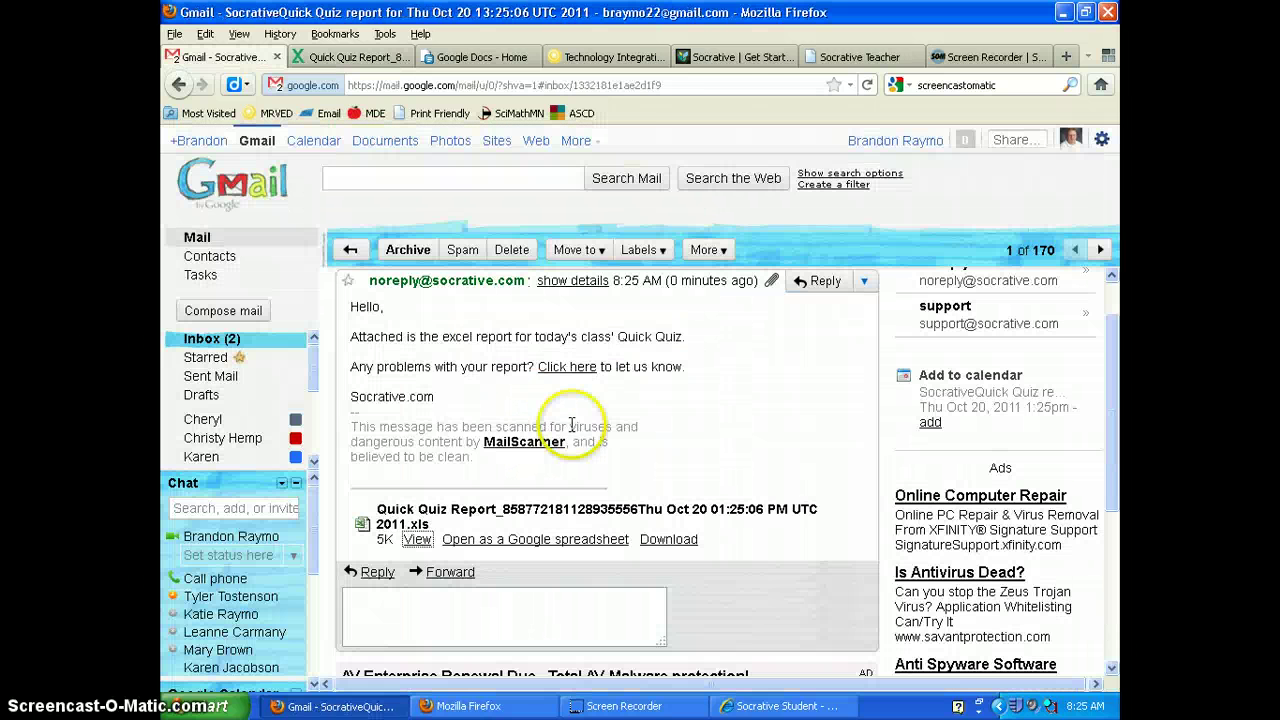
{"action": "left_click", "coordinate": [729, 57]}
{"action": "left_click", "coordinate": [828, 57]}
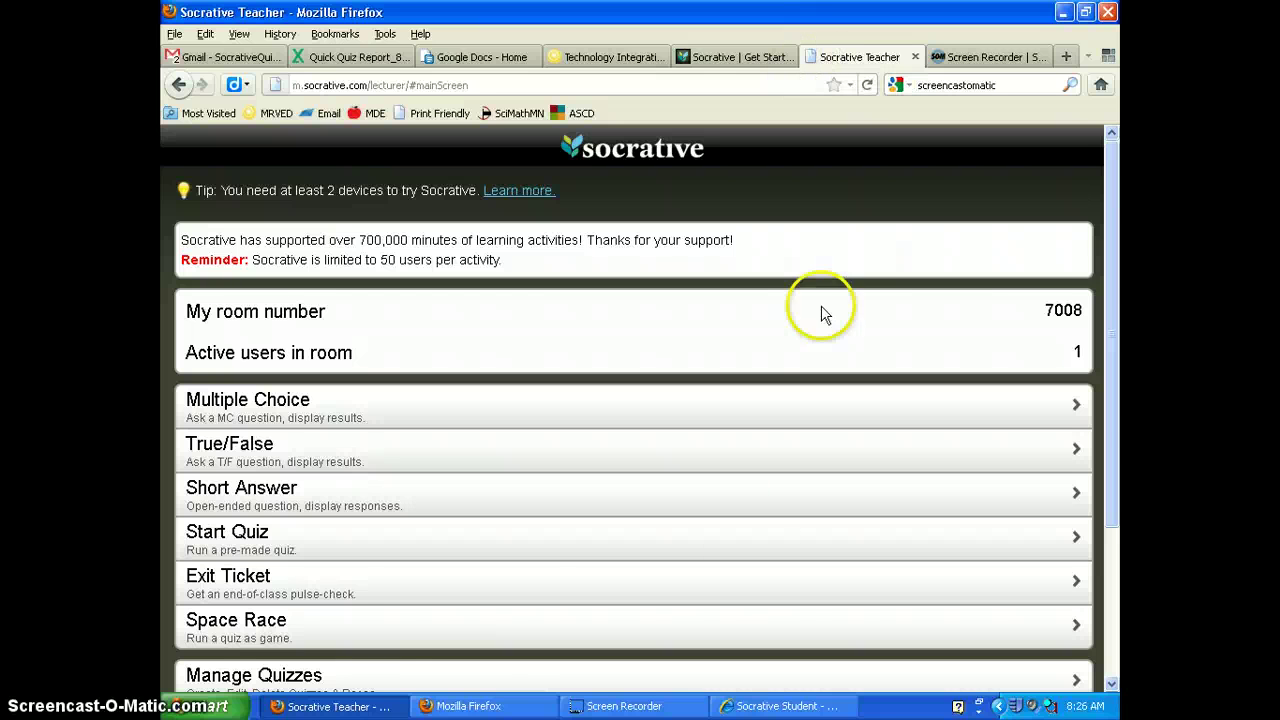
{"action": "scroll", "coordinate": [357, 530], "scroll_direction": "down", "scroll_amount": 4}
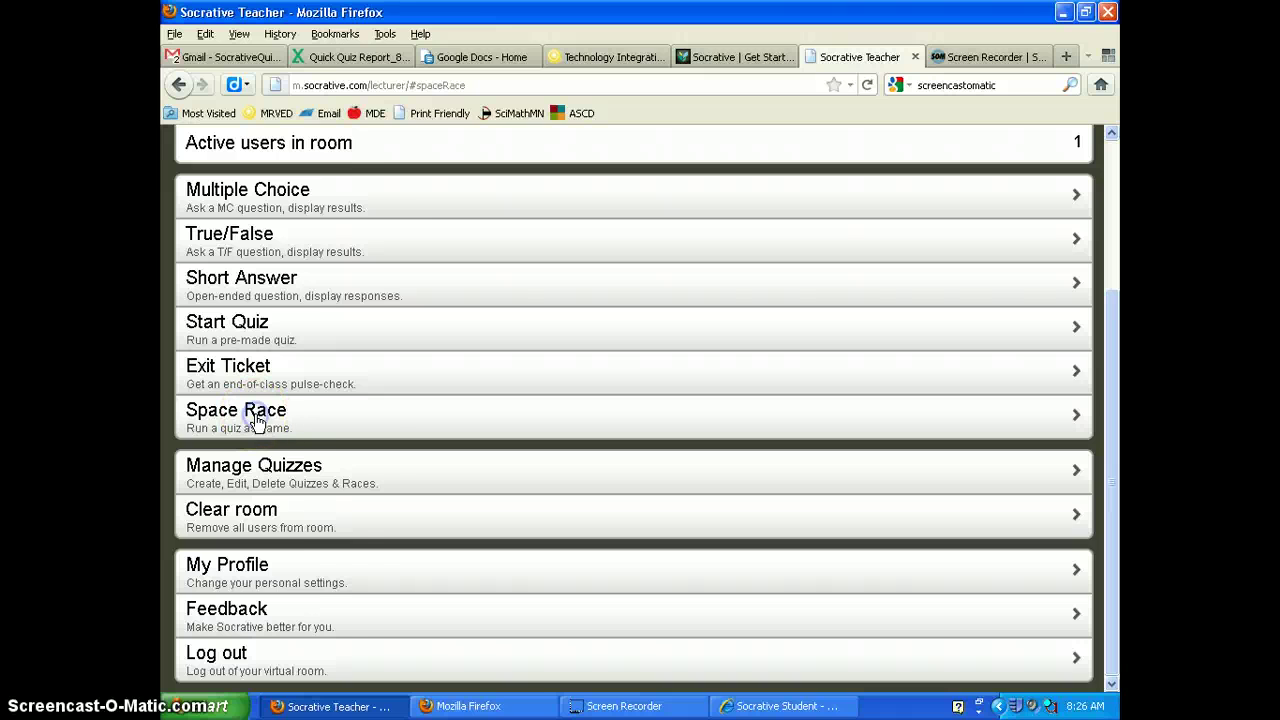
{"action": "left_click", "coordinate": [256, 421]}
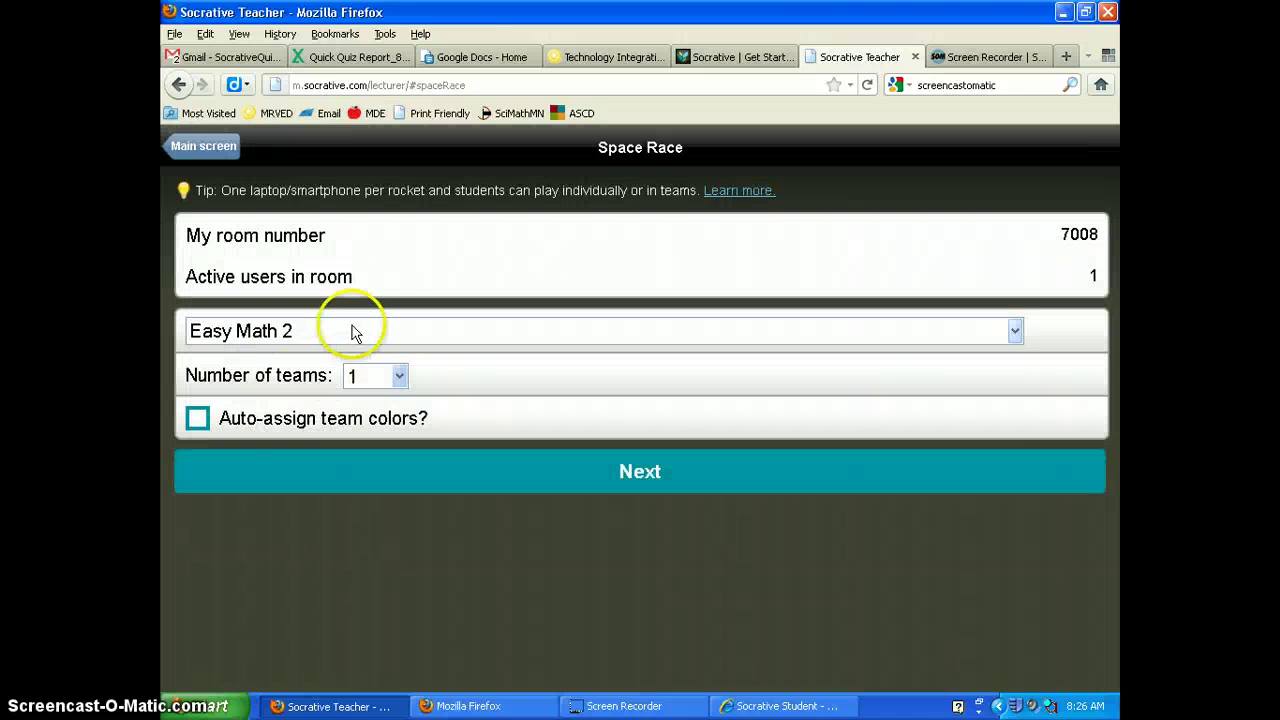
{"action": "left_click", "coordinate": [345, 331]}
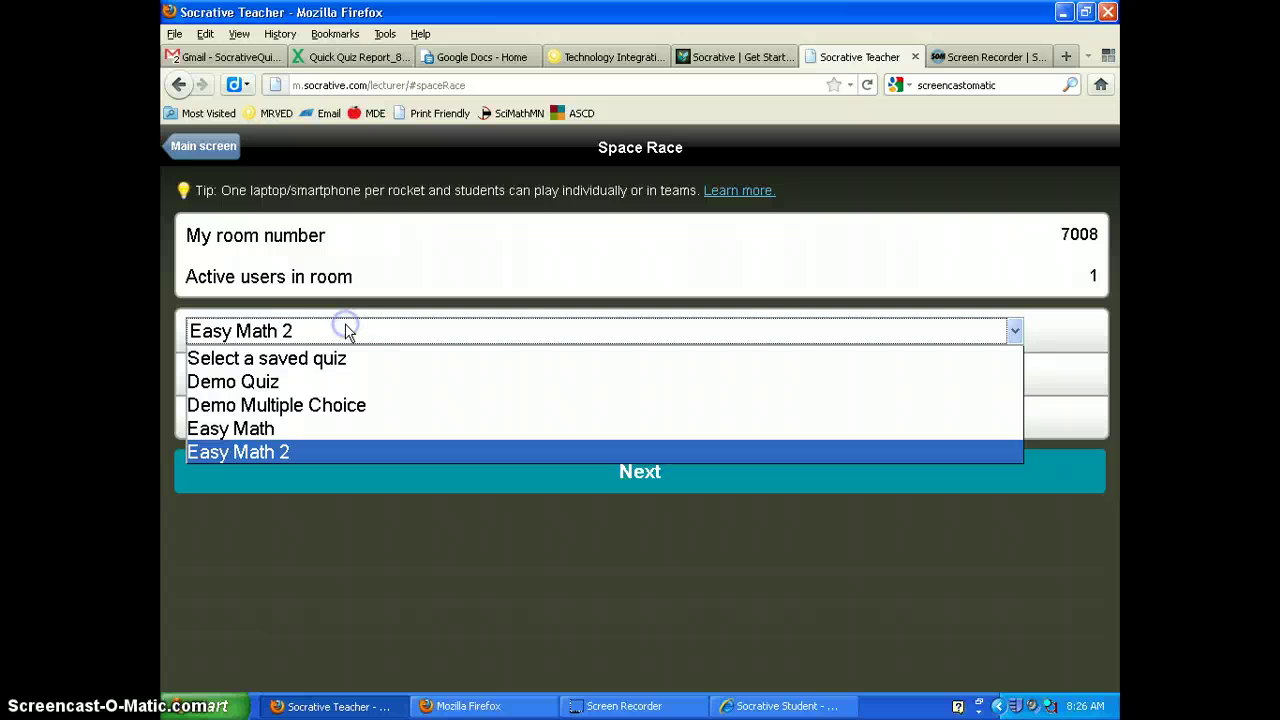
{"action": "left_click", "coordinate": [345, 331]}
{"action": "left_click", "coordinate": [390, 380]}
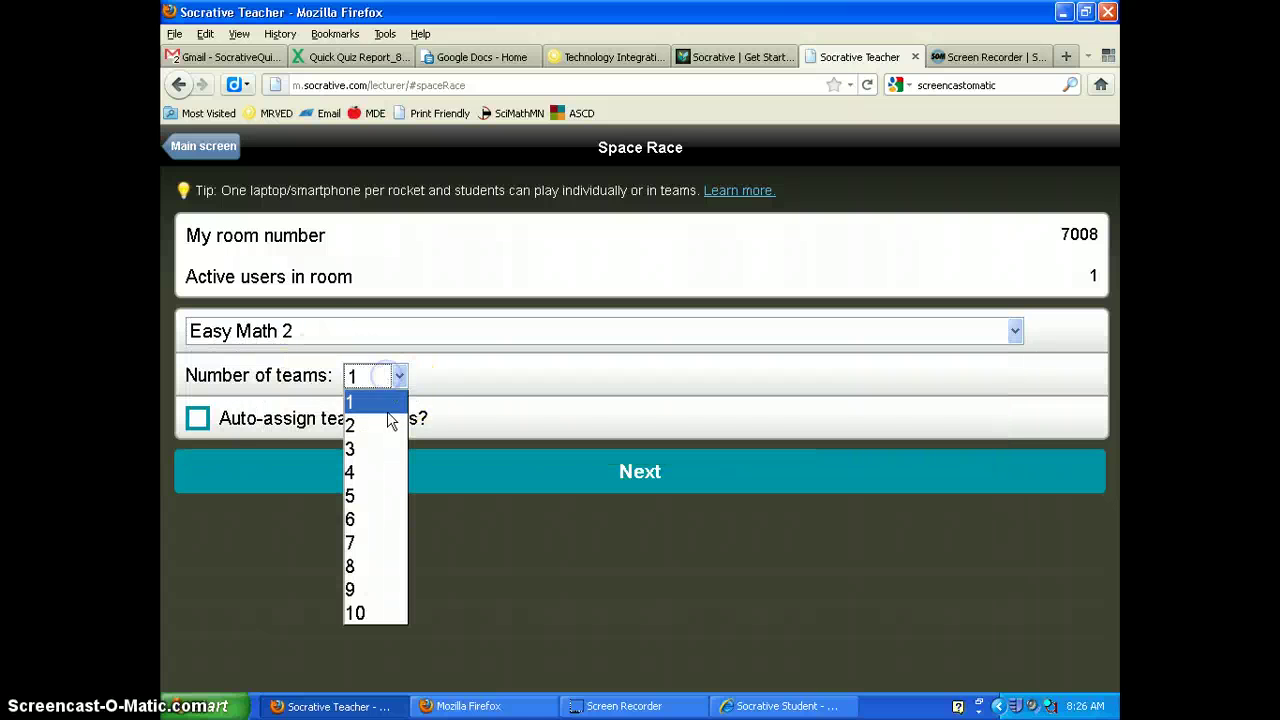
{"action": "left_click", "coordinate": [386, 423]}
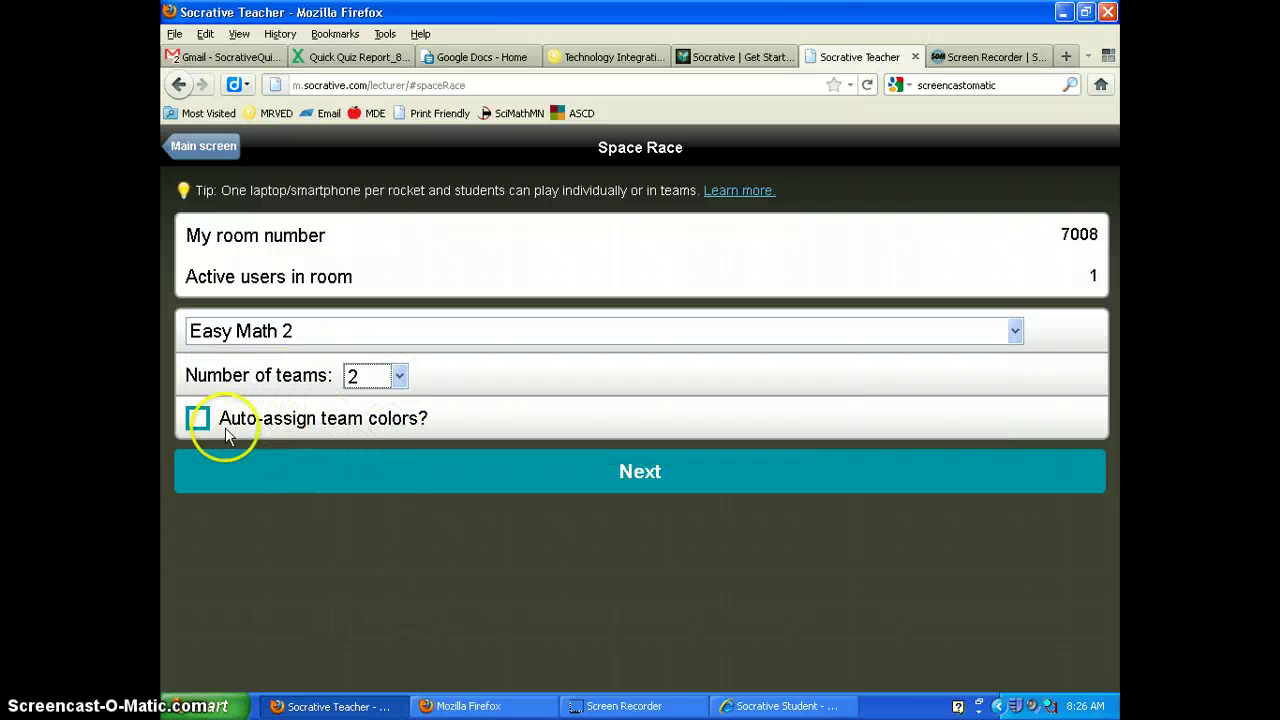
{"action": "left_click", "coordinate": [650, 478]}
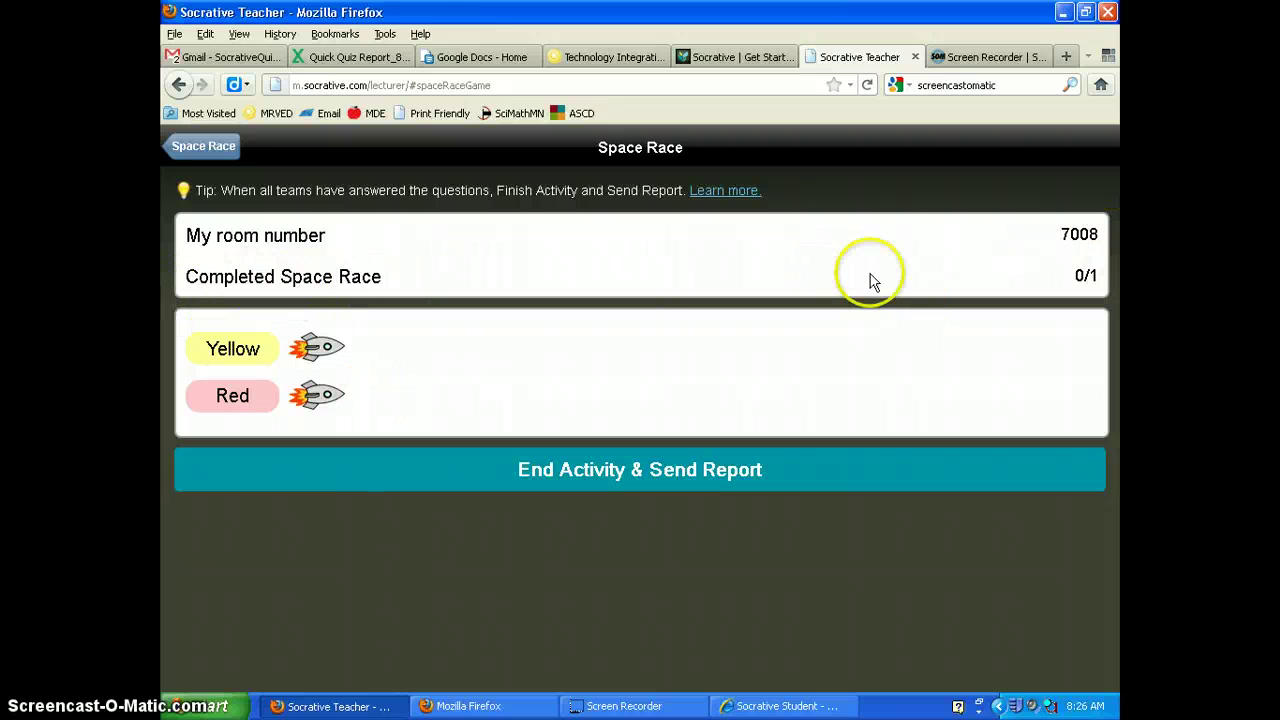
On the student page in Internet Explorer, submit a student name for the Space Race and answer "What is 1+1=" with 2.
{"action": "left_click", "coordinate": [758, 703]}
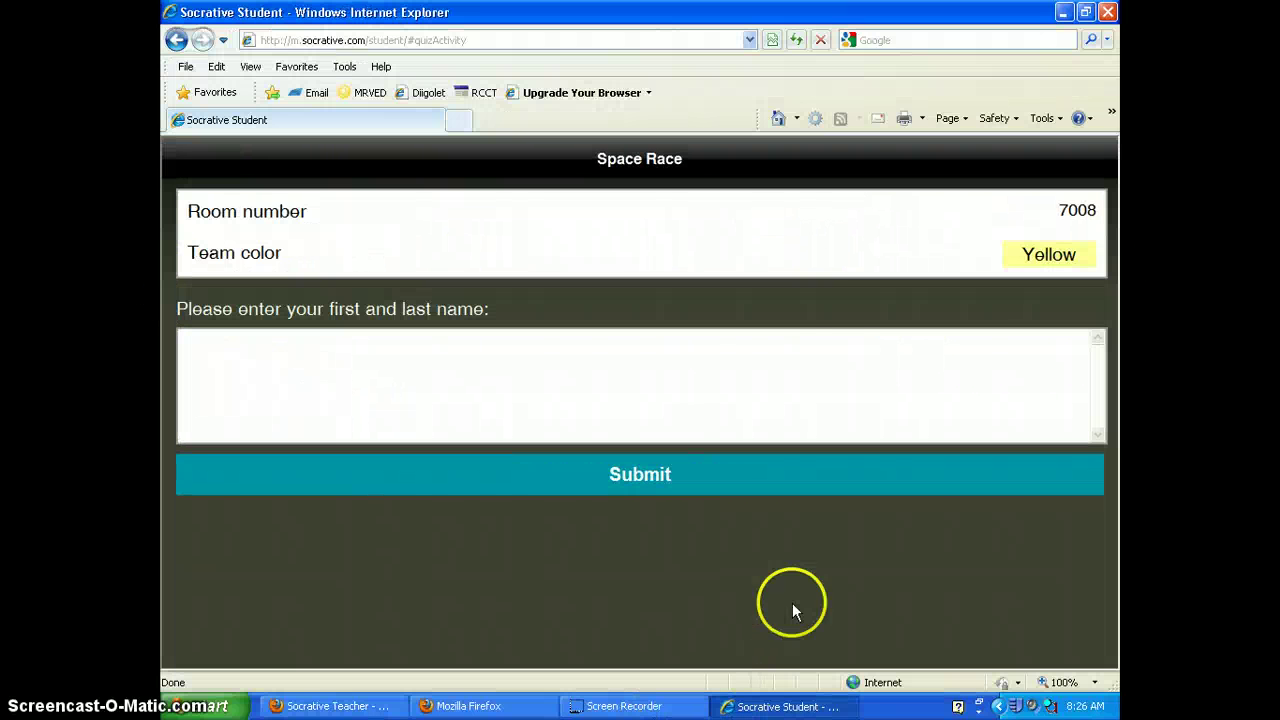
{"action": "left_click", "coordinate": [476, 359]}
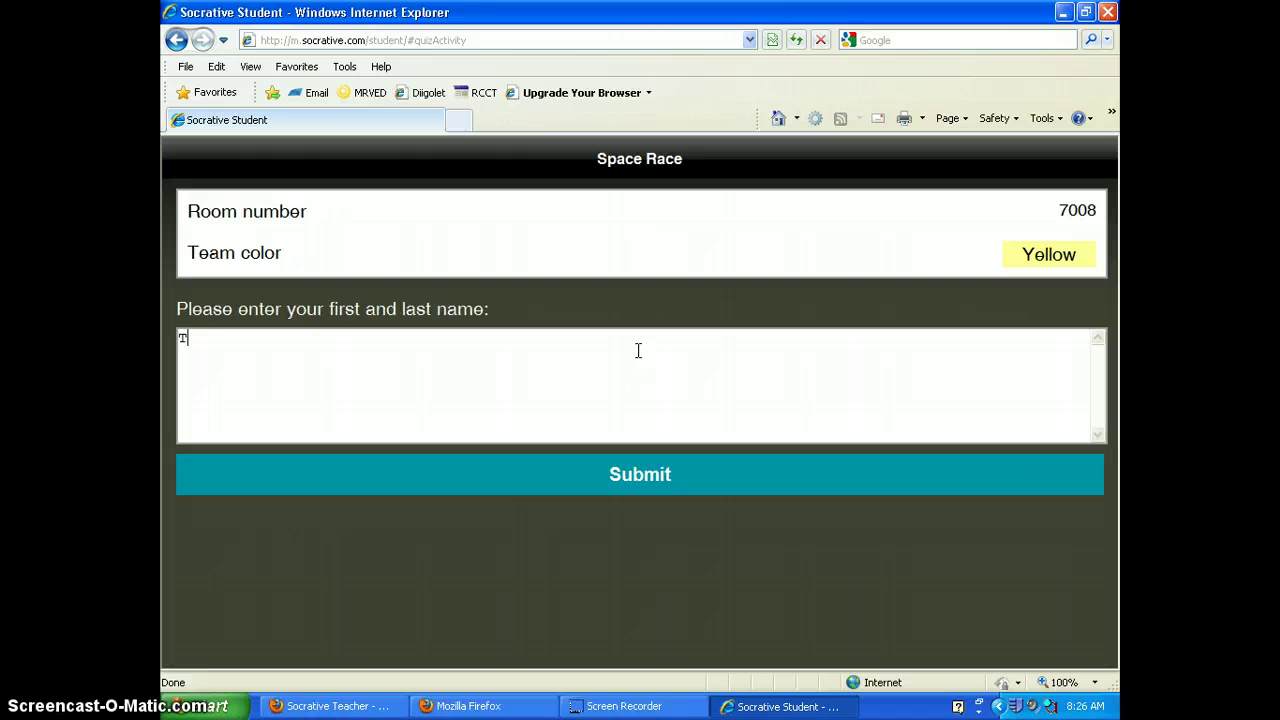
{"action": "left_click", "coordinate": [709, 474]}
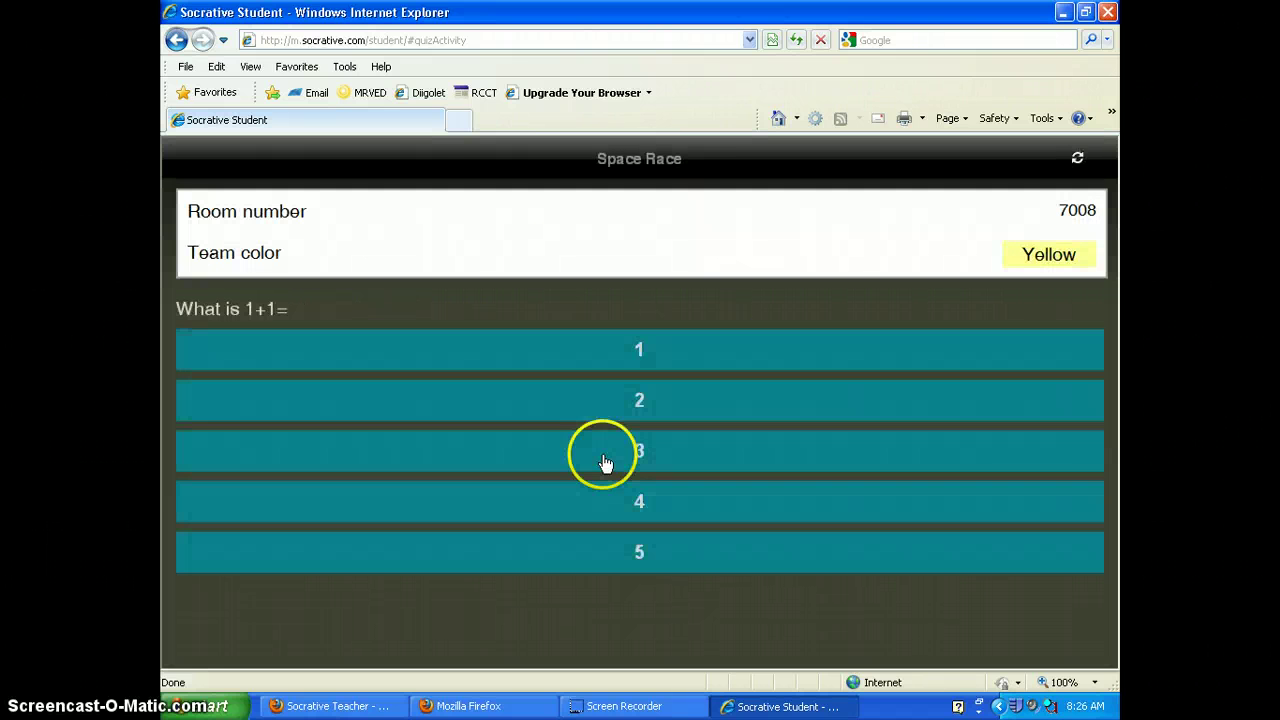
{"action": "left_click", "coordinate": [643, 401]}
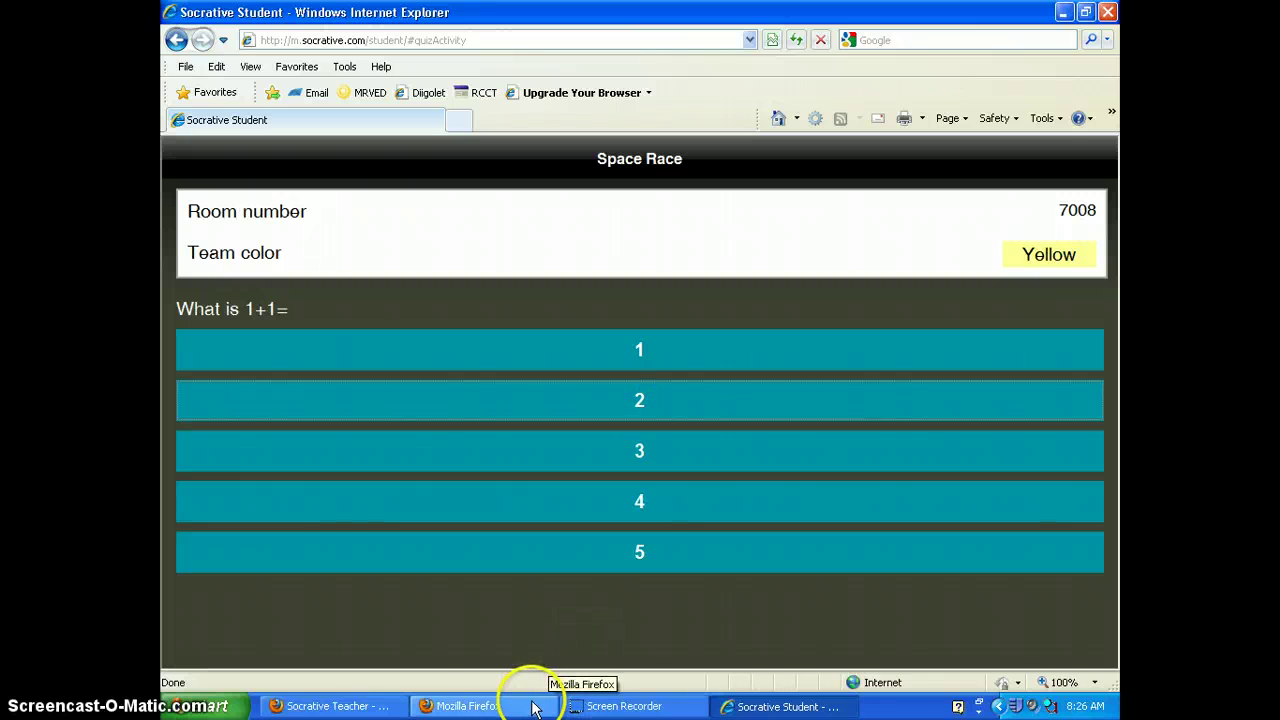
{"action": "left_click", "coordinate": [635, 399]}
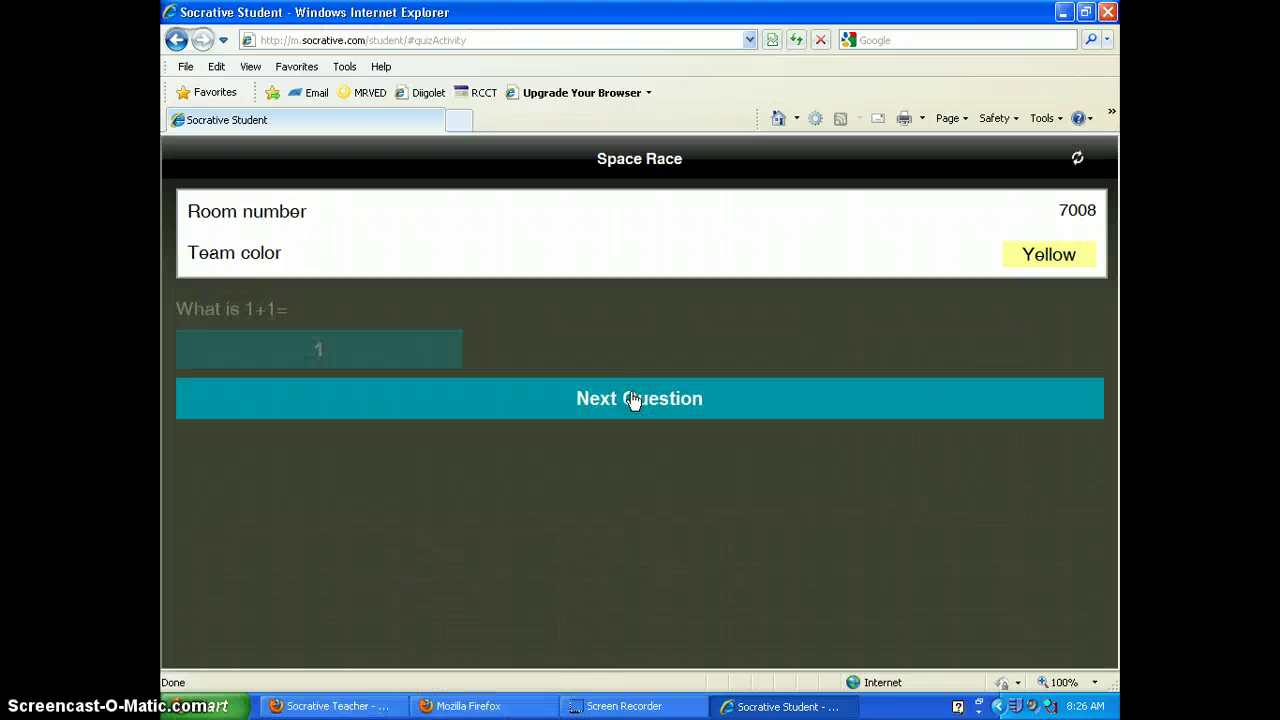
Check the team rockets on the teacher page in Firefox, and end the Space Race with its report sent.
{"action": "left_click", "coordinate": [335, 705]}
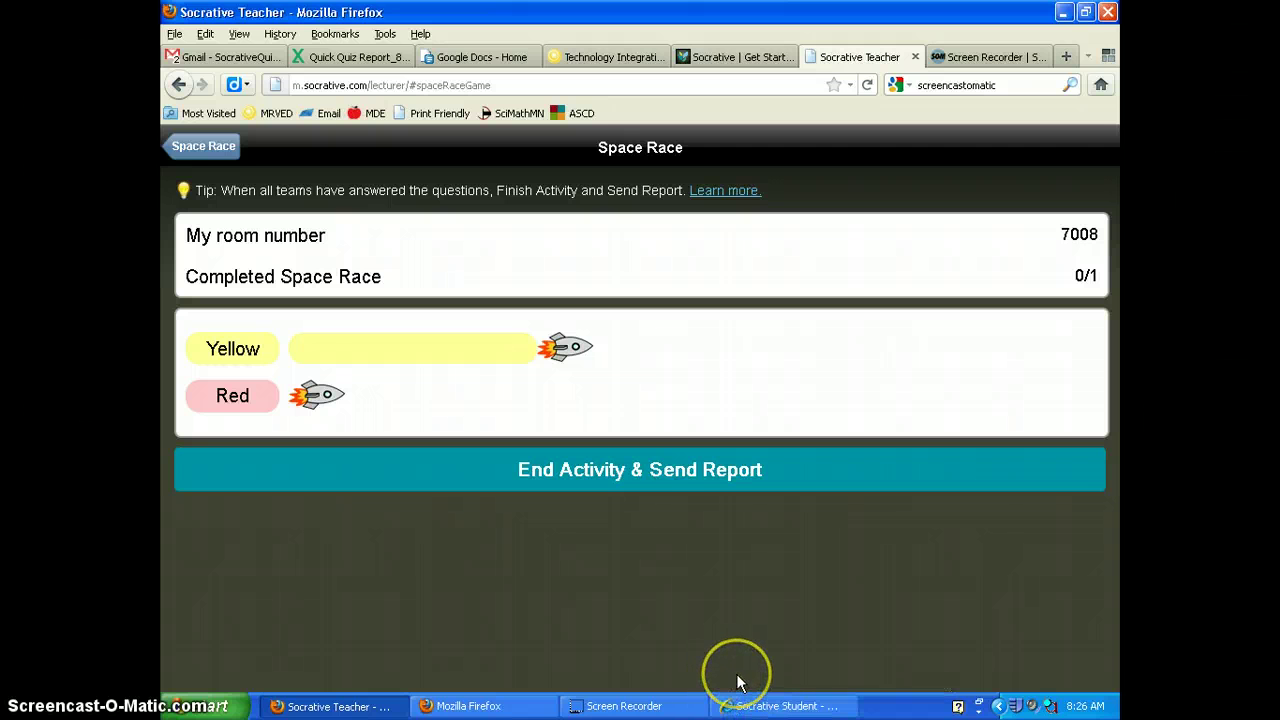
{"action": "left_click", "coordinate": [648, 483]}
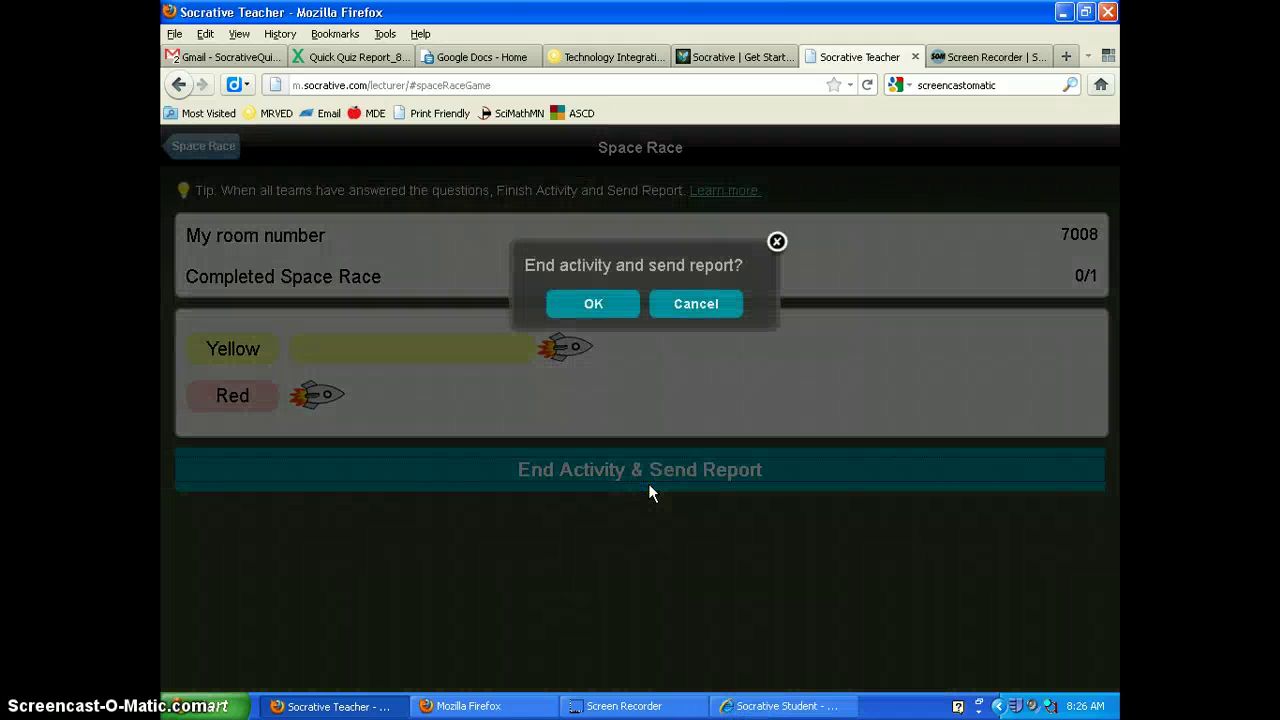
{"action": "left_click", "coordinate": [590, 305]}
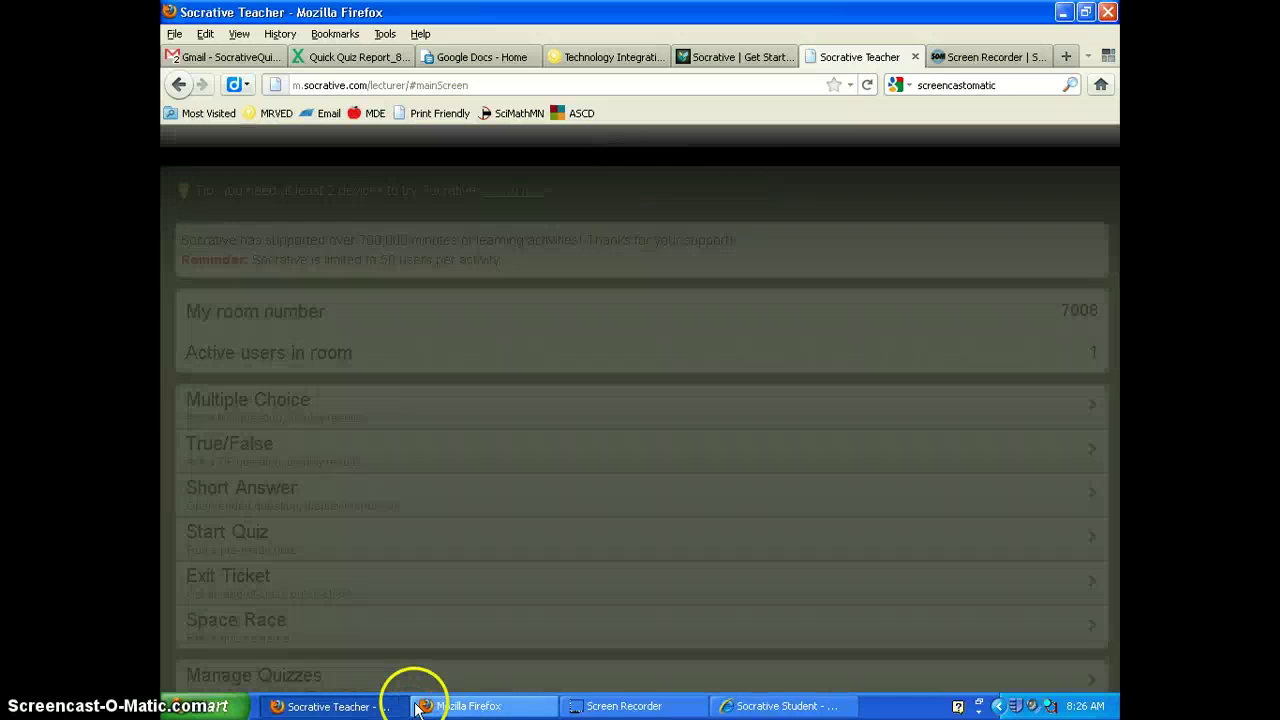
Start an Exit Ticket activity from the teacher's main screen.
{"action": "scroll", "coordinate": [523, 509], "scroll_direction": "down", "scroll_amount": 2}
{"action": "scroll", "coordinate": [523, 509], "scroll_direction": "down", "scroll_amount": 3}
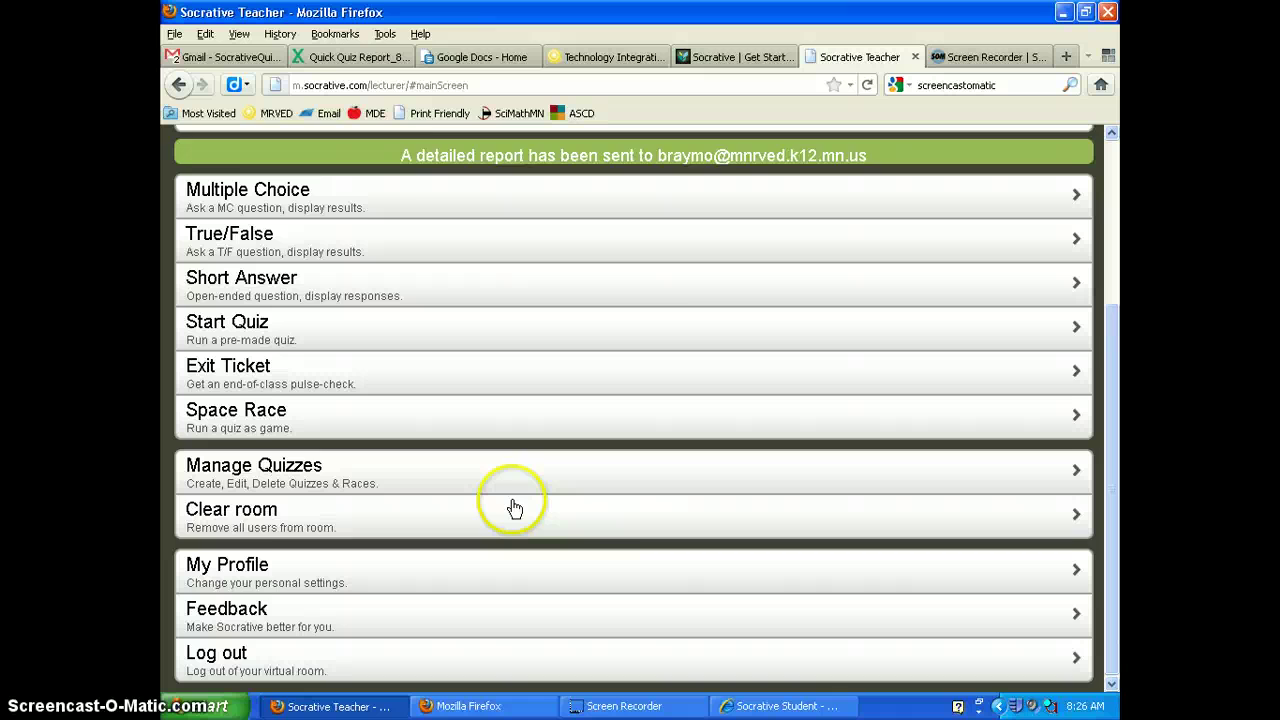
{"action": "scroll", "coordinate": [519, 525], "scroll_direction": "up", "scroll_amount": 4}
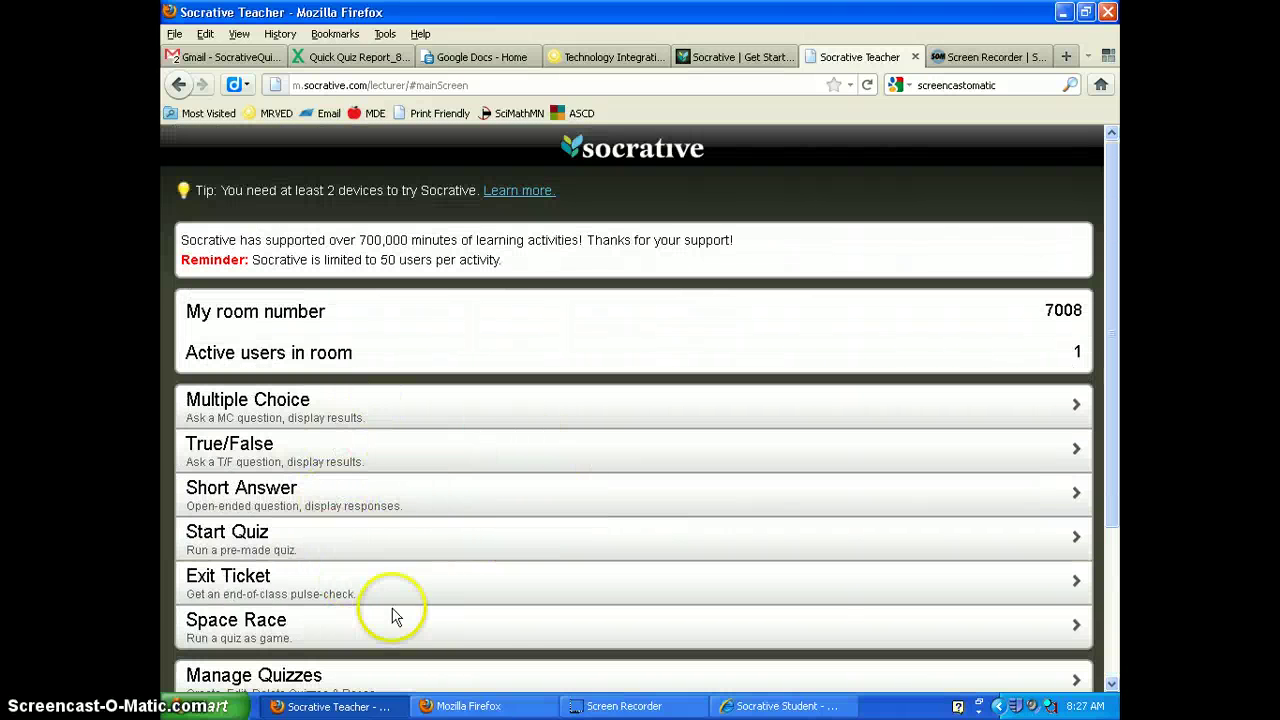
{"action": "left_click", "coordinate": [228, 586]}
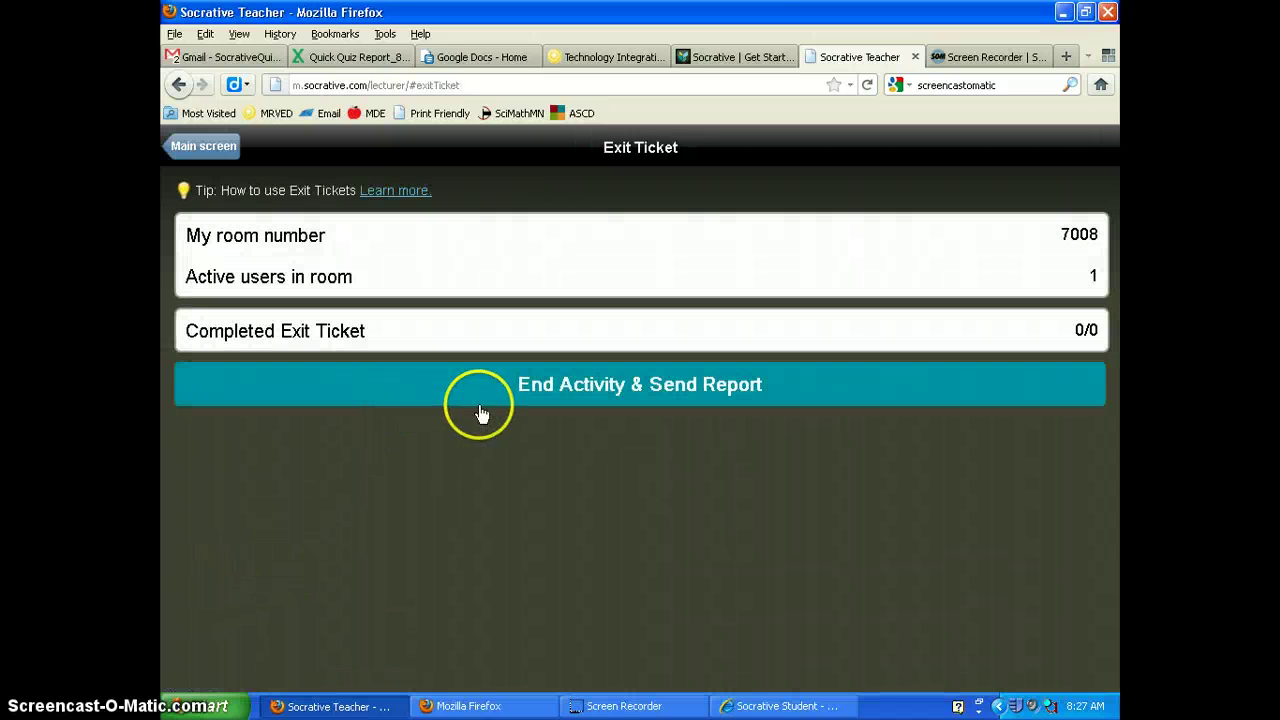
Submit the student's first and last name for the Exit Ticket on the student page in Internet Explorer.
{"action": "left_click", "coordinate": [750, 700]}
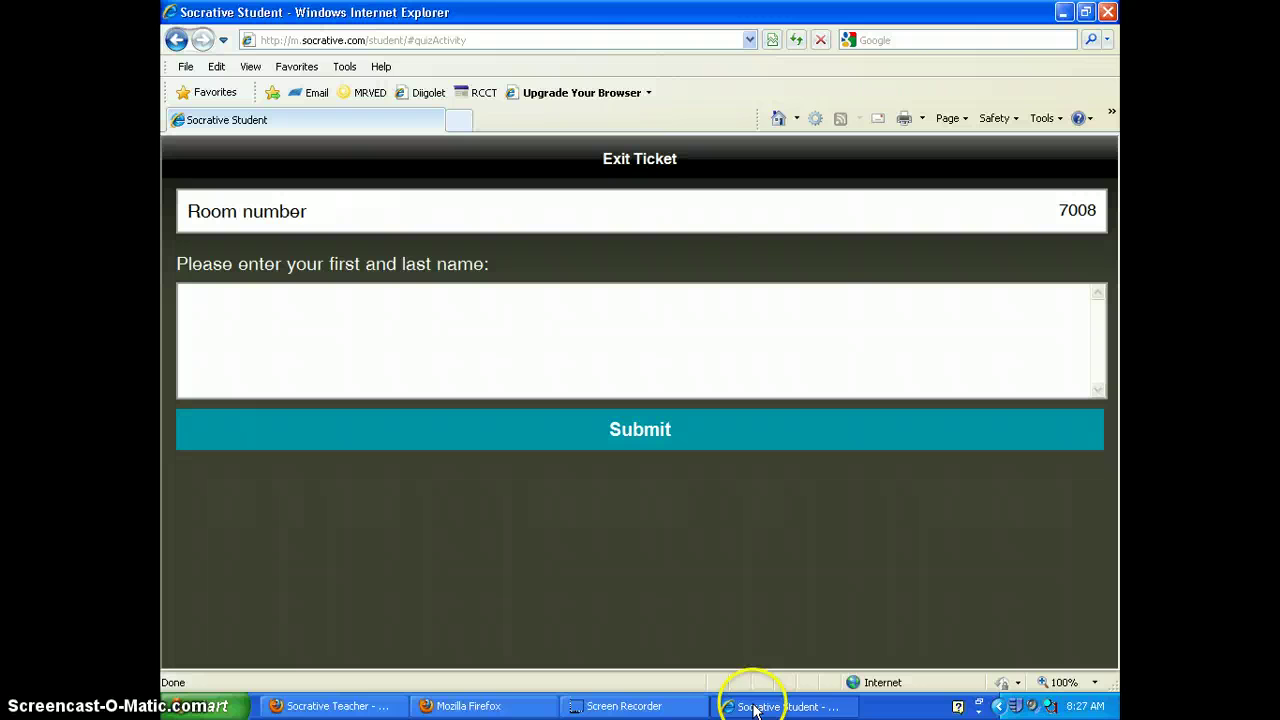
{"action": "left_click", "coordinate": [483, 352]}
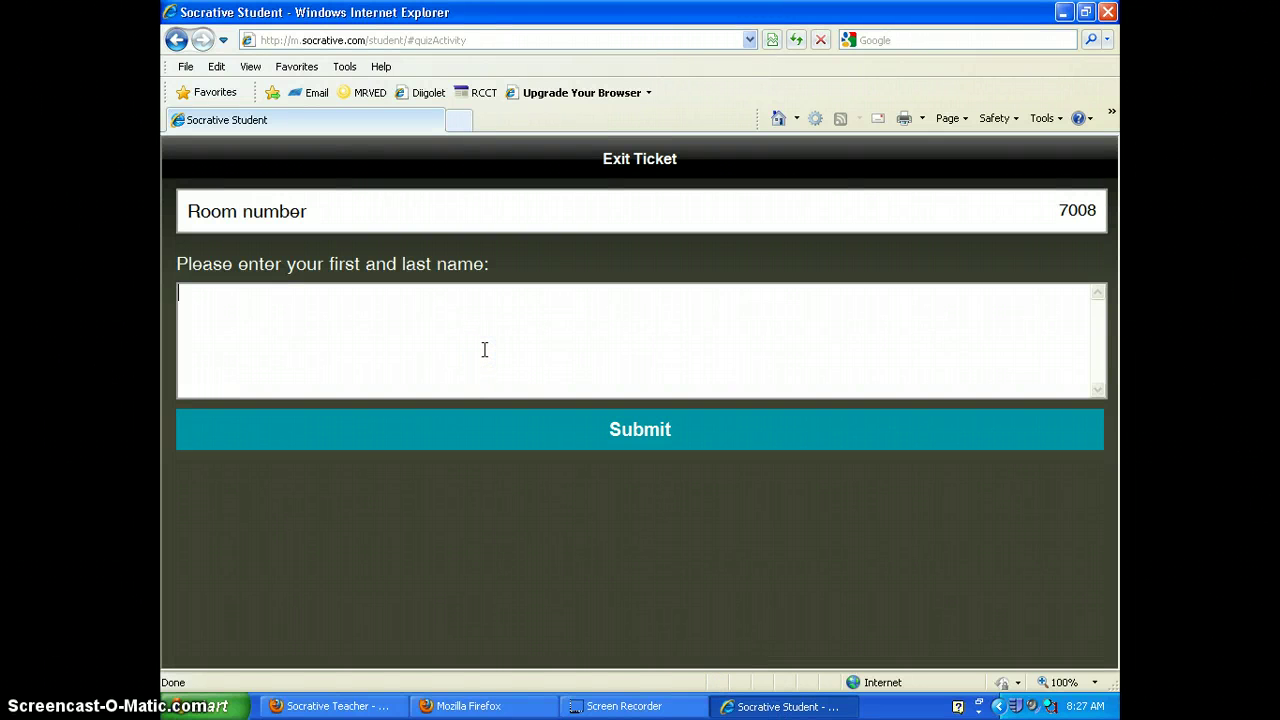
{"action": "left_click", "coordinate": [601, 428]}
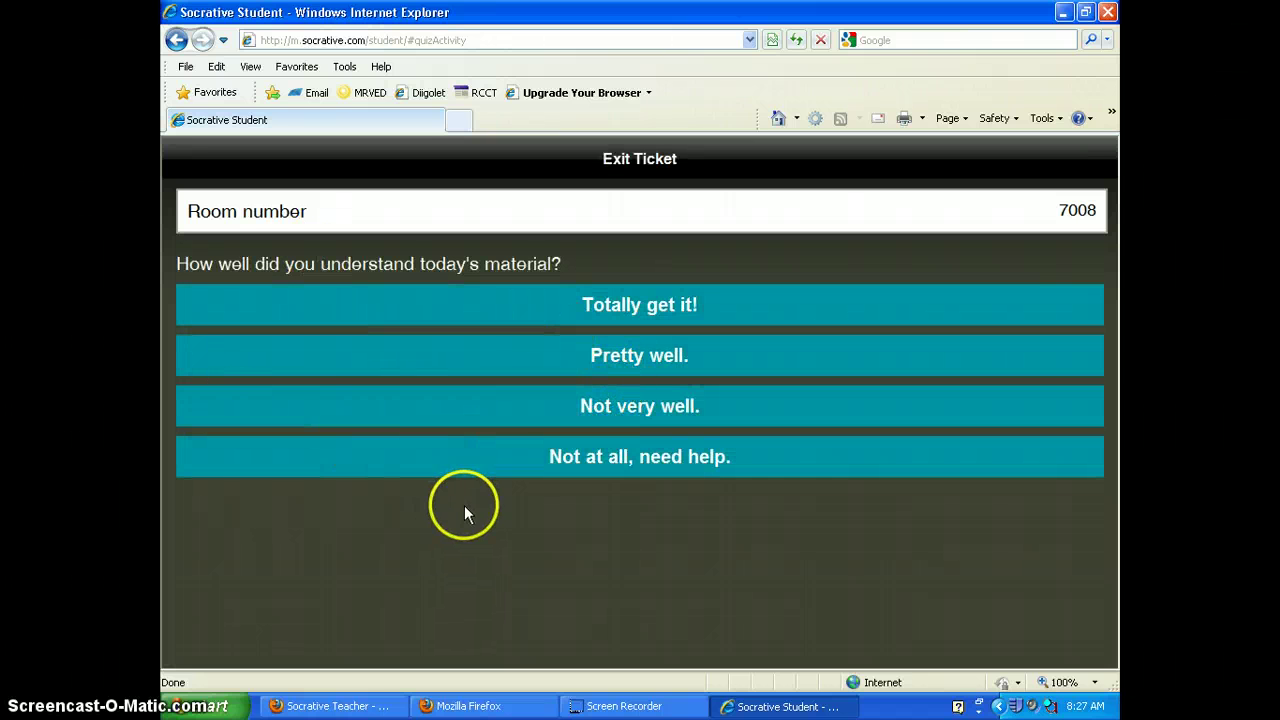
Rate the understanding of today's material as "Pretty well." and submit a short answer to "What did you learn today?".
{"action": "left_click", "coordinate": [636, 360]}
{"action": "left_click", "coordinate": [524, 372]}
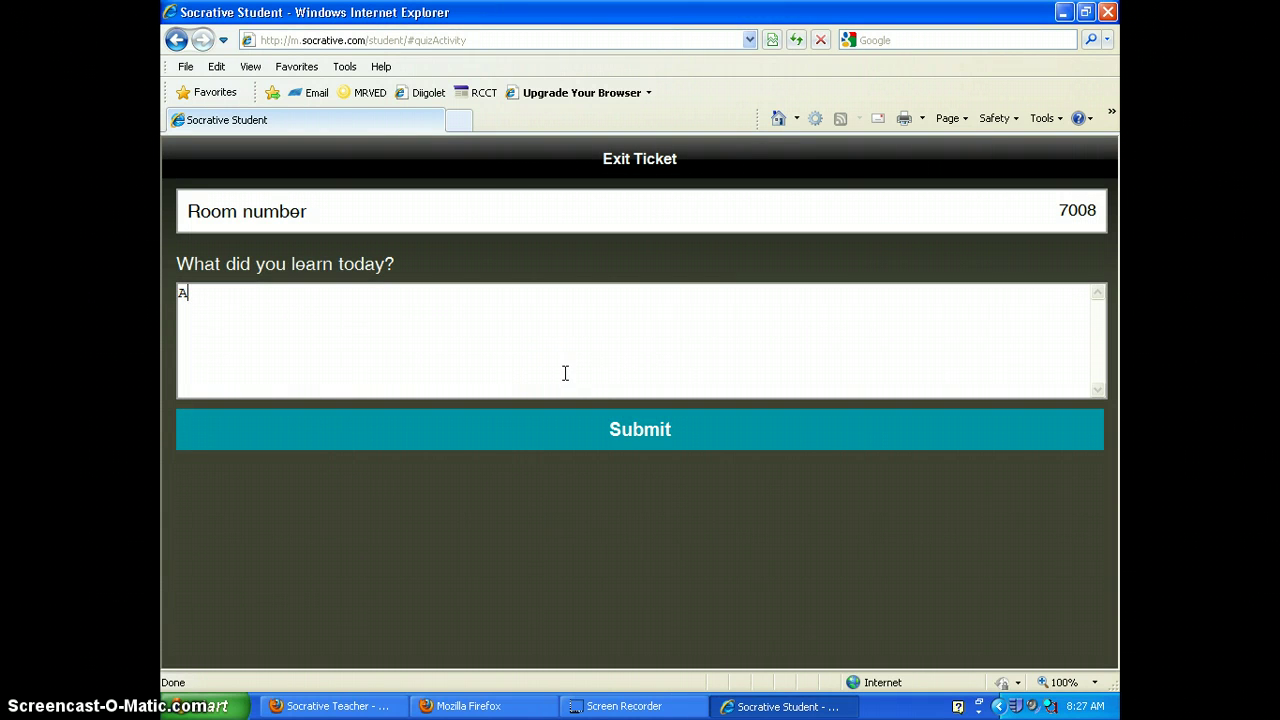
{"action": "left_click", "coordinate": [580, 432]}
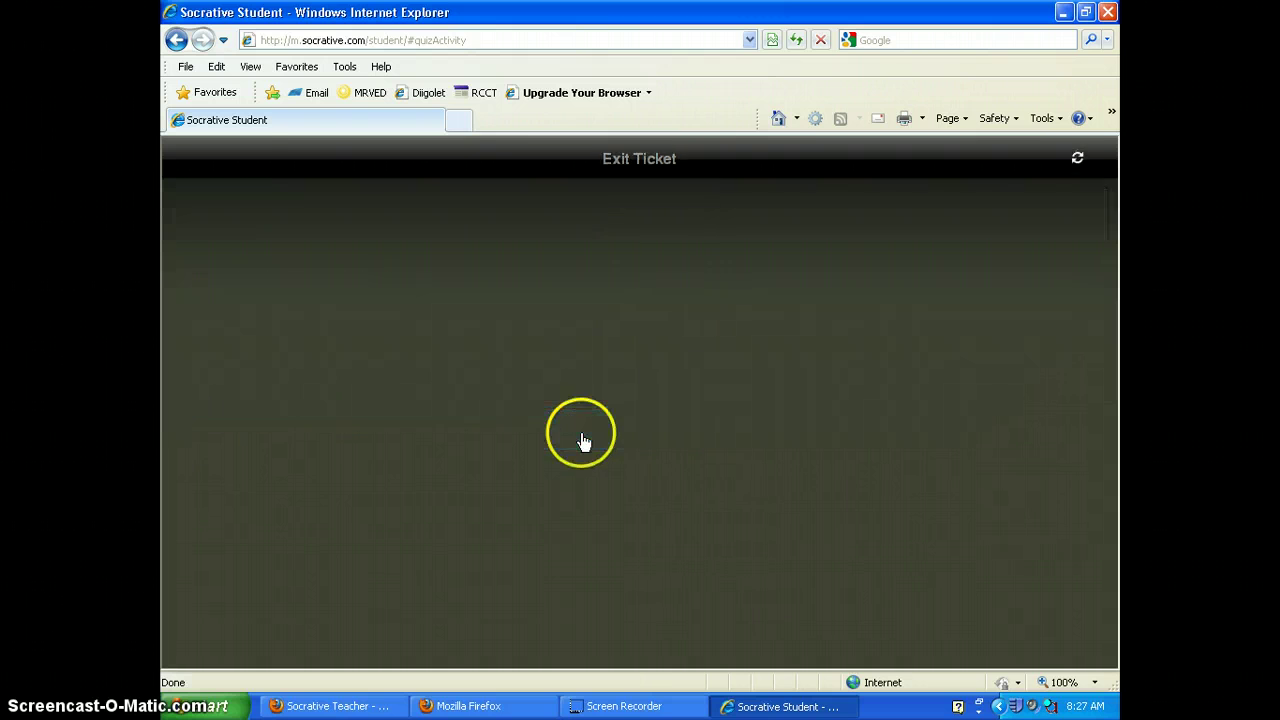
Answer the "Please solve the problem on the board" question with 45 and finish the Exit Ticket.
{"action": "left_click", "coordinate": [499, 366]}
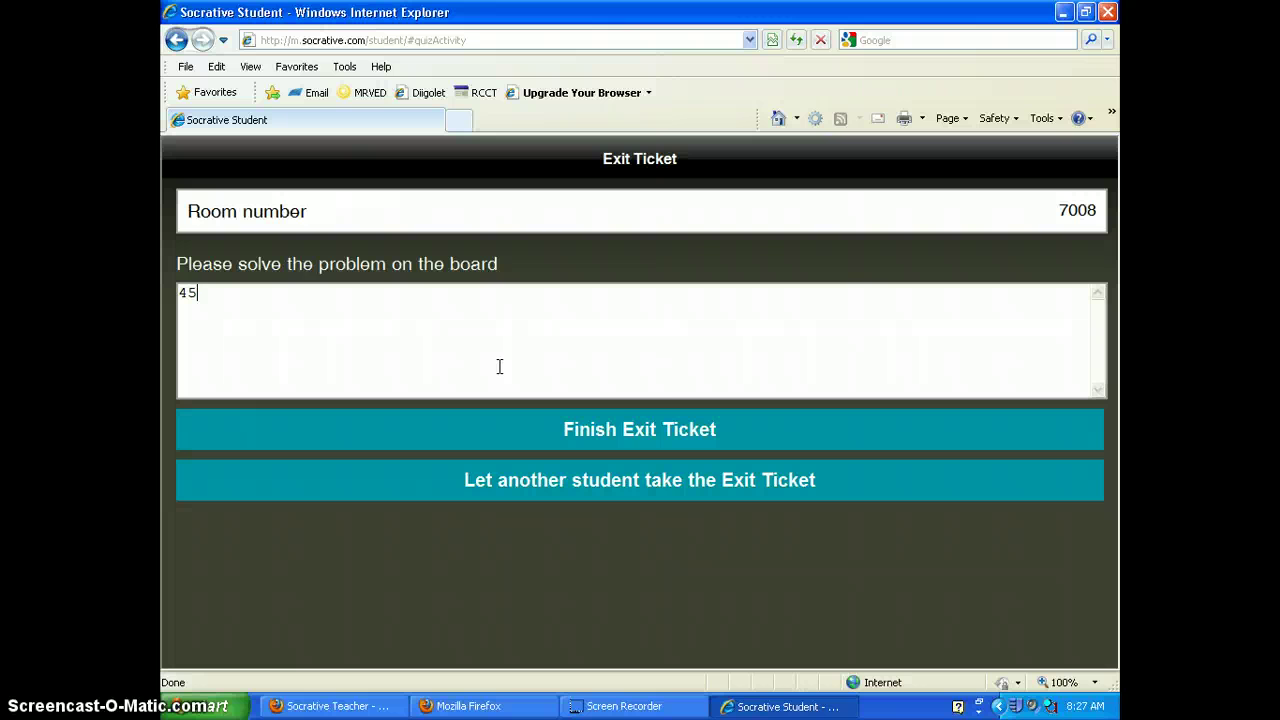
{"action": "left_click", "coordinate": [645, 430]}
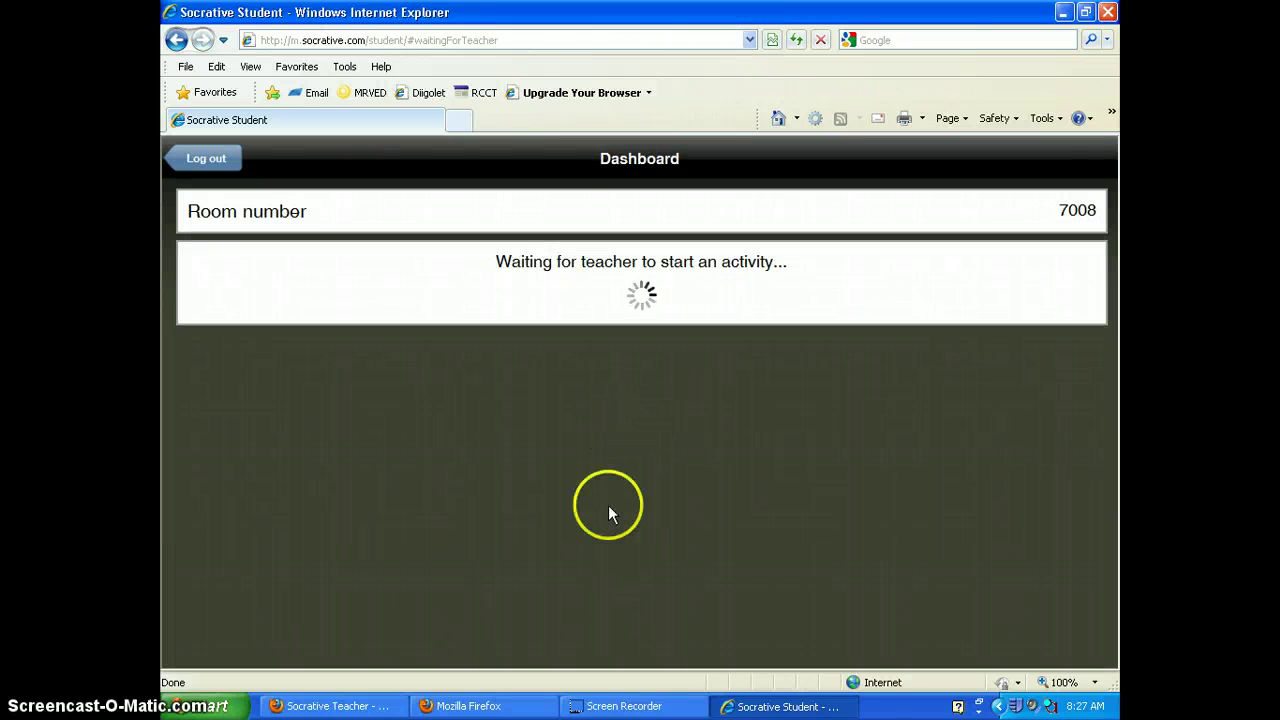
Switch to the teacher page in Firefox, and end the Exit Ticket activity with its report sent.
{"action": "left_click", "coordinate": [363, 708]}
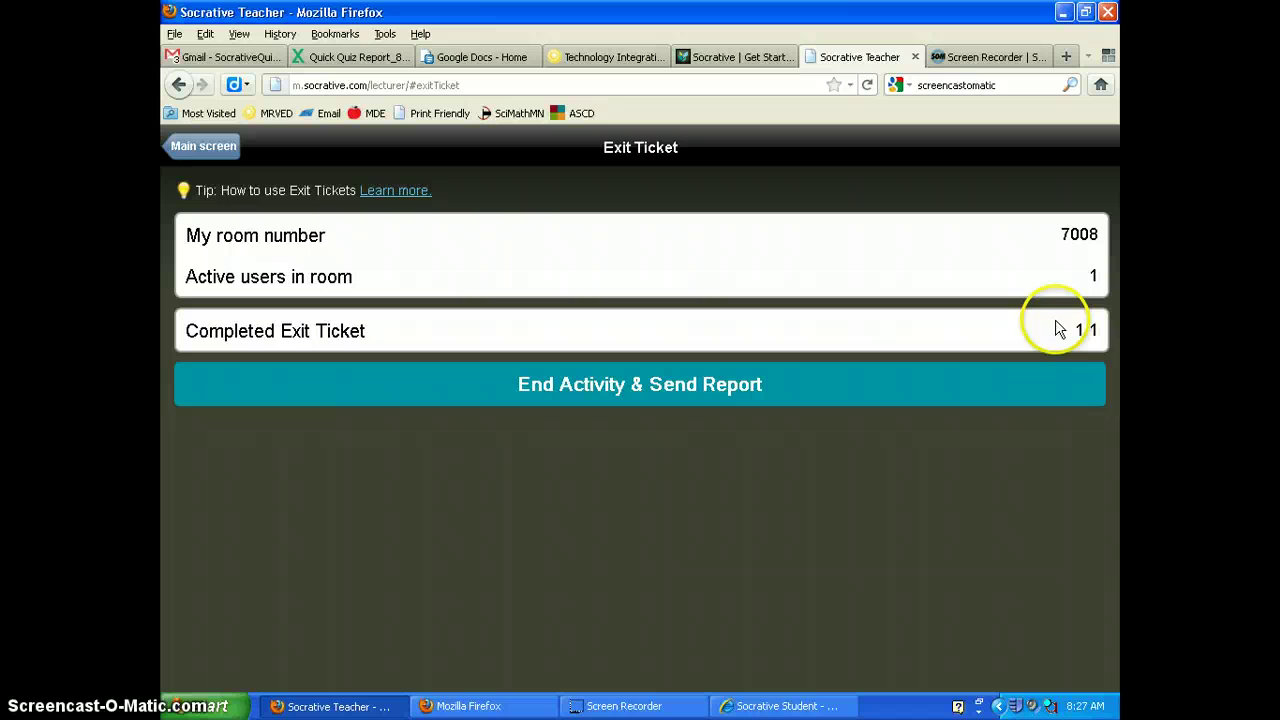
{"action": "left_click", "coordinate": [707, 384]}
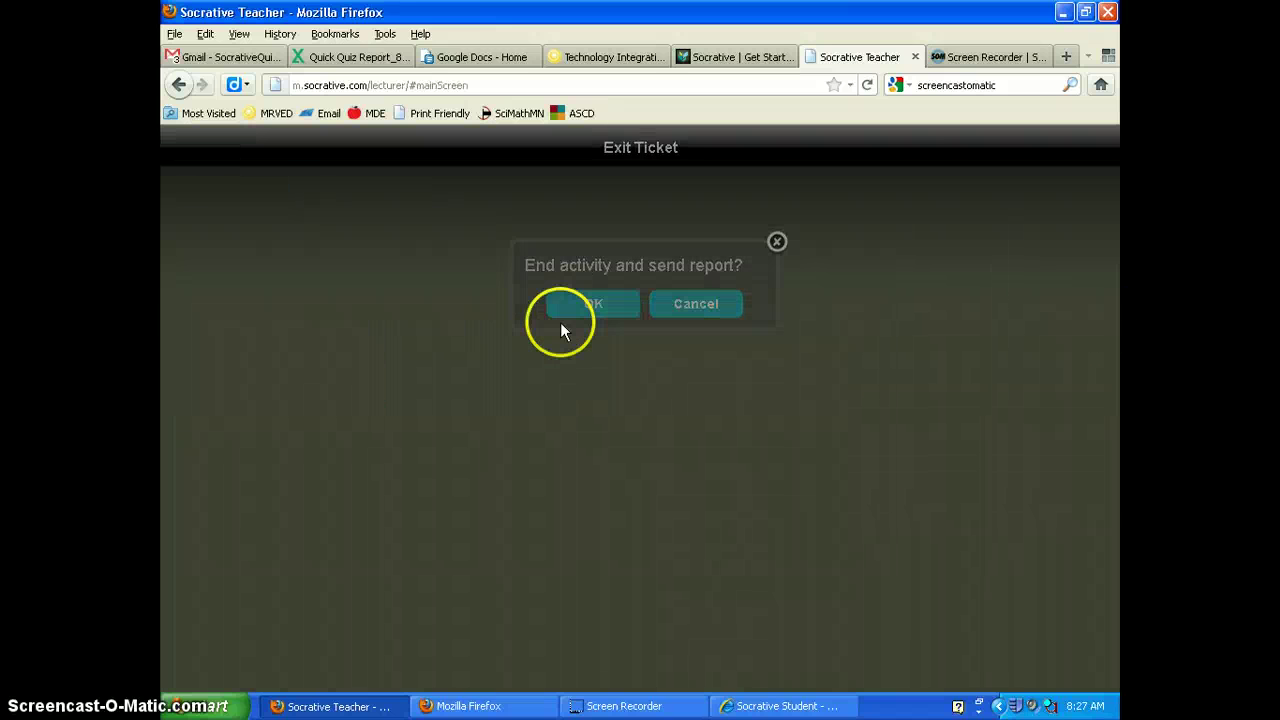
{"action": "left_click", "coordinate": [570, 318]}
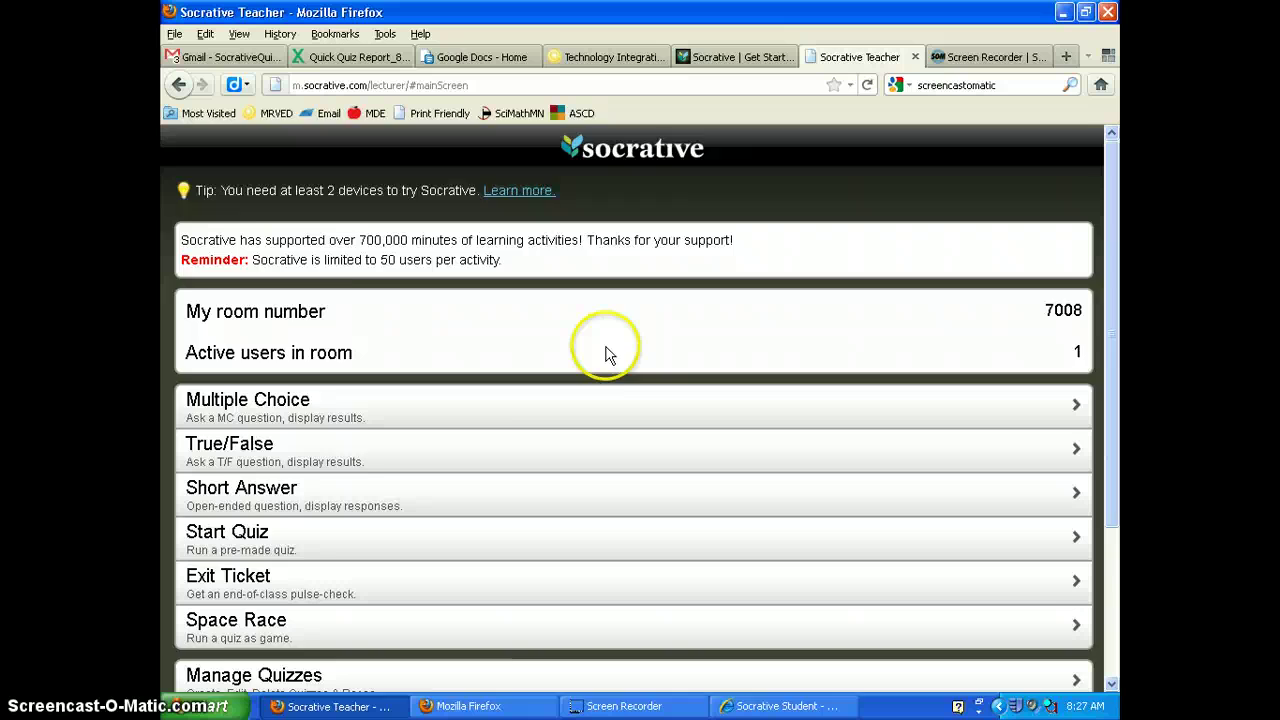
{"action": "scroll", "coordinate": [606, 345], "scroll_direction": "down", "scroll_amount": 4}
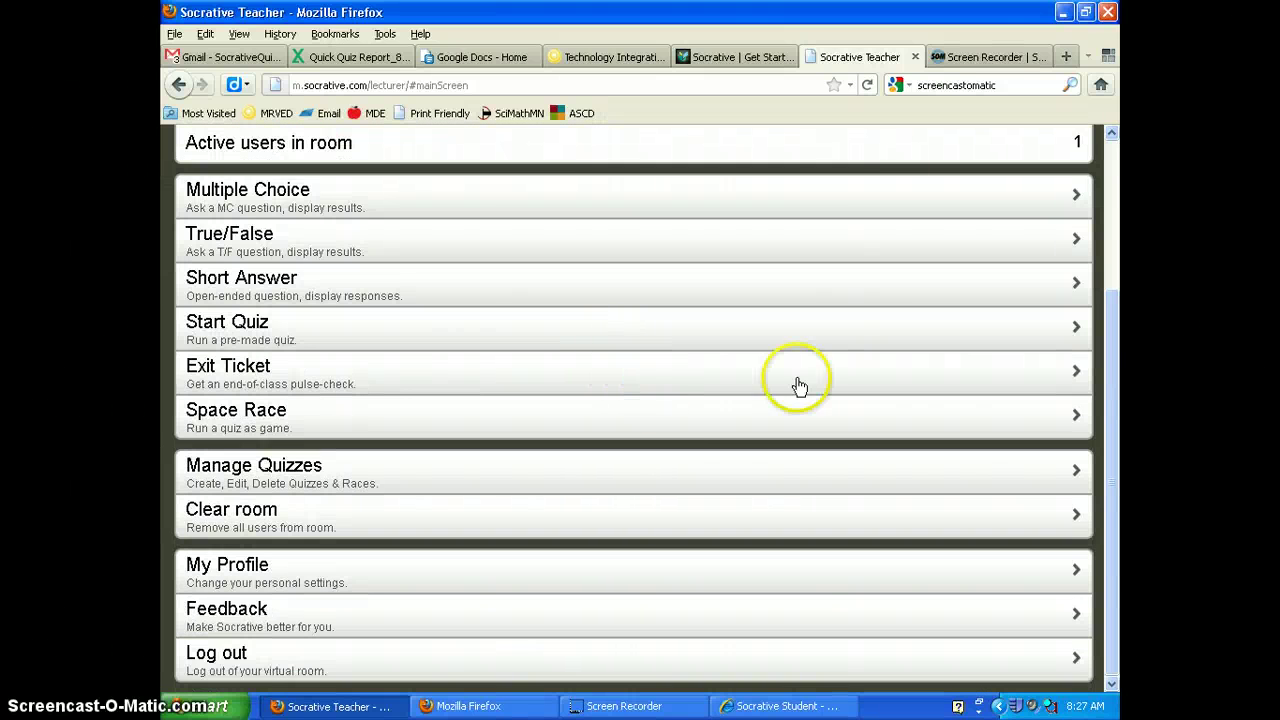
Open the Socrative website's home page from its Get Started page and skim its content.
{"action": "left_click", "coordinate": [716, 60]}
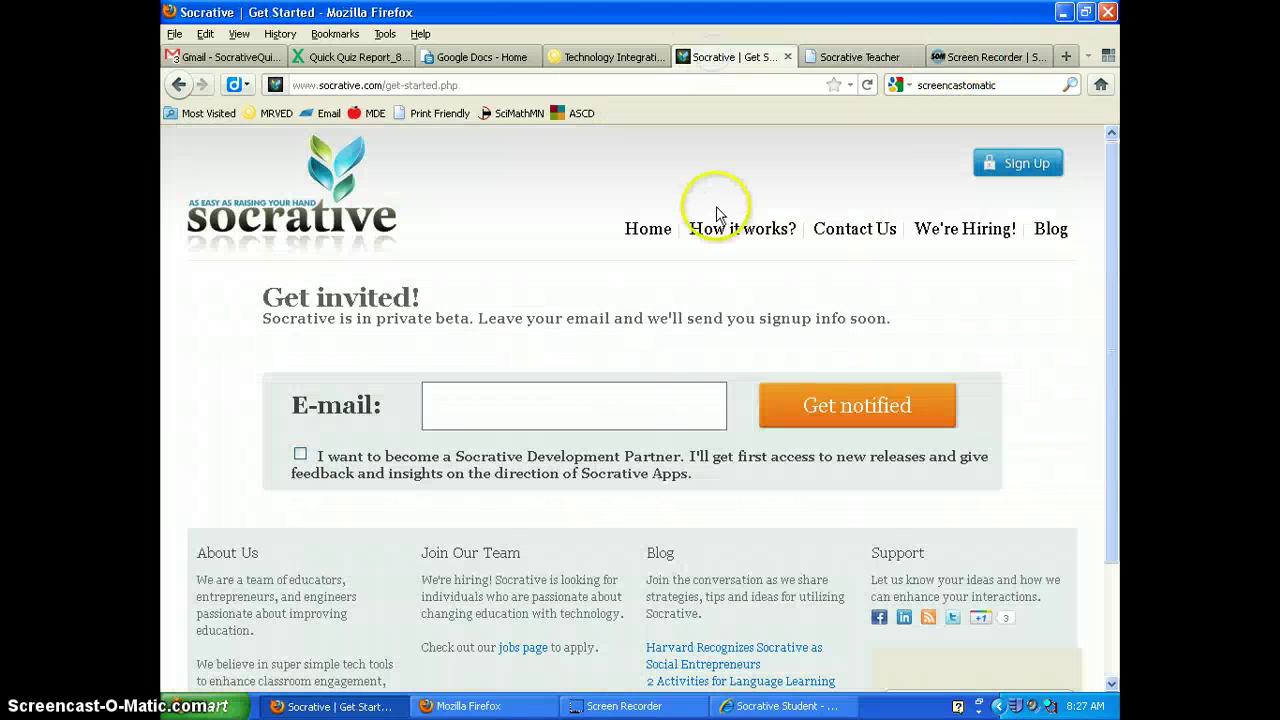
{"action": "left_click", "coordinate": [213, 211]}
{"action": "scroll", "coordinate": [724, 288], "scroll_direction": "down", "scroll_amount": 4}
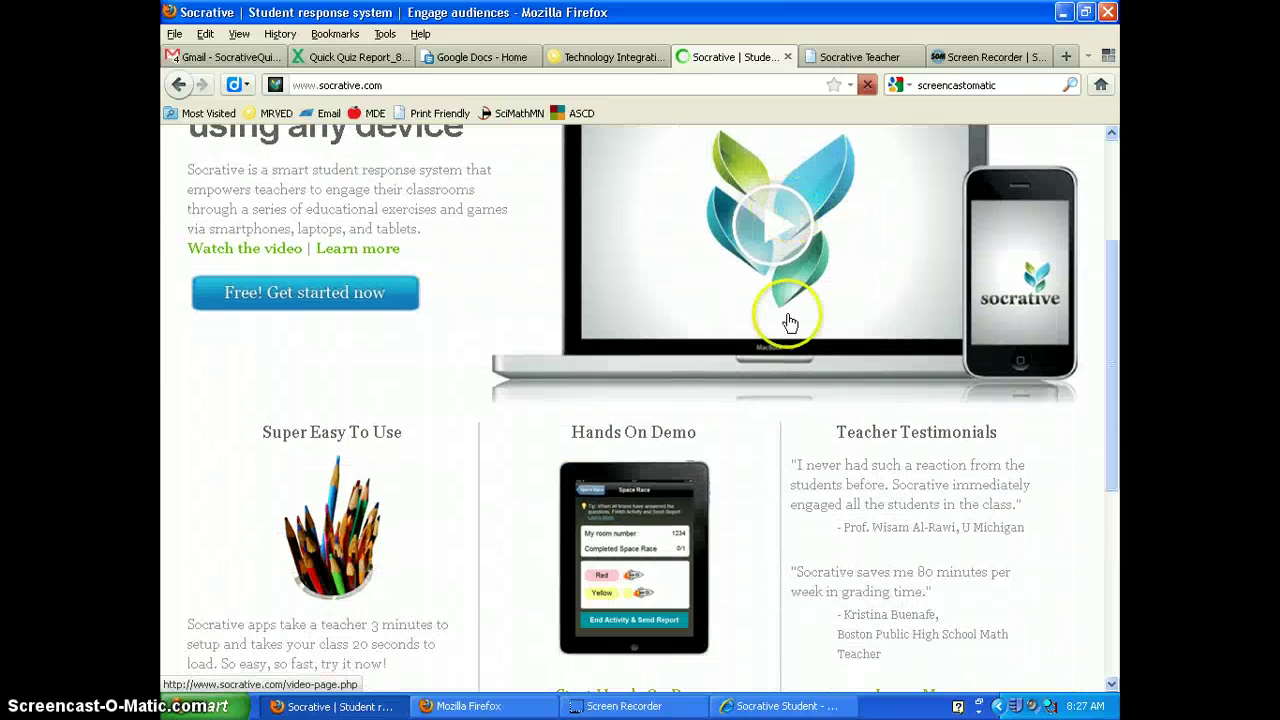
{"action": "scroll", "coordinate": [745, 309], "scroll_direction": "up", "scroll_amount": 4}
Open the website's "How it works?" page and look through the overview down to the Assessment section.
{"action": "left_click", "coordinate": [736, 232]}
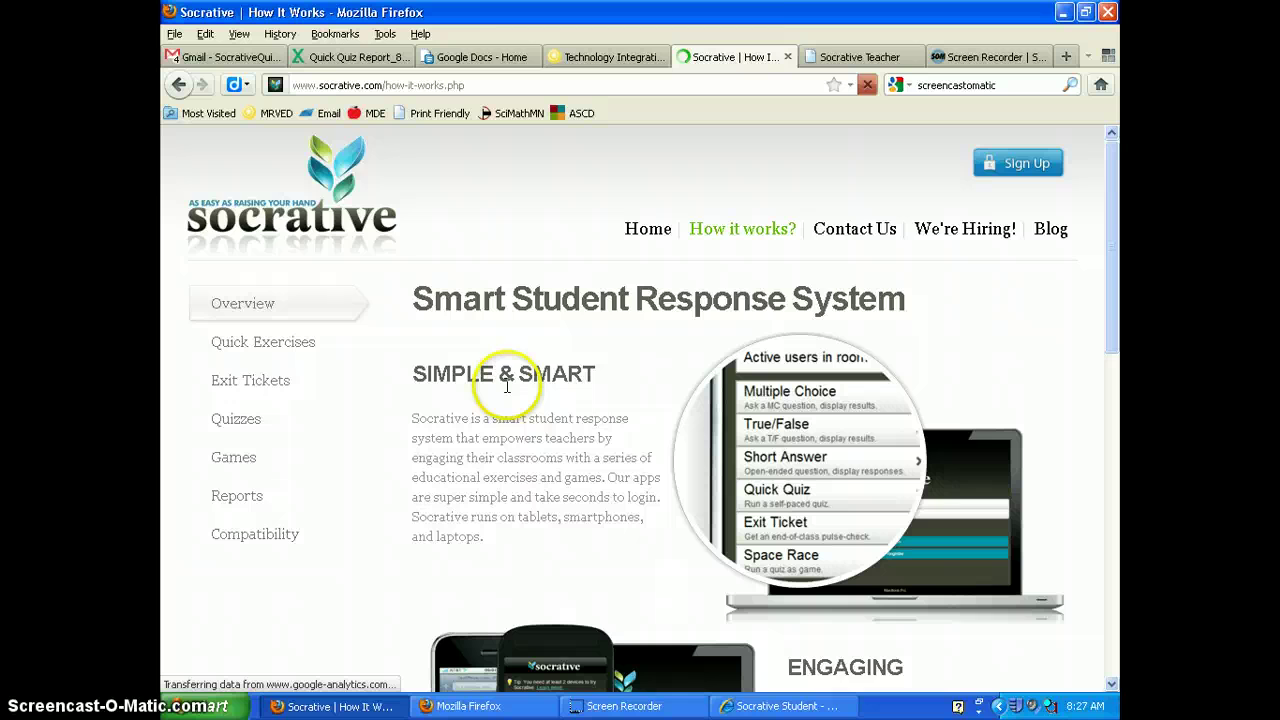
{"action": "scroll", "coordinate": [505, 390], "scroll_direction": "down", "scroll_amount": 5}
{"action": "scroll", "coordinate": [507, 390], "scroll_direction": "down", "scroll_amount": 8}
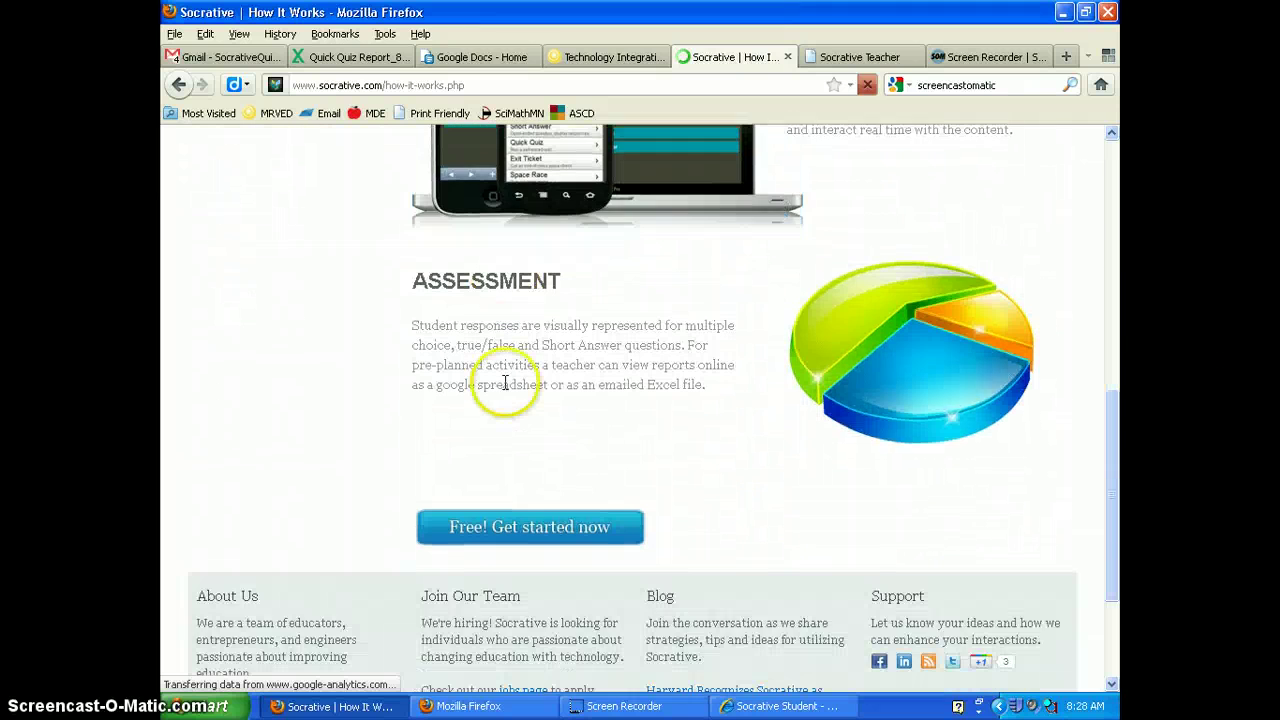
{"action": "scroll", "coordinate": [505, 405], "scroll_direction": "up", "scroll_amount": 15}
Search Google for "socrative itunes".
{"action": "left_click", "coordinate": [983, 86]}
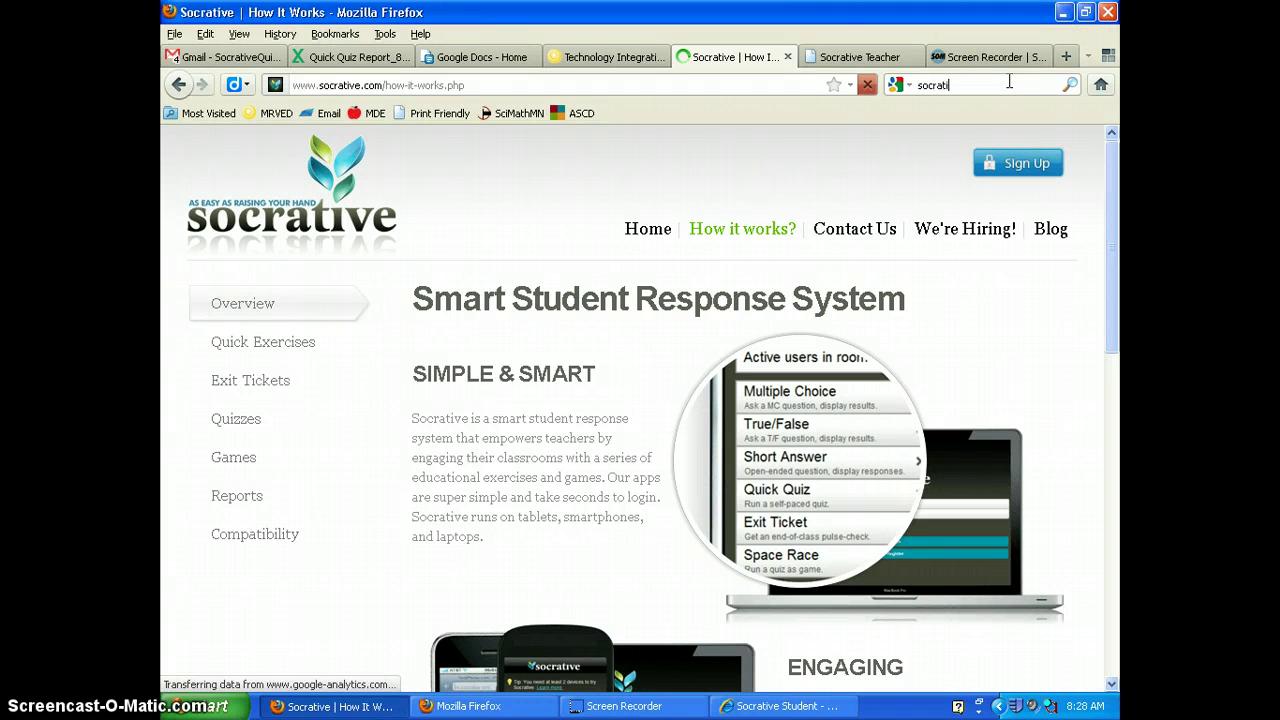
{"action": "type", "text": "socrative a"}
{"action": "key", "text": "BackSpace"}
{"action": "type", "text": "itunes"}
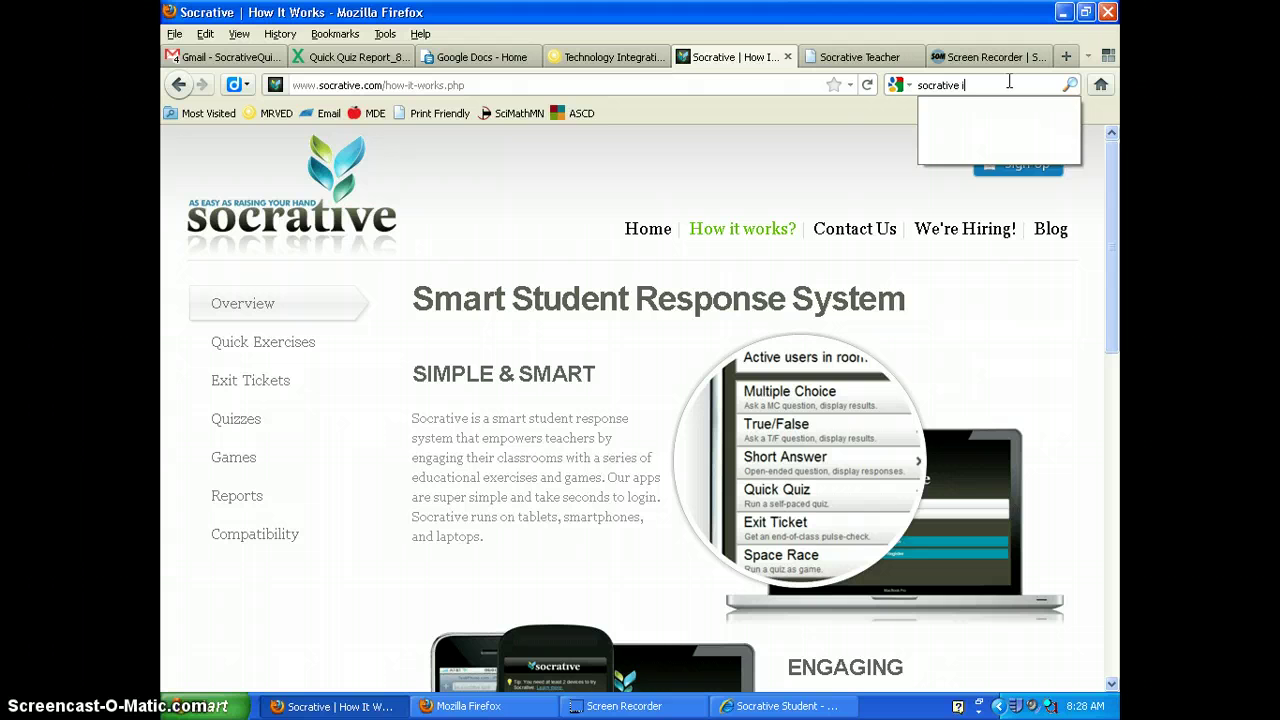
{"action": "key", "text": "Return"}
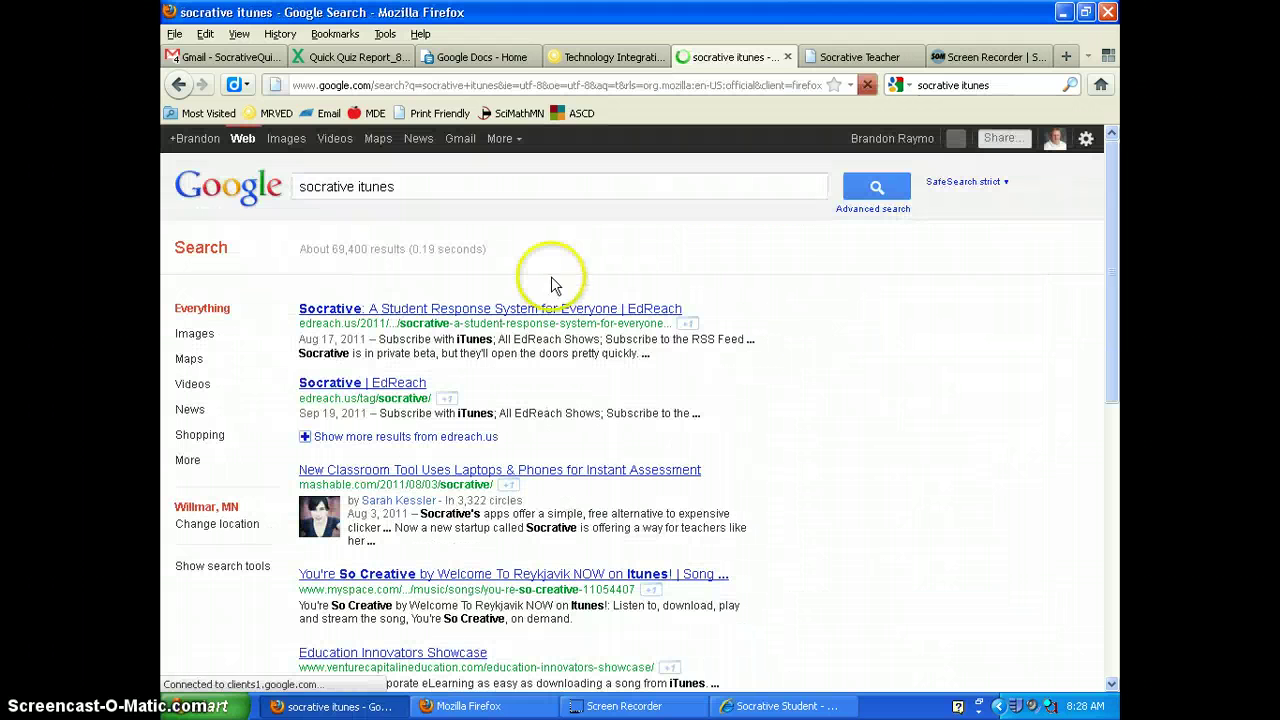
Open the EdReach article "Socrative: A Student Response System for Everyone" from the search results and skim it.
{"action": "left_click", "coordinate": [514, 309]}
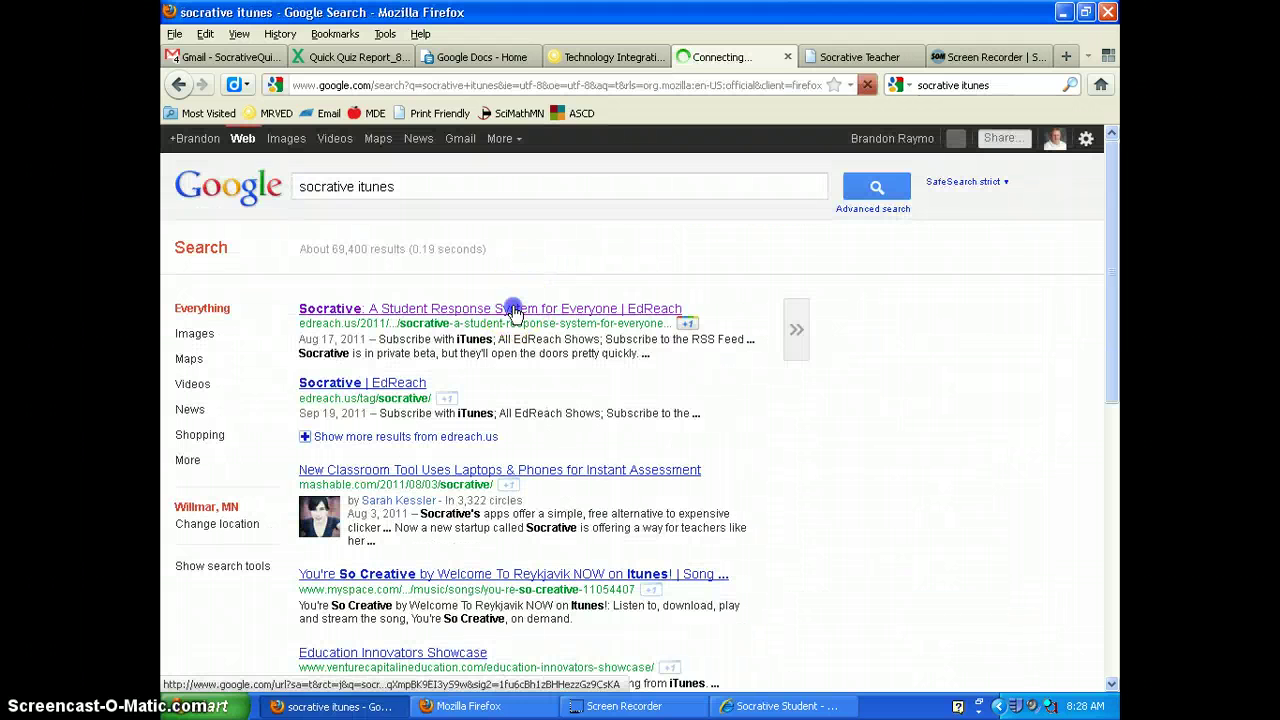
{"action": "left_click", "coordinate": [514, 309]}
{"action": "scroll", "coordinate": [557, 405], "scroll_direction": "down", "scroll_amount": 3}
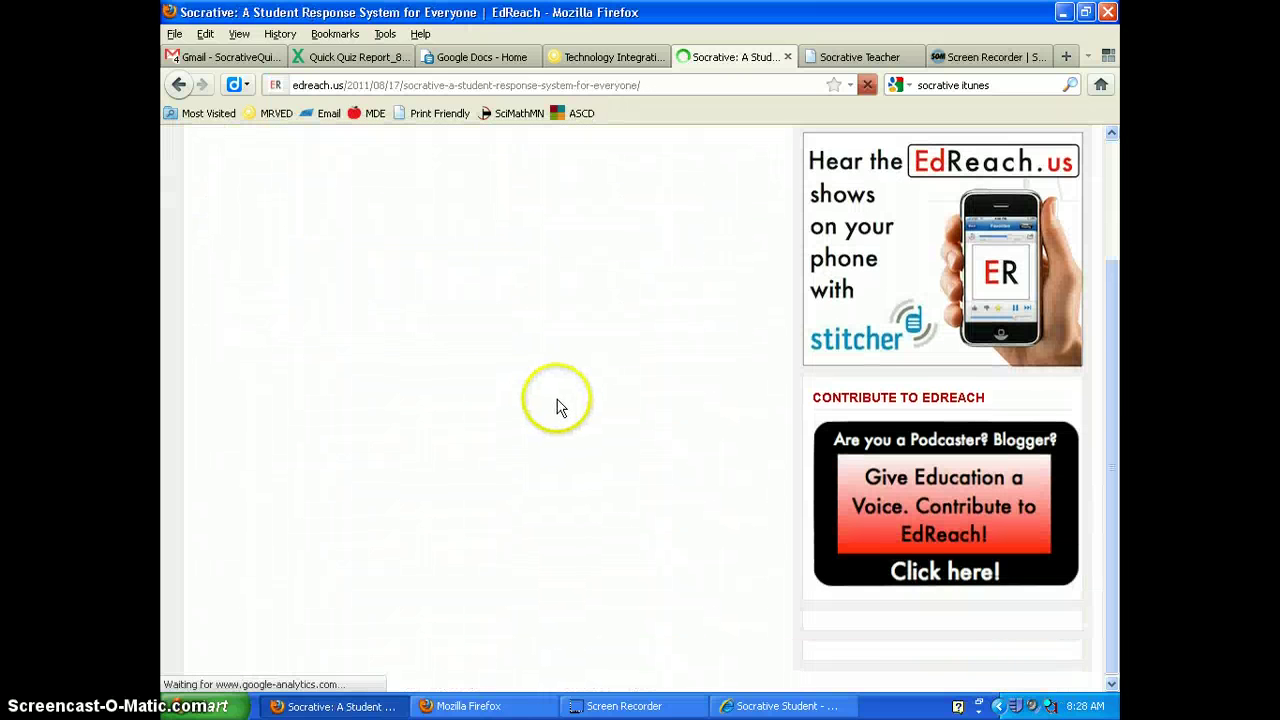
{"action": "scroll", "coordinate": [546, 385], "scroll_direction": "down", "scroll_amount": 6}
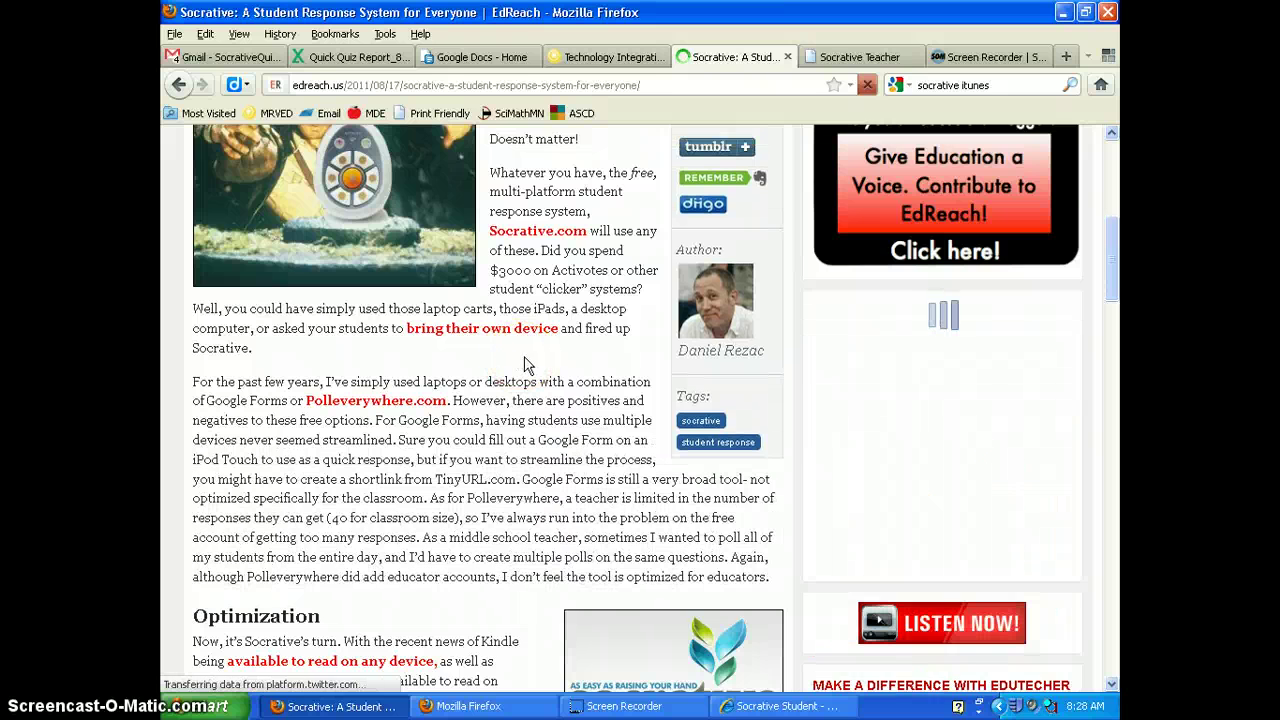
{"action": "scroll", "coordinate": [527, 366], "scroll_direction": "down", "scroll_amount": 4}
{"action": "scroll", "coordinate": [540, 450], "scroll_direction": "up", "scroll_amount": 10}
Follow the article's Socrative.com link and look through the home page down to its footer for app information.
{"action": "left_click", "coordinate": [556, 555]}
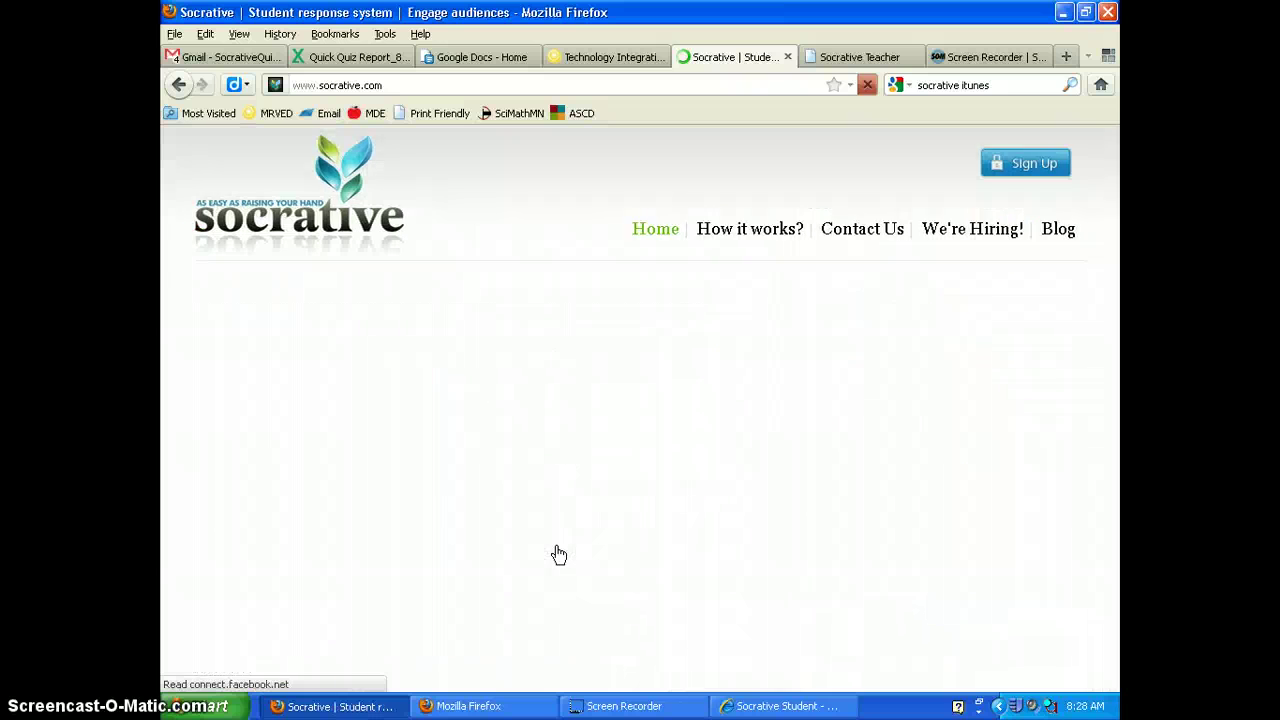
{"action": "left_click", "coordinate": [563, 533]}
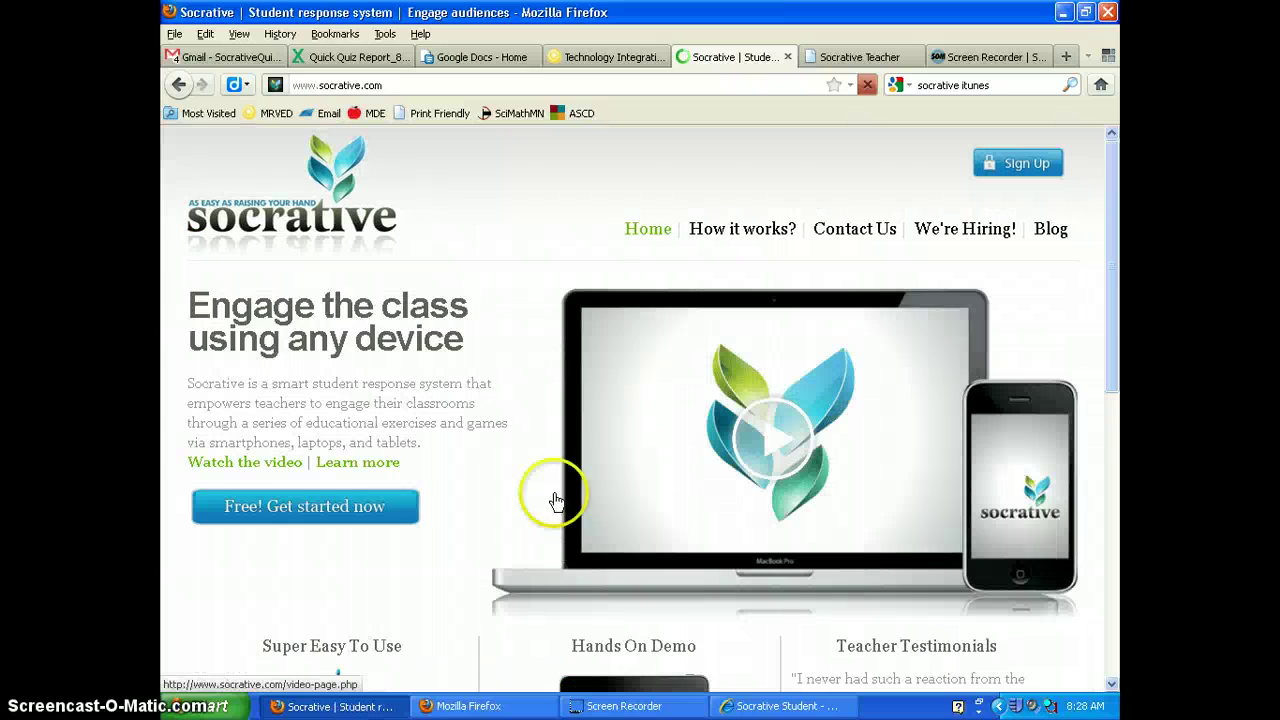
{"action": "scroll", "coordinate": [491, 437], "scroll_direction": "down", "scroll_amount": 5}
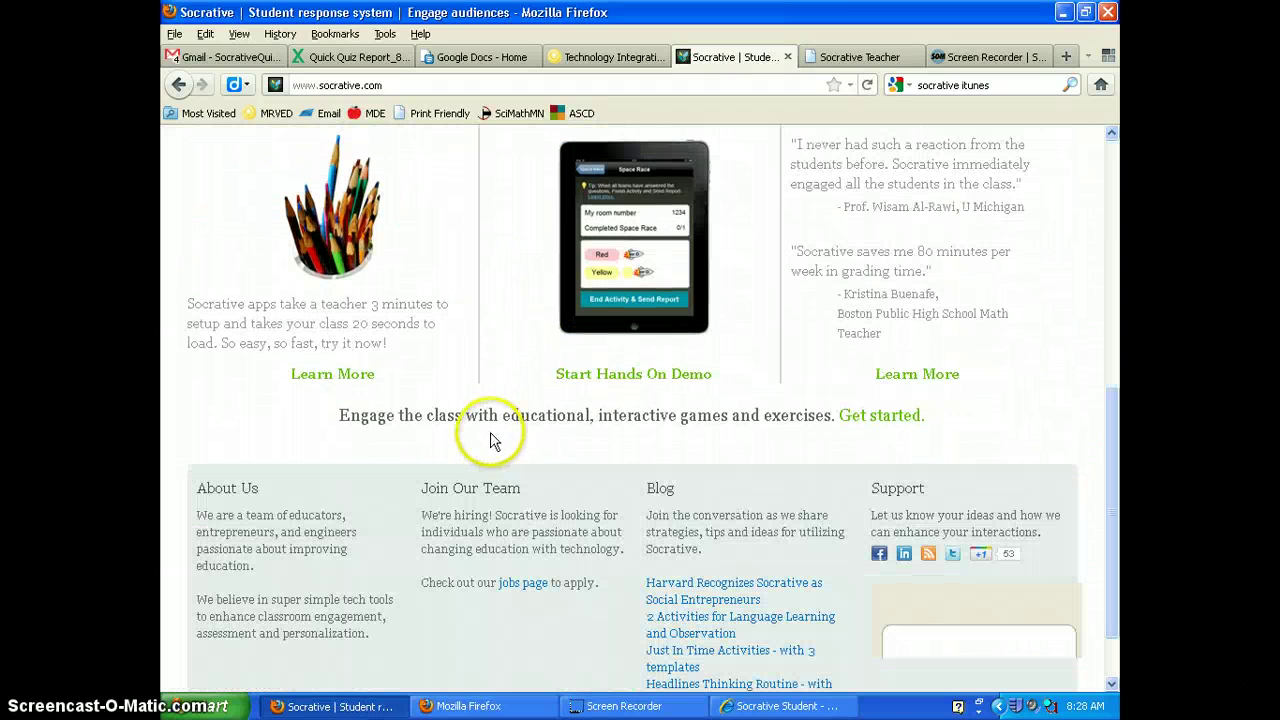
{"action": "scroll", "coordinate": [491, 442], "scroll_direction": "down", "scroll_amount": 1}
{"action": "scroll", "coordinate": [491, 440], "scroll_direction": "up", "scroll_amount": 5}
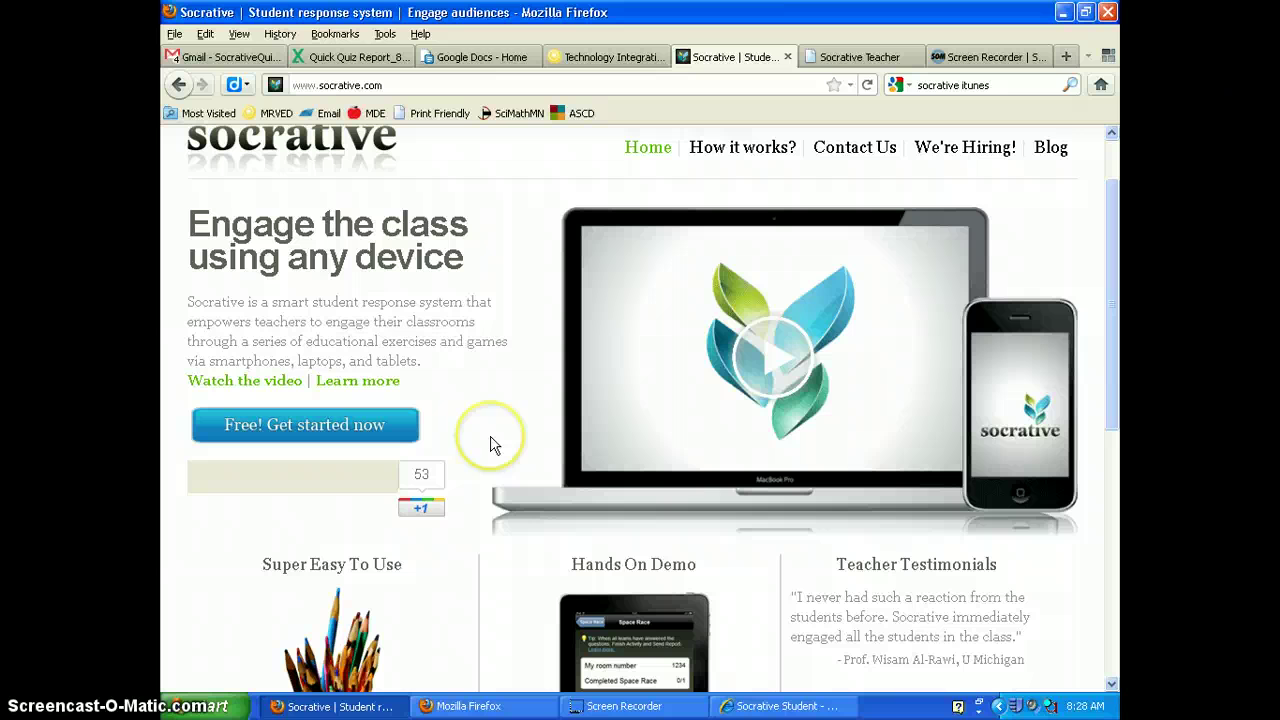